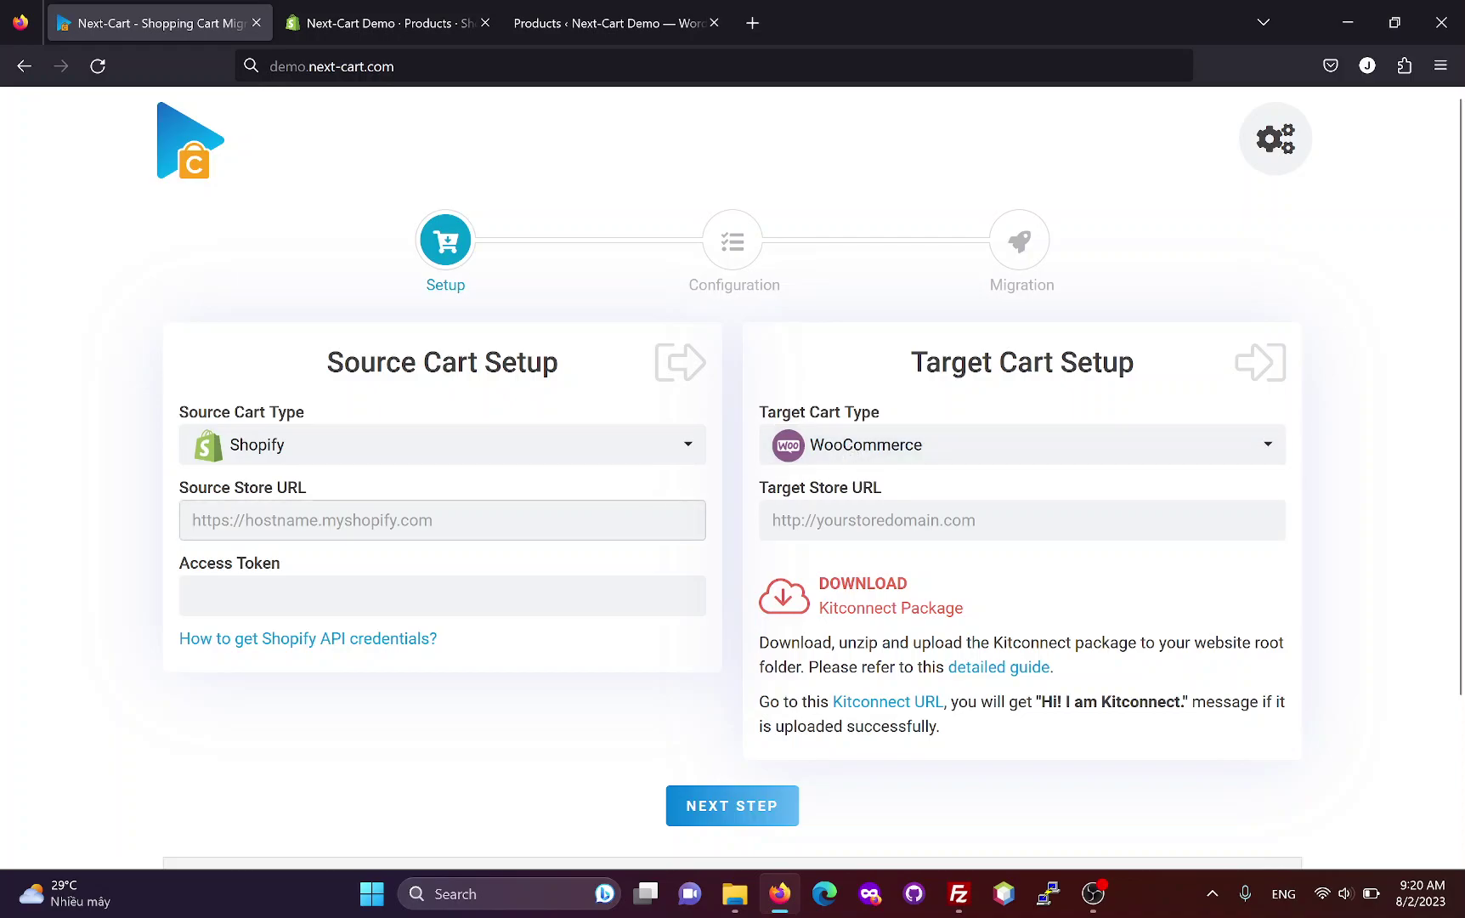
{"action": "left_click", "coordinate": [192, 520]}
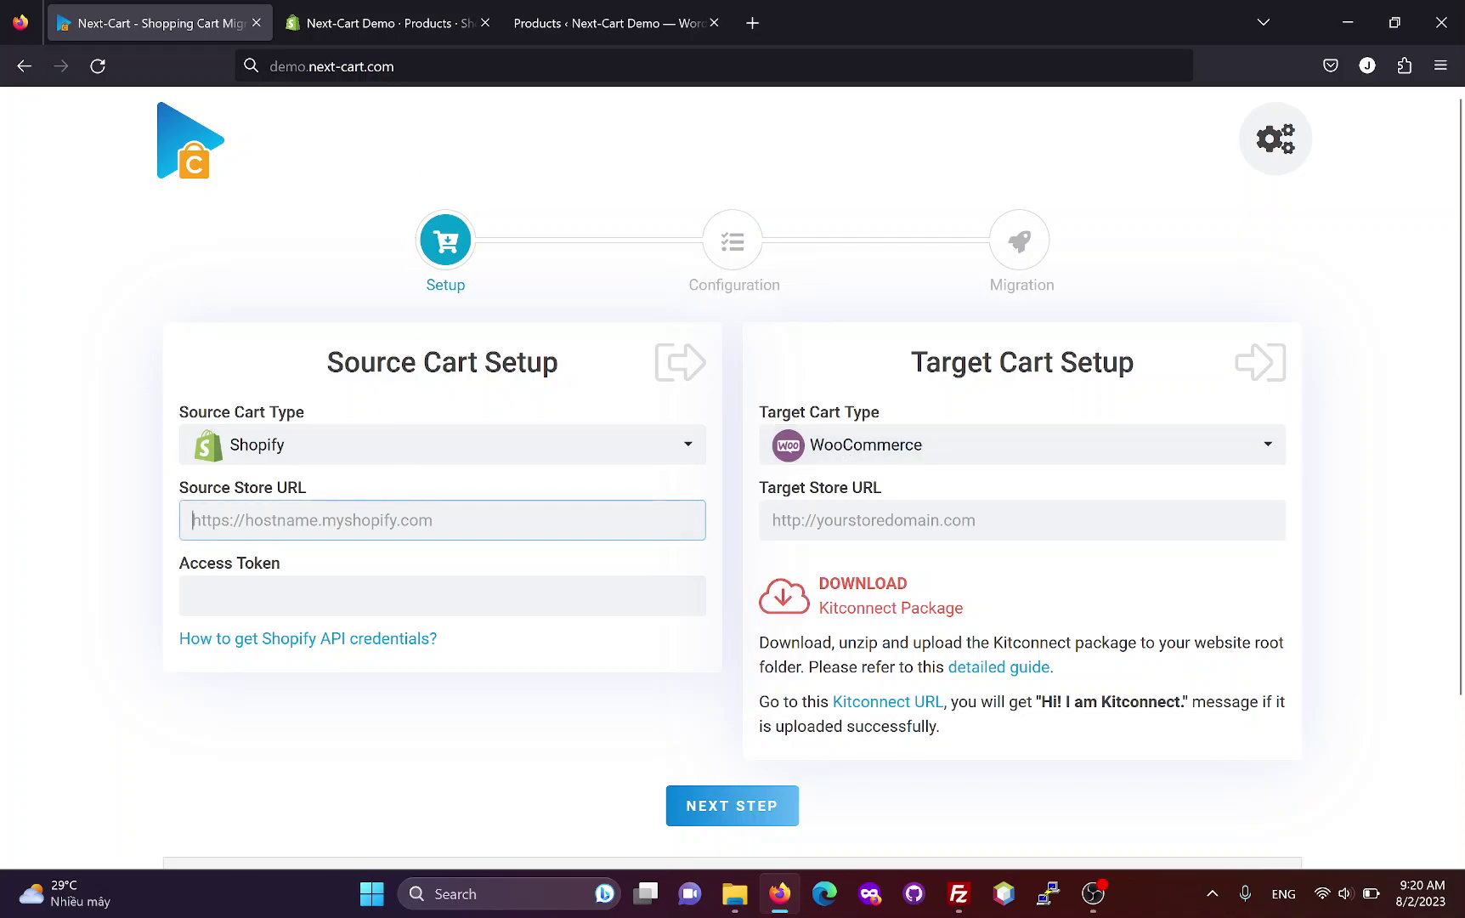
{"action": "left_click", "coordinate": [386, 13]}
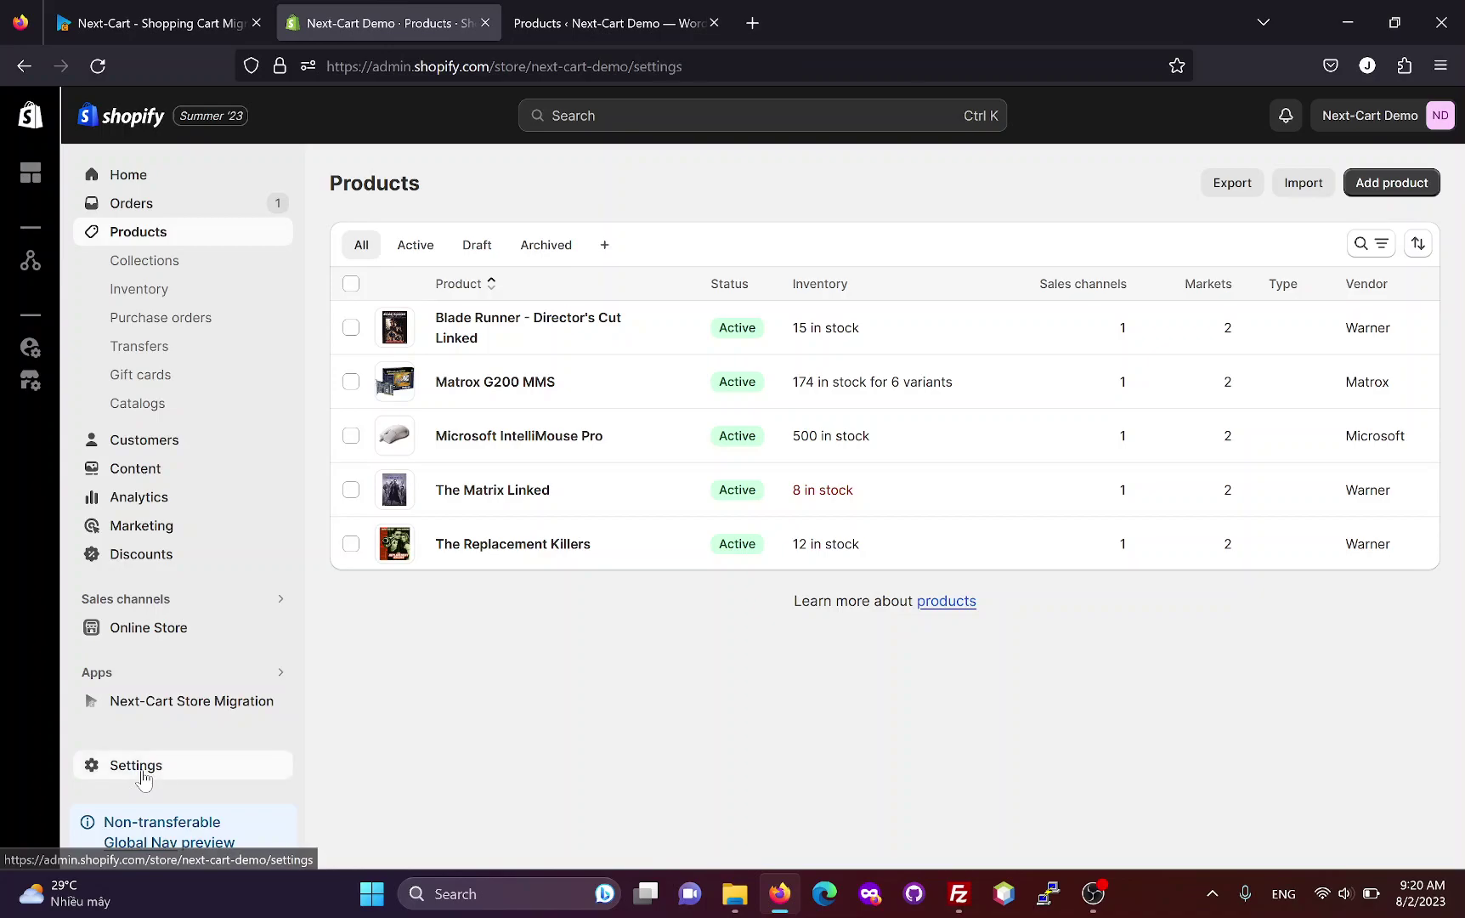
{"action": "left_click", "coordinate": [141, 768]}
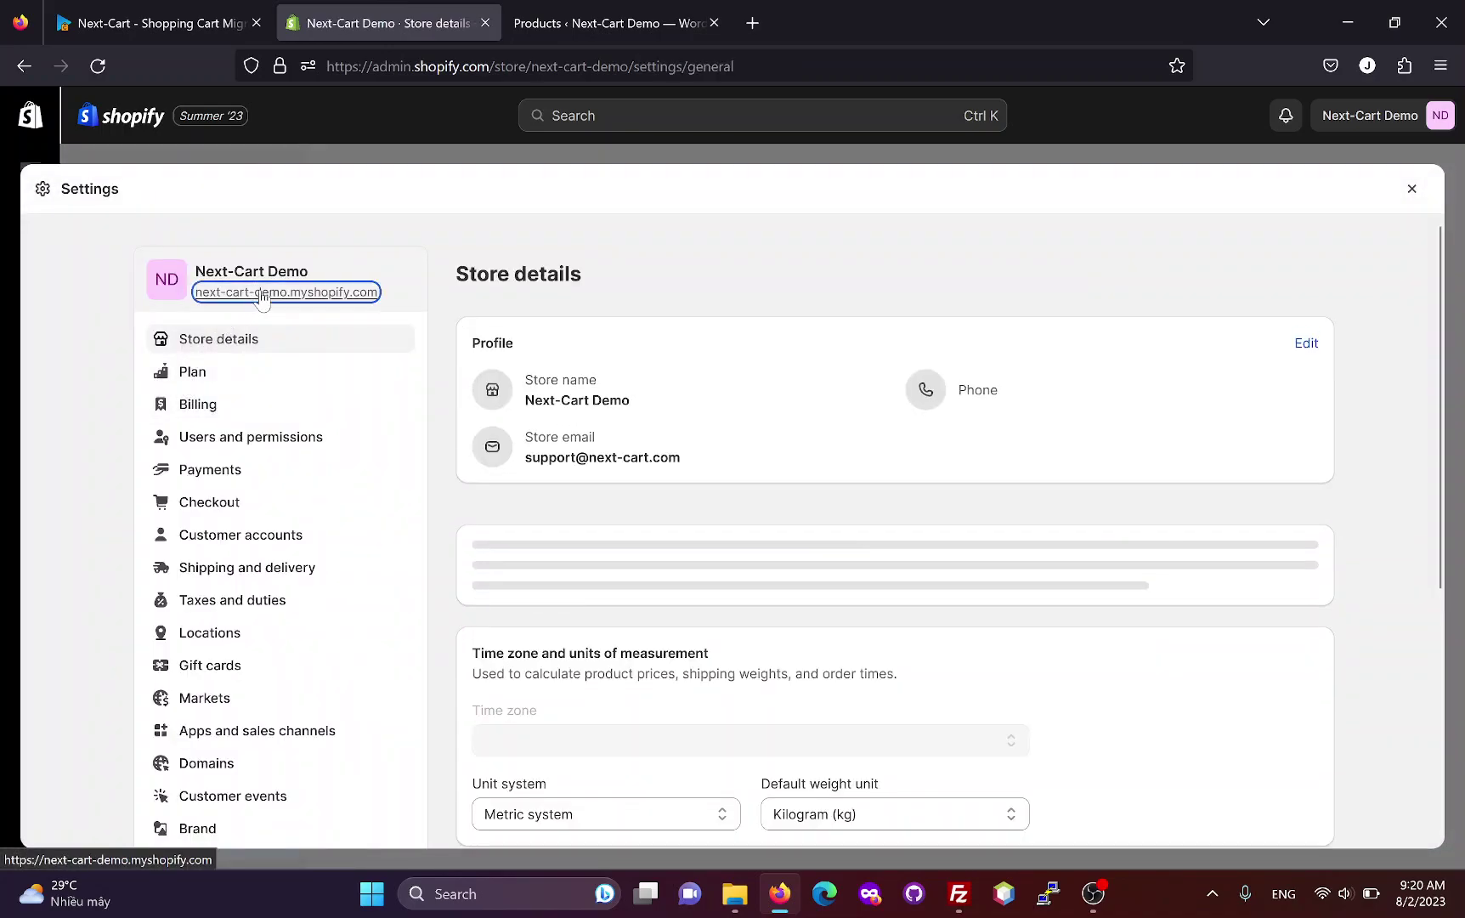
{"action": "right_click", "coordinate": [261, 298]}
{"action": "left_click", "coordinate": [337, 494]}
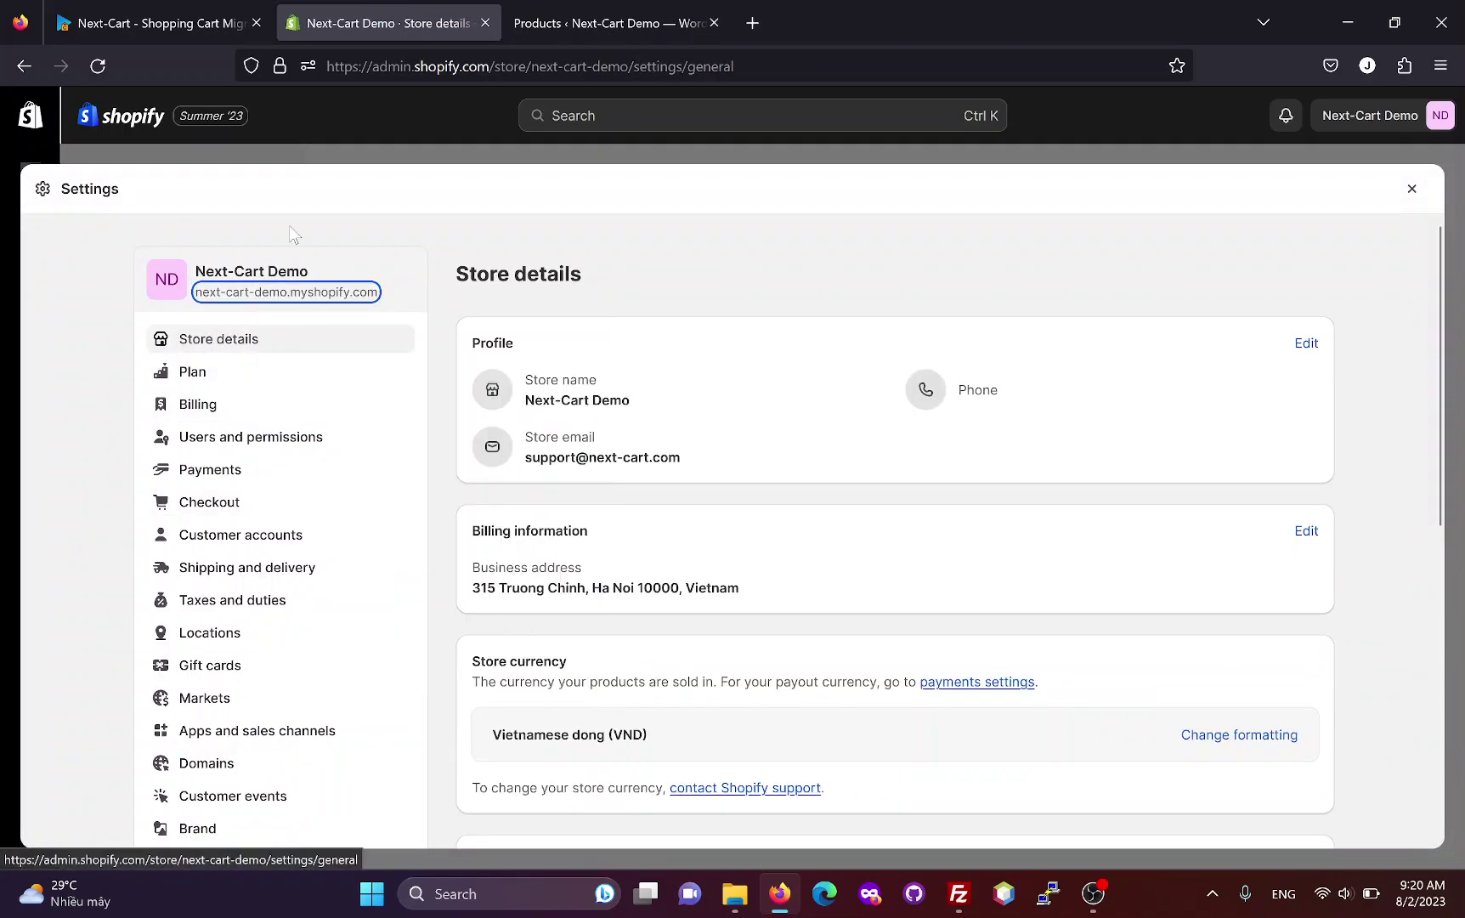
{"action": "left_click", "coordinate": [188, 6]}
{"action": "left_click", "coordinate": [455, 520]}
{"action": "key", "text": "ctrl+v"}
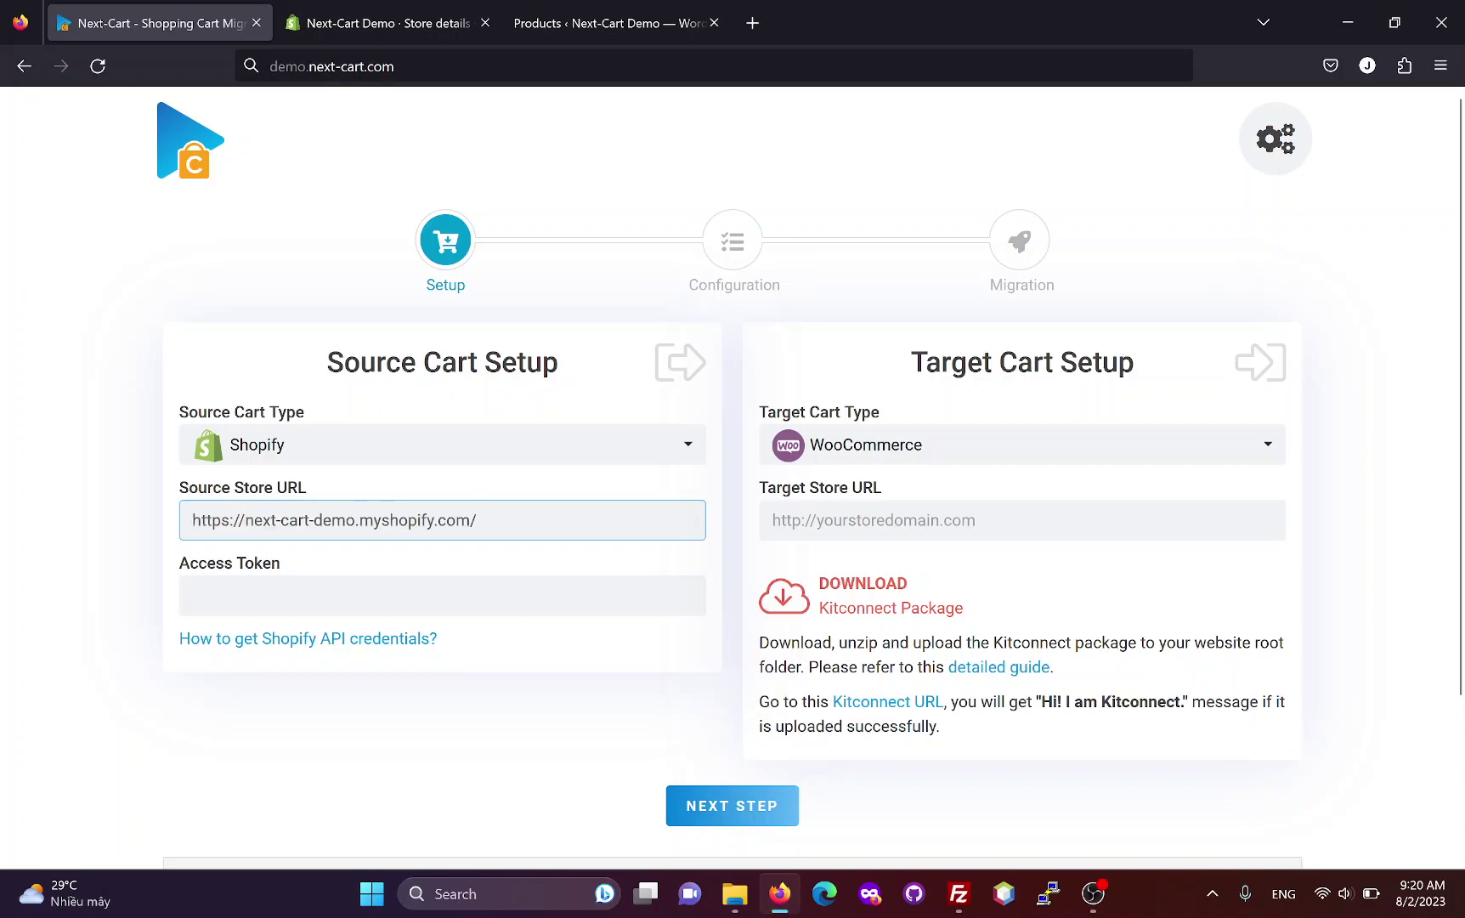
Step: Open the guide on getting Shopify API credentials and read the instructions for generating an access token
{"action": "left_click", "coordinate": [442, 595]}
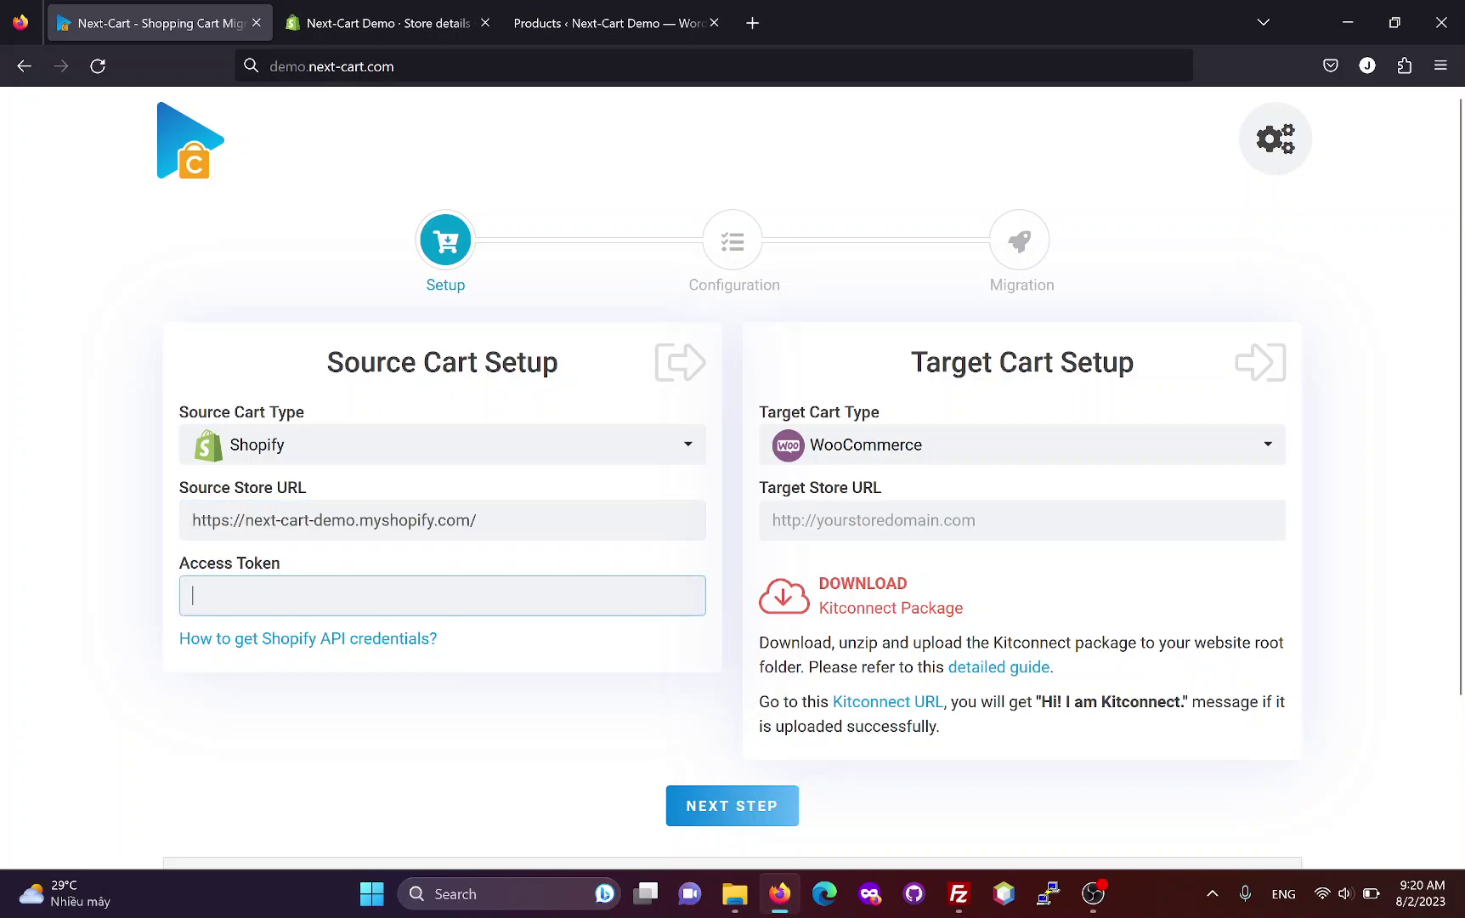
{"action": "left_click", "coordinate": [311, 639]}
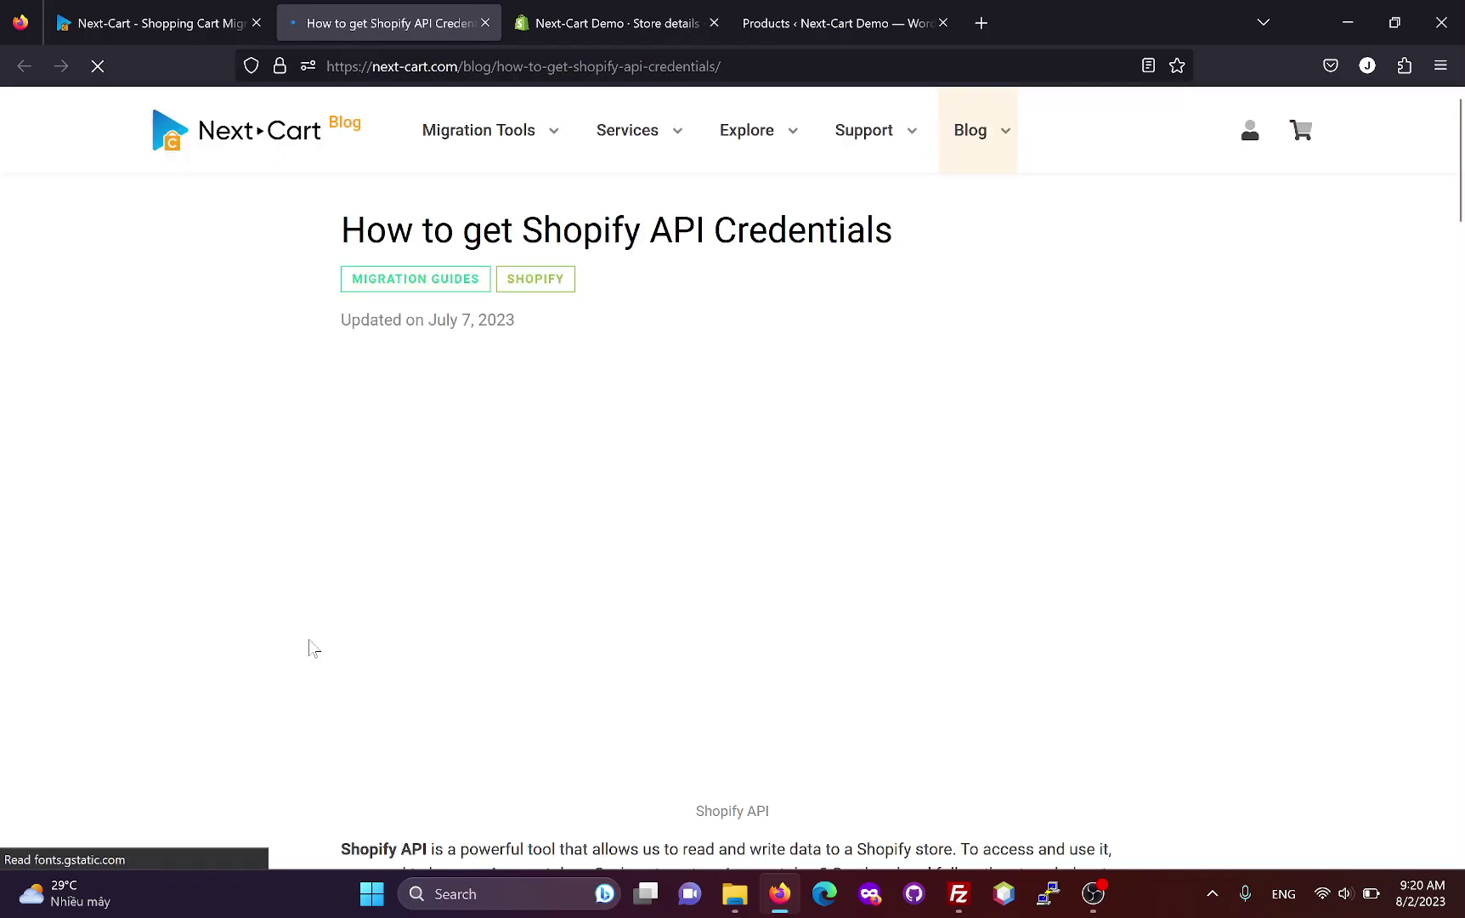
{"action": "scroll", "coordinate": [705, 571], "scroll_direction": "down", "scroll_amount": 6}
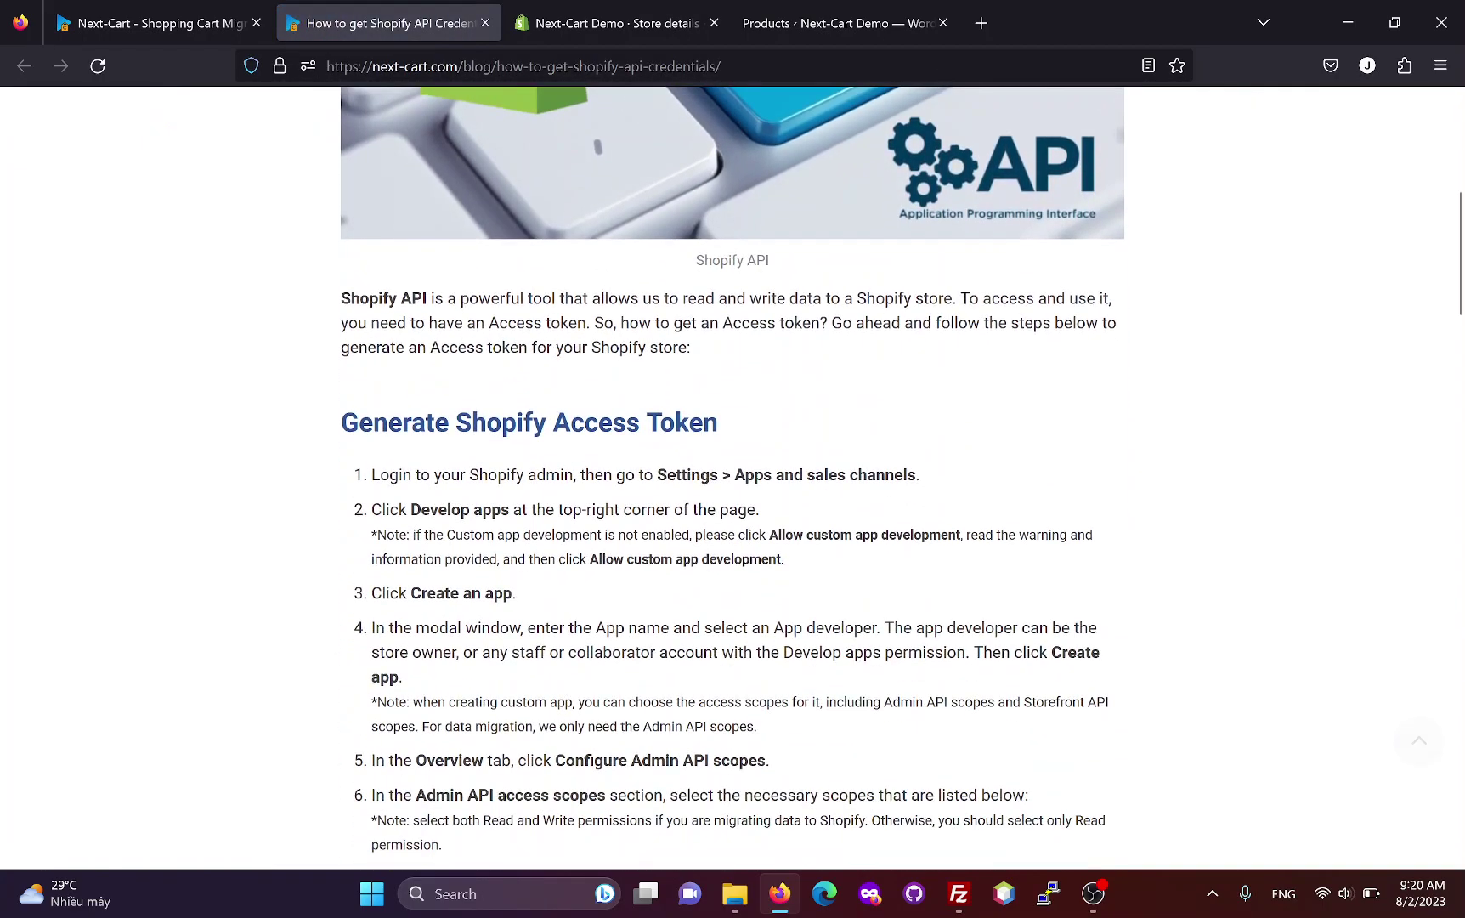
{"action": "scroll", "coordinate": [733, 476], "scroll_direction": "down", "scroll_amount": 1}
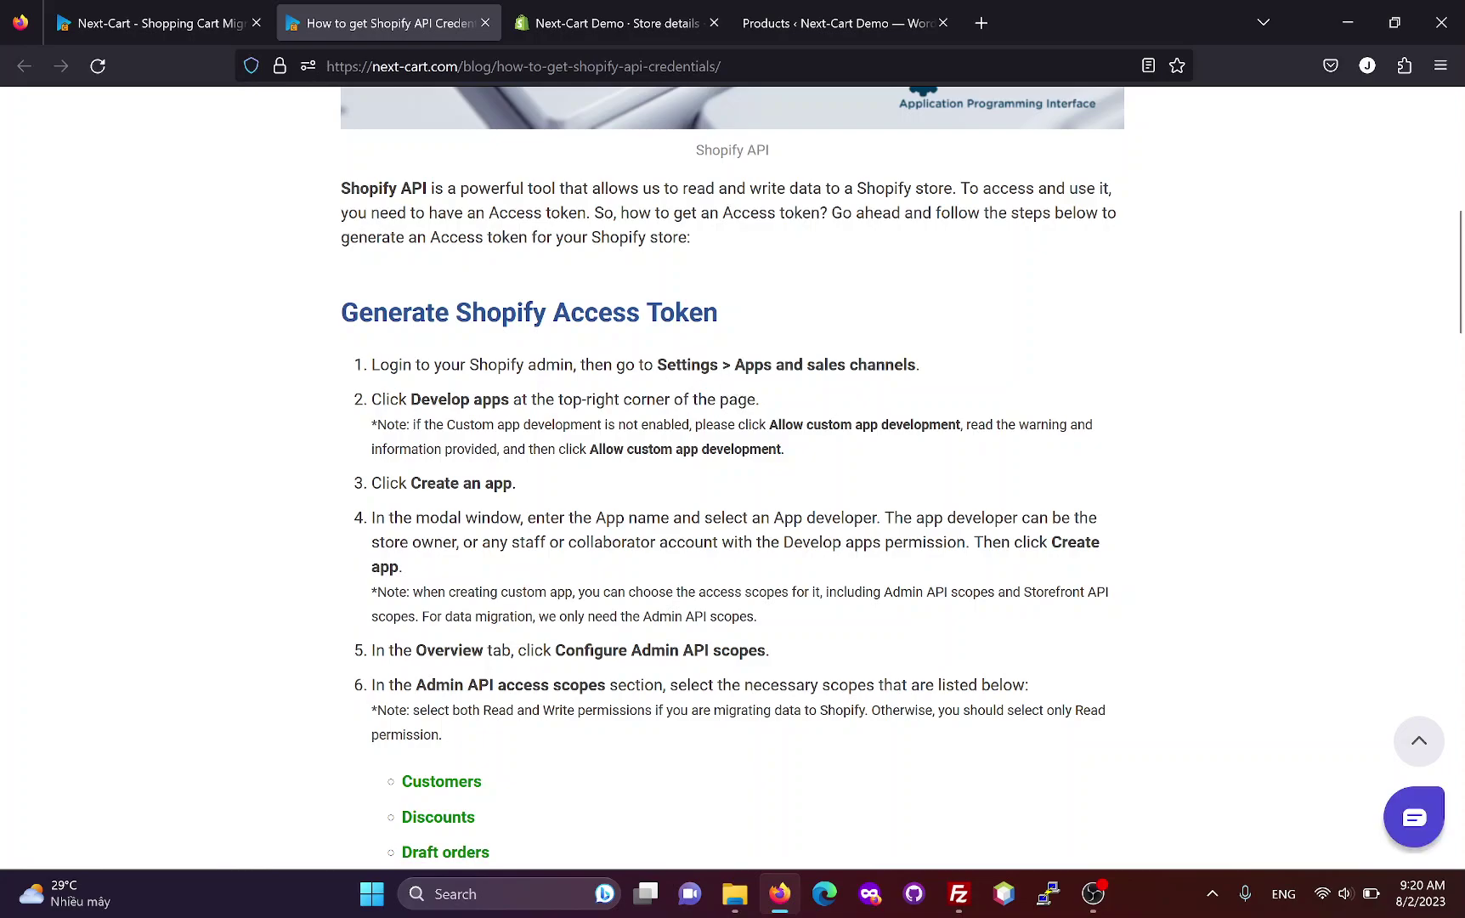
Step: Go to the app development page within the Shopify store's Apps and sales channels settings
{"action": "left_click", "coordinate": [608, 23]}
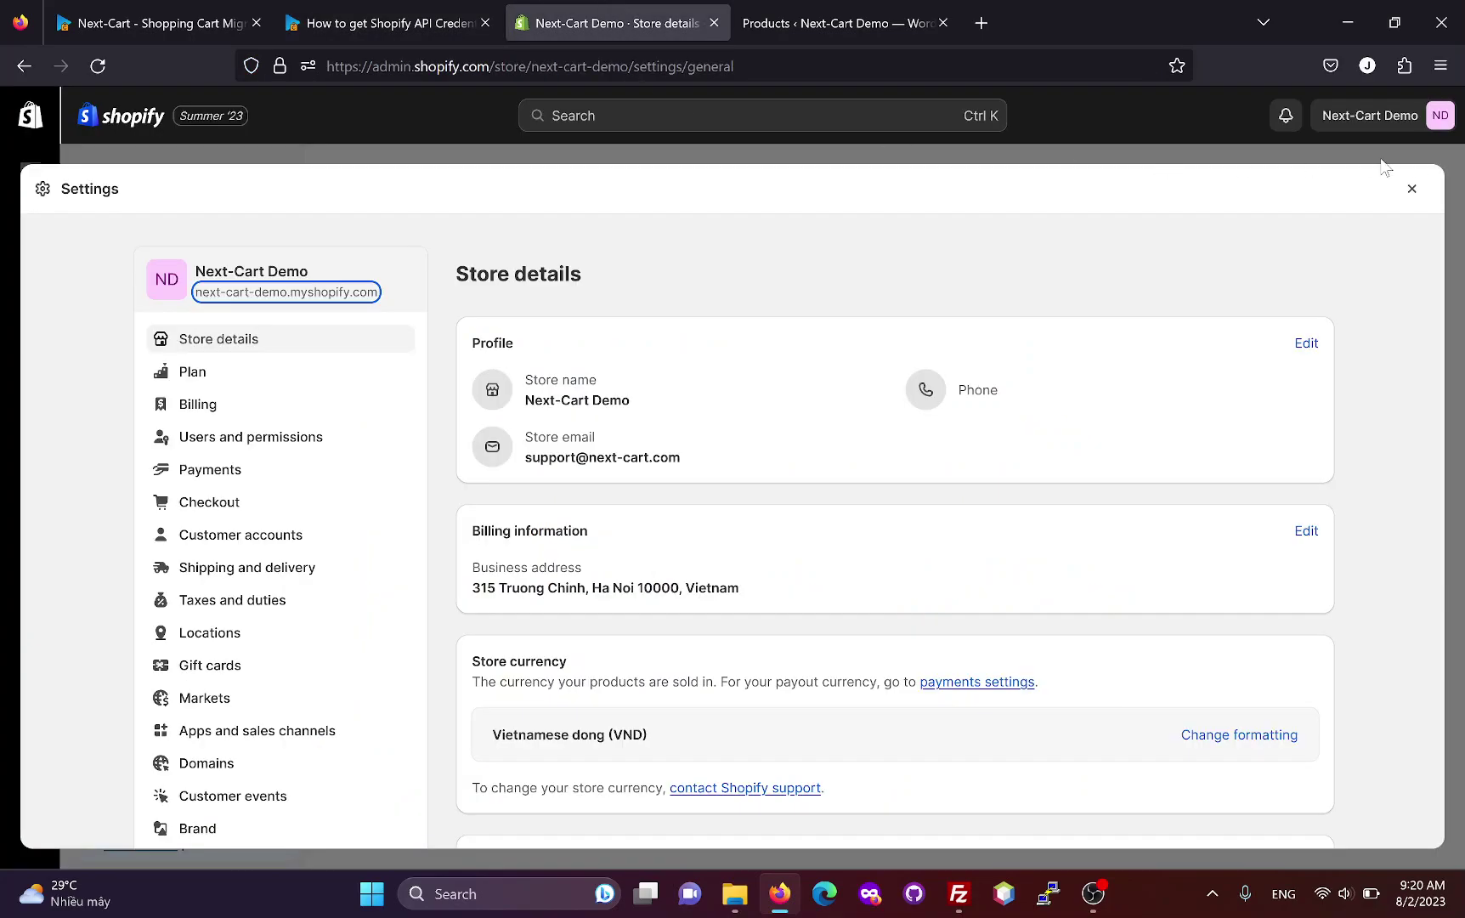
{"action": "left_click", "coordinate": [1417, 188]}
{"action": "left_click", "coordinate": [131, 767]}
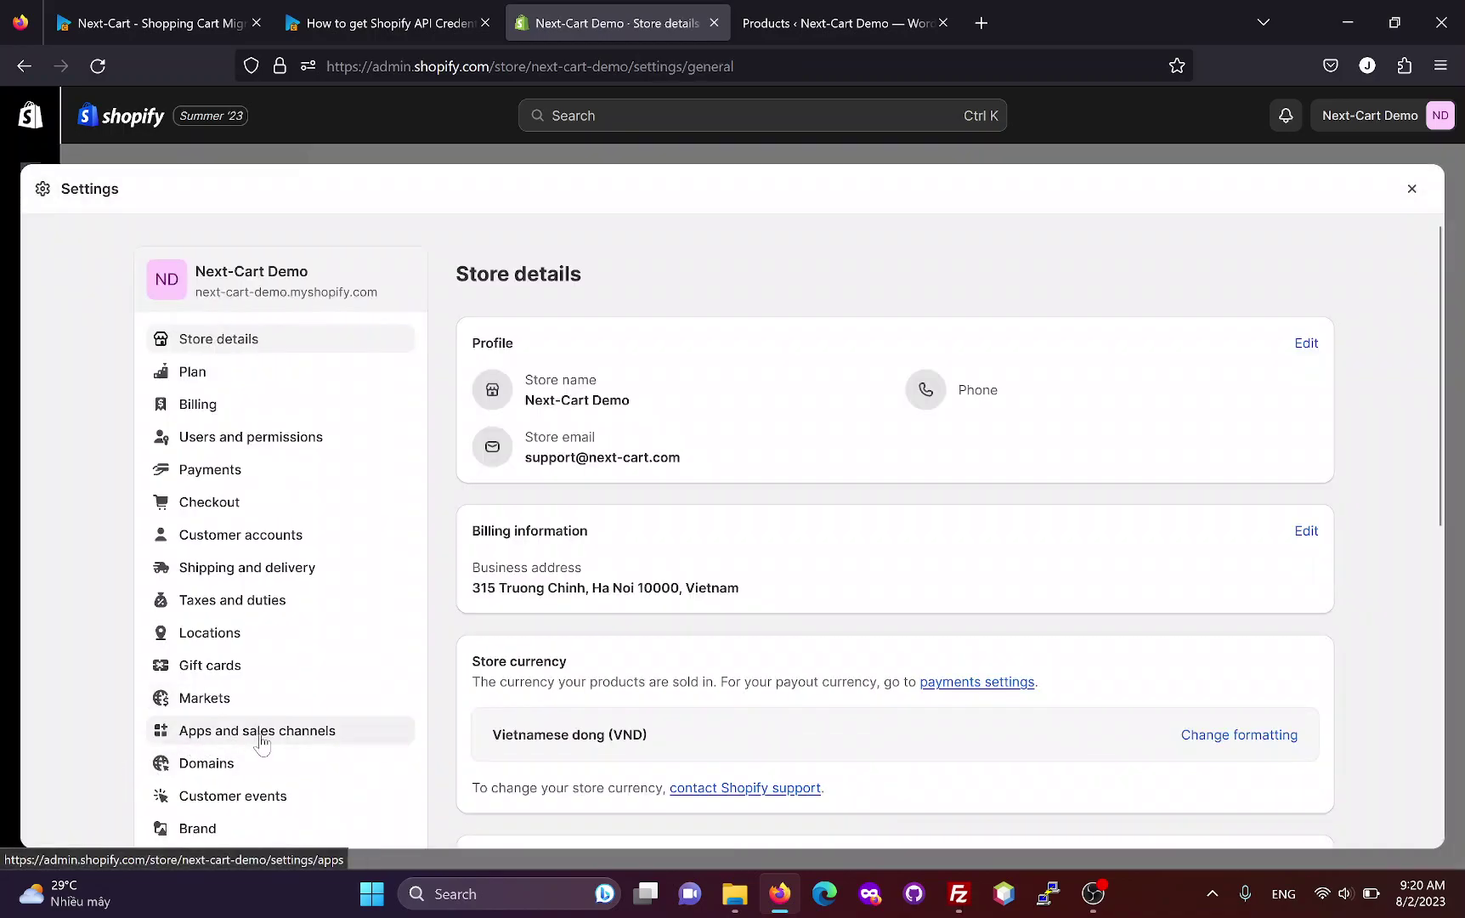
{"action": "left_click", "coordinate": [265, 736]}
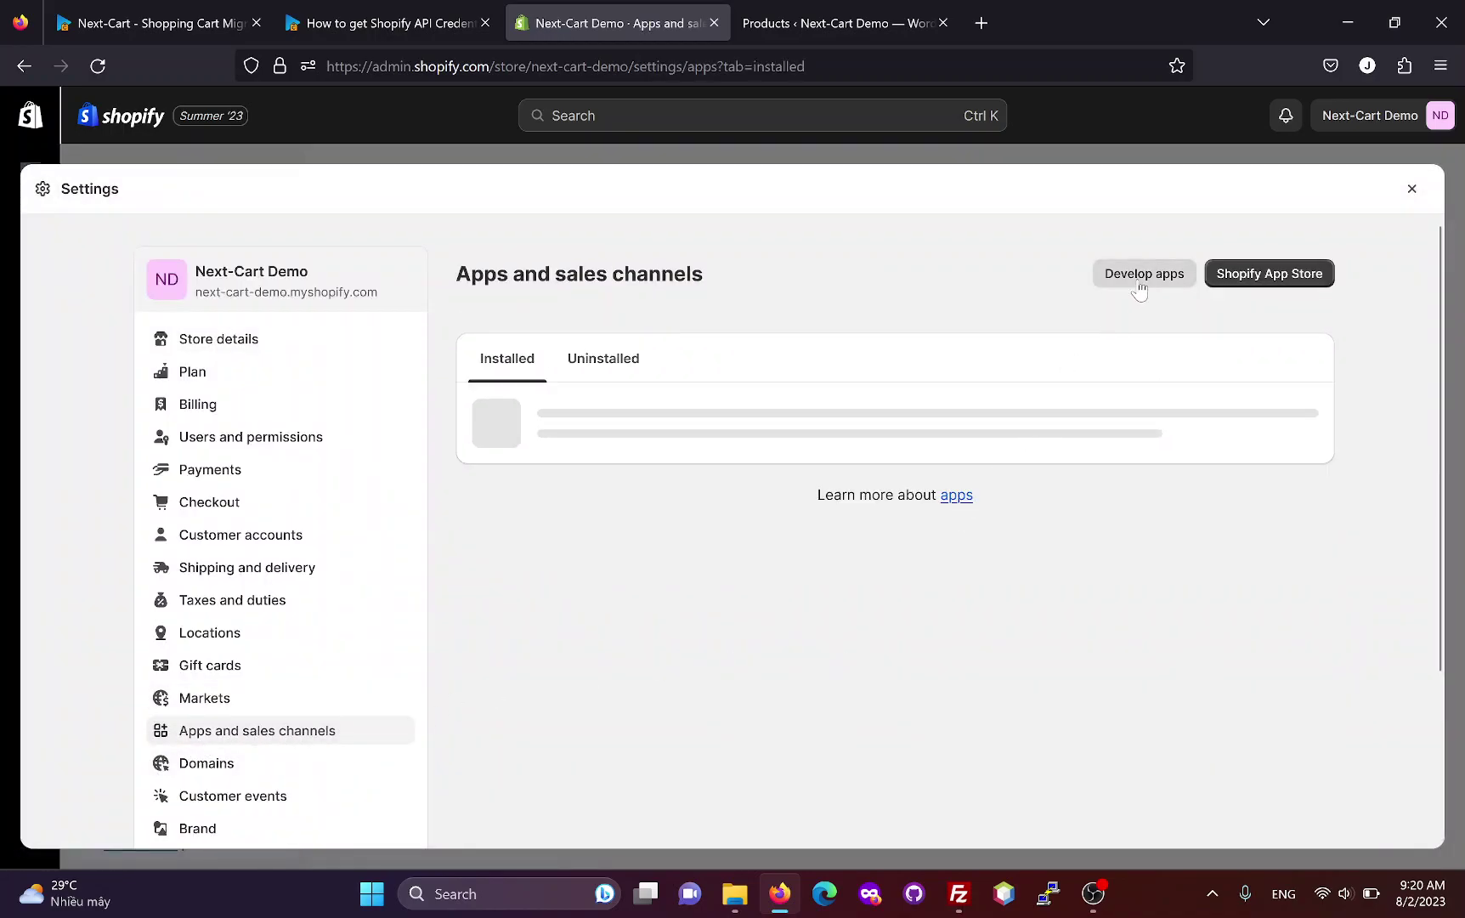
{"action": "left_click", "coordinate": [1145, 274]}
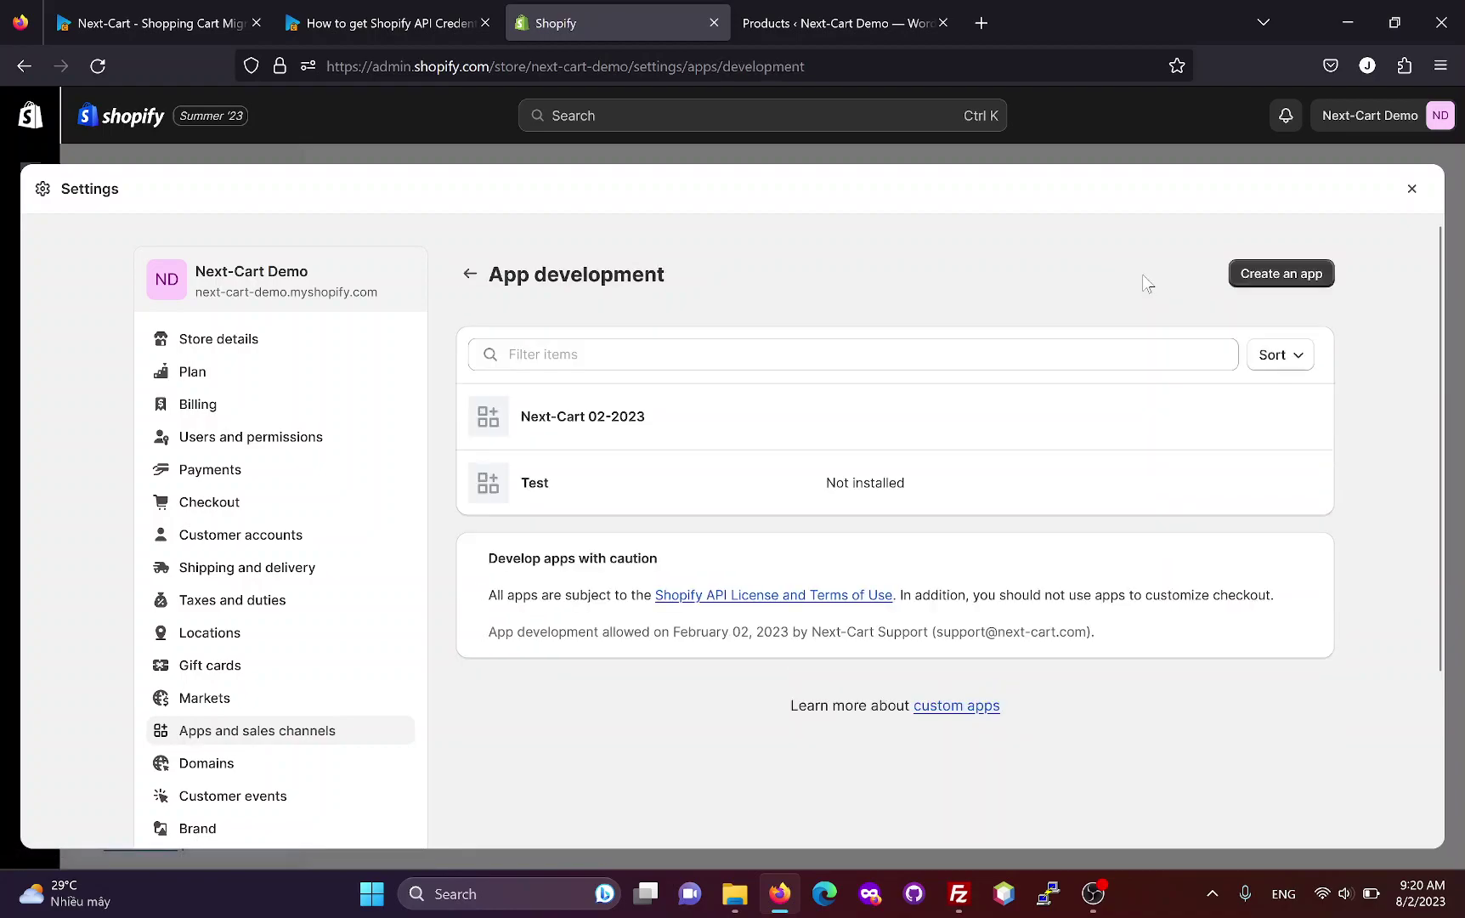
Step: Create a custom Shopify app named "New Migration", keeping the preselected app developer
{"action": "left_click", "coordinate": [1269, 276]}
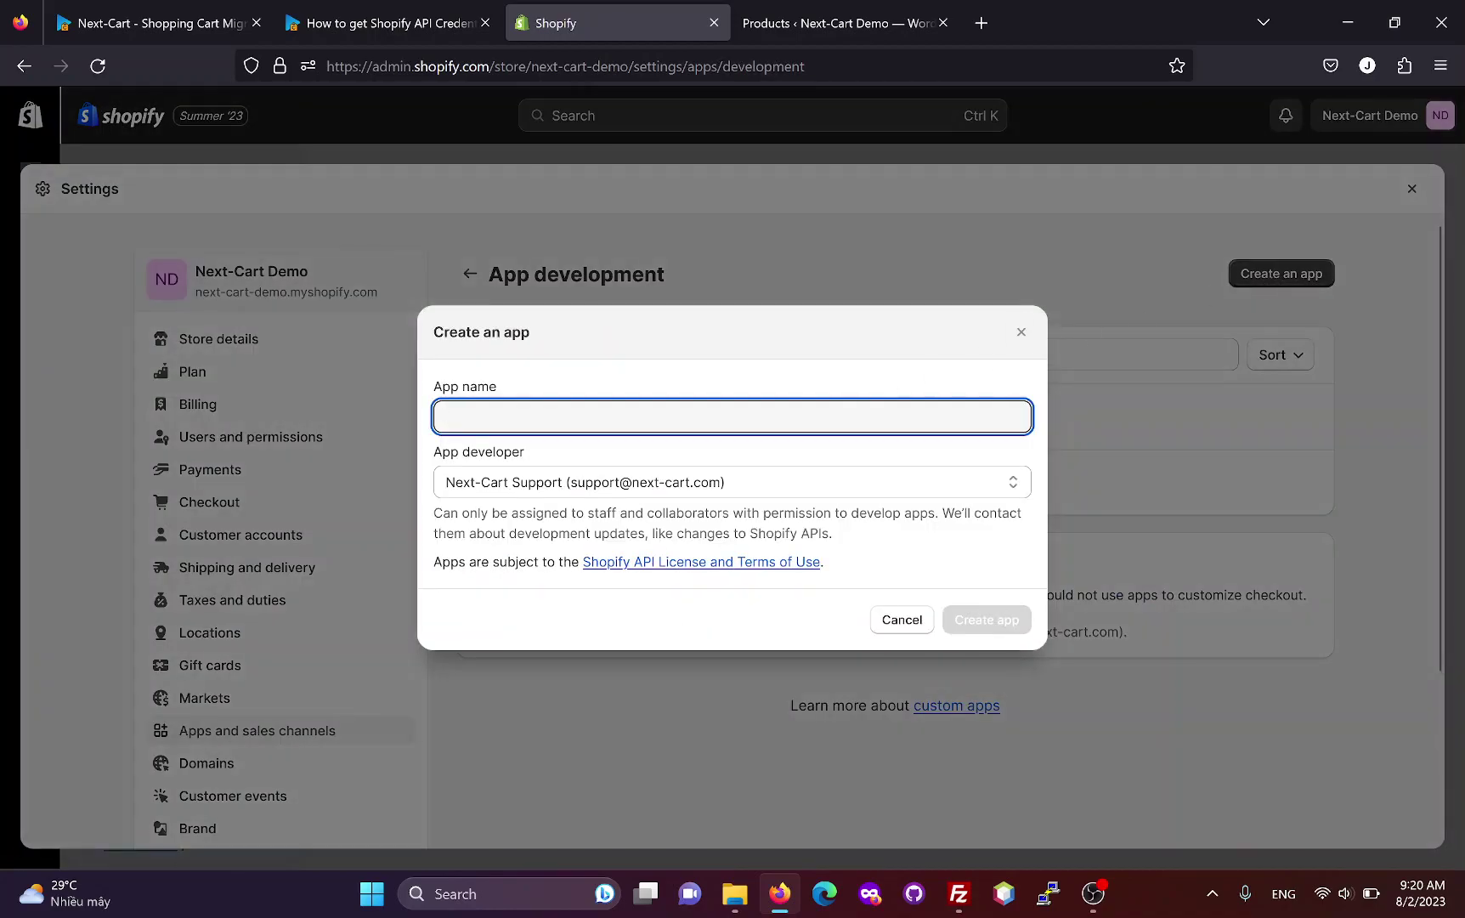
{"action": "type", "text": "New Migration"}
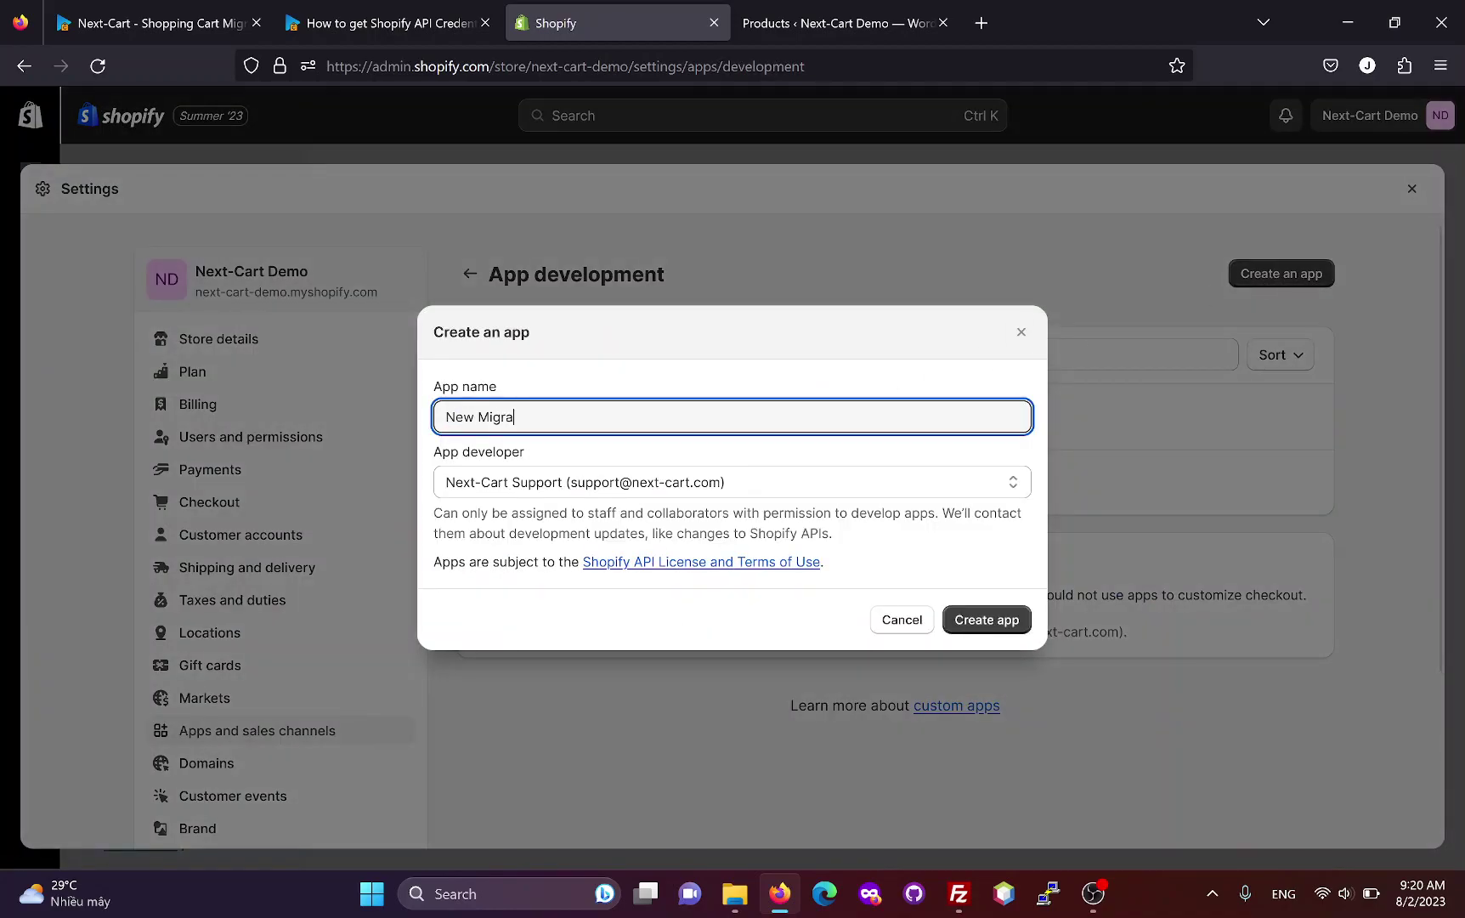
{"action": "left_click", "coordinate": [988, 621]}
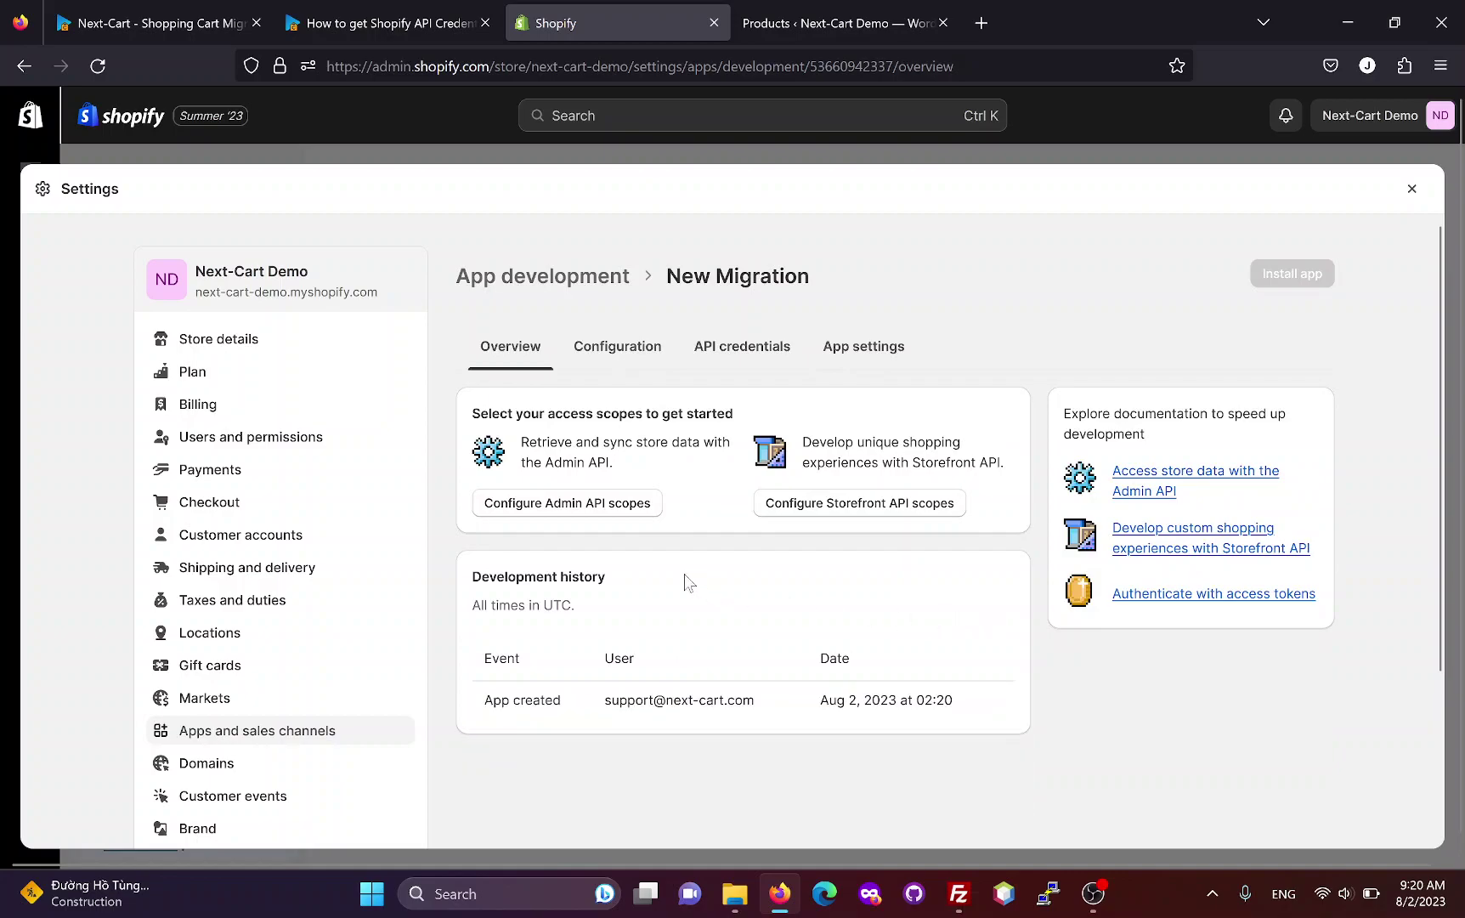
Step: Open the Admin API access scopes configuration of the New Migration app
{"action": "left_click", "coordinate": [591, 508]}
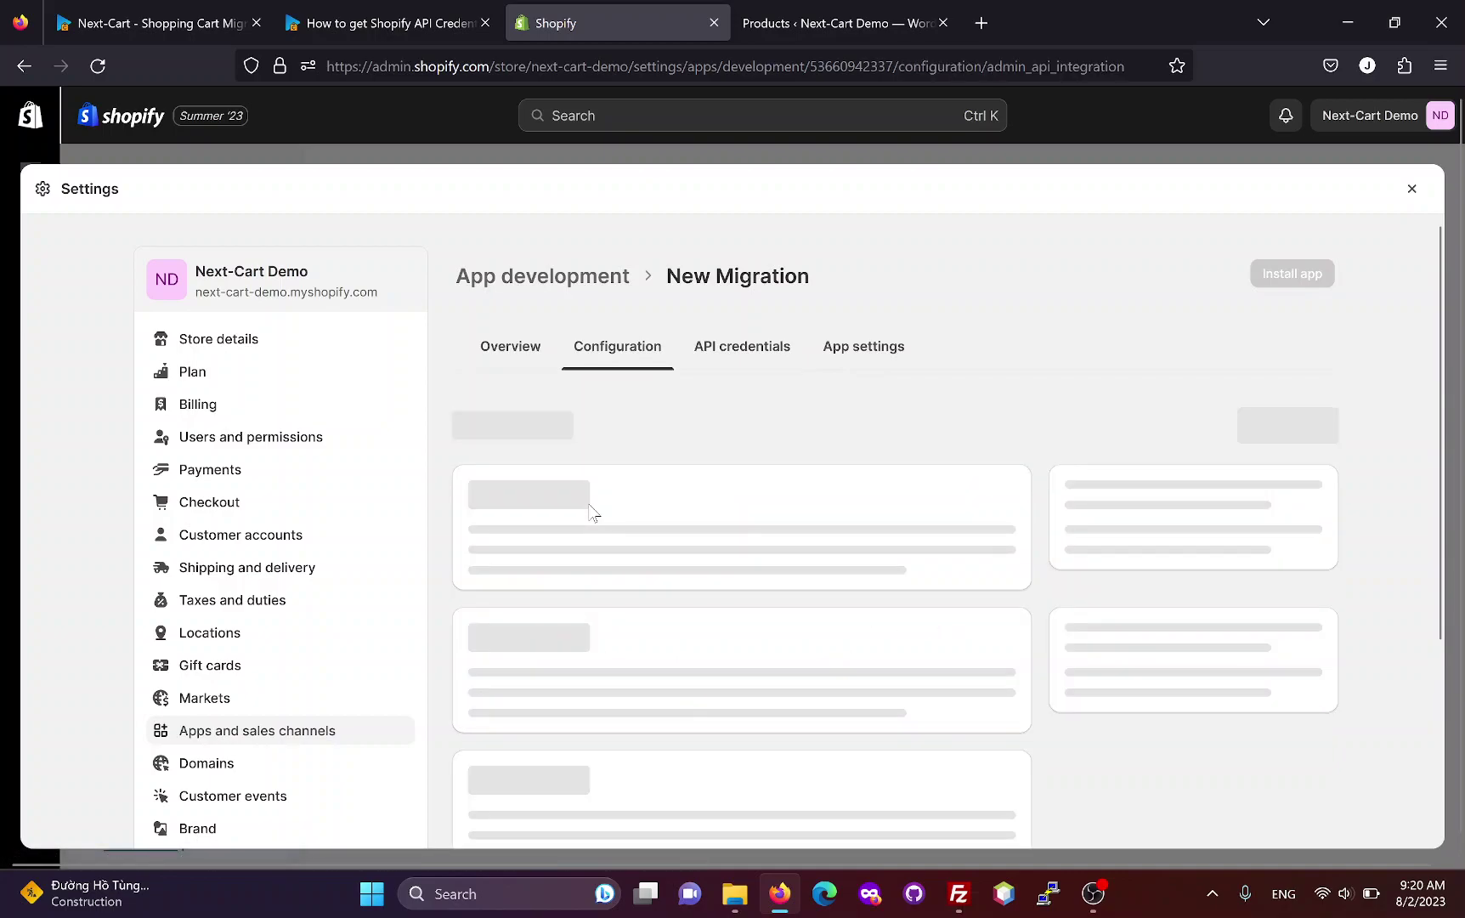
{"action": "scroll", "coordinate": [805, 506], "scroll_direction": "down", "scroll_amount": 5}
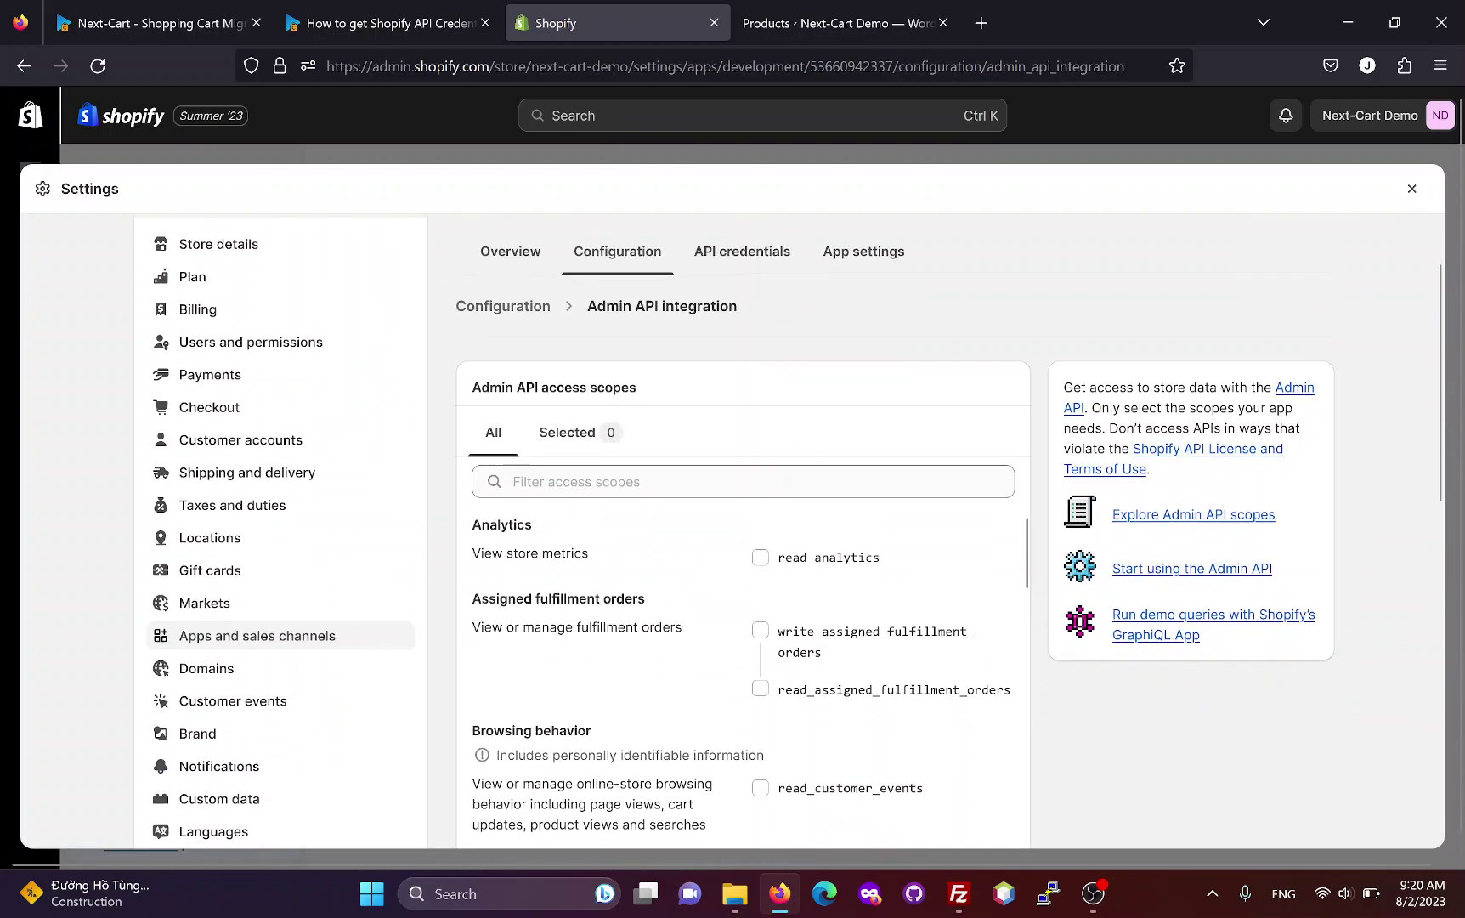
{"action": "scroll", "coordinate": [808, 509], "scroll_direction": "down", "scroll_amount": 2}
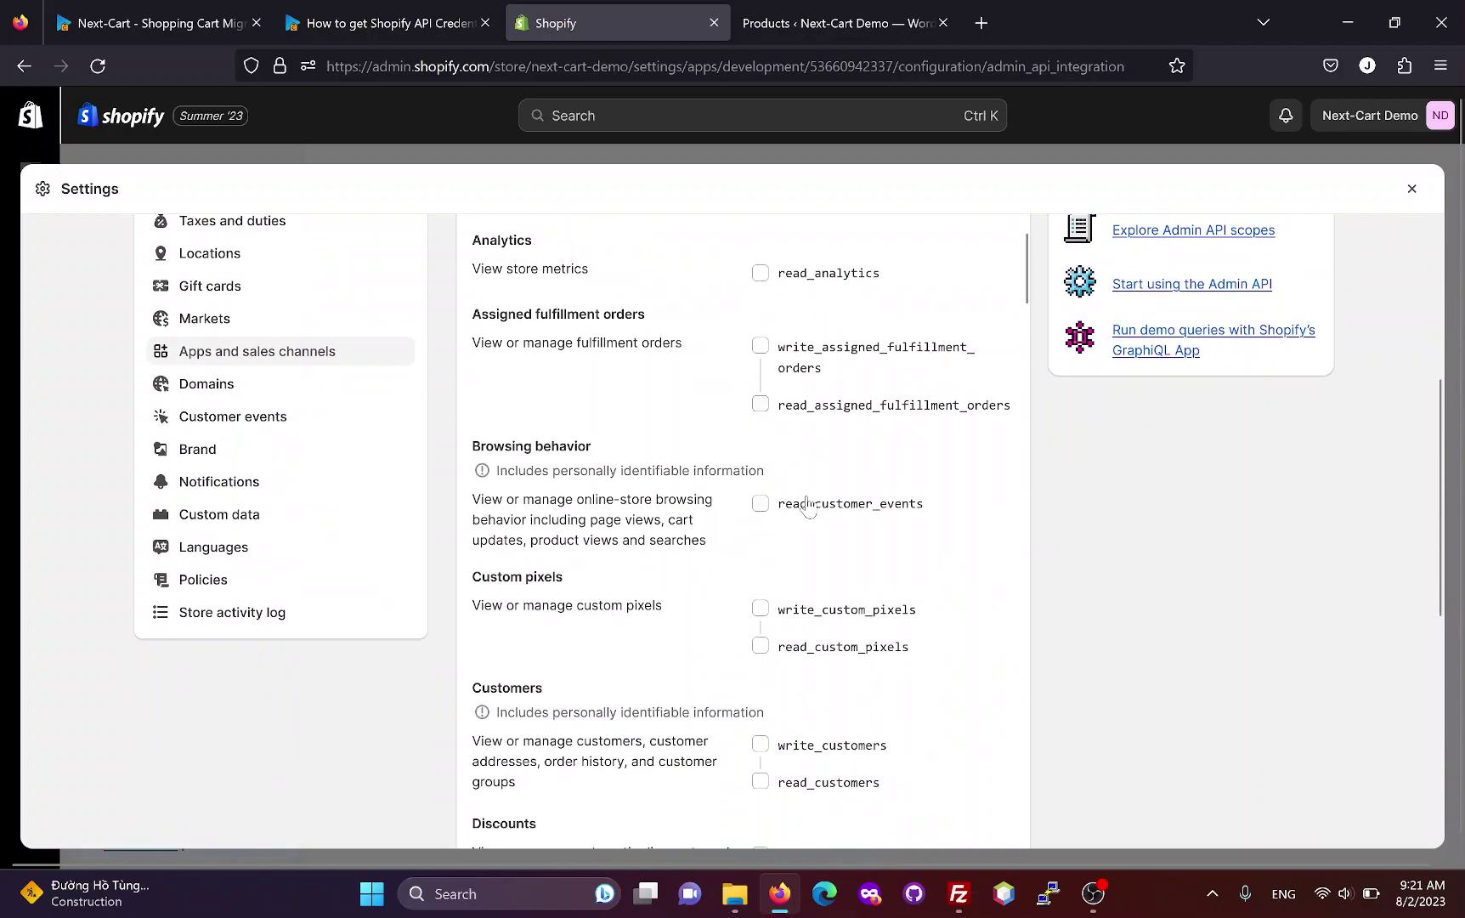
Step: Check the credentials guide for the list of necessary Admin API scopes and return to the Shopify app configuration
{"action": "left_click", "coordinate": [399, 22]}
{"action": "scroll", "coordinate": [565, 459], "scroll_direction": "down", "scroll_amount": 5}
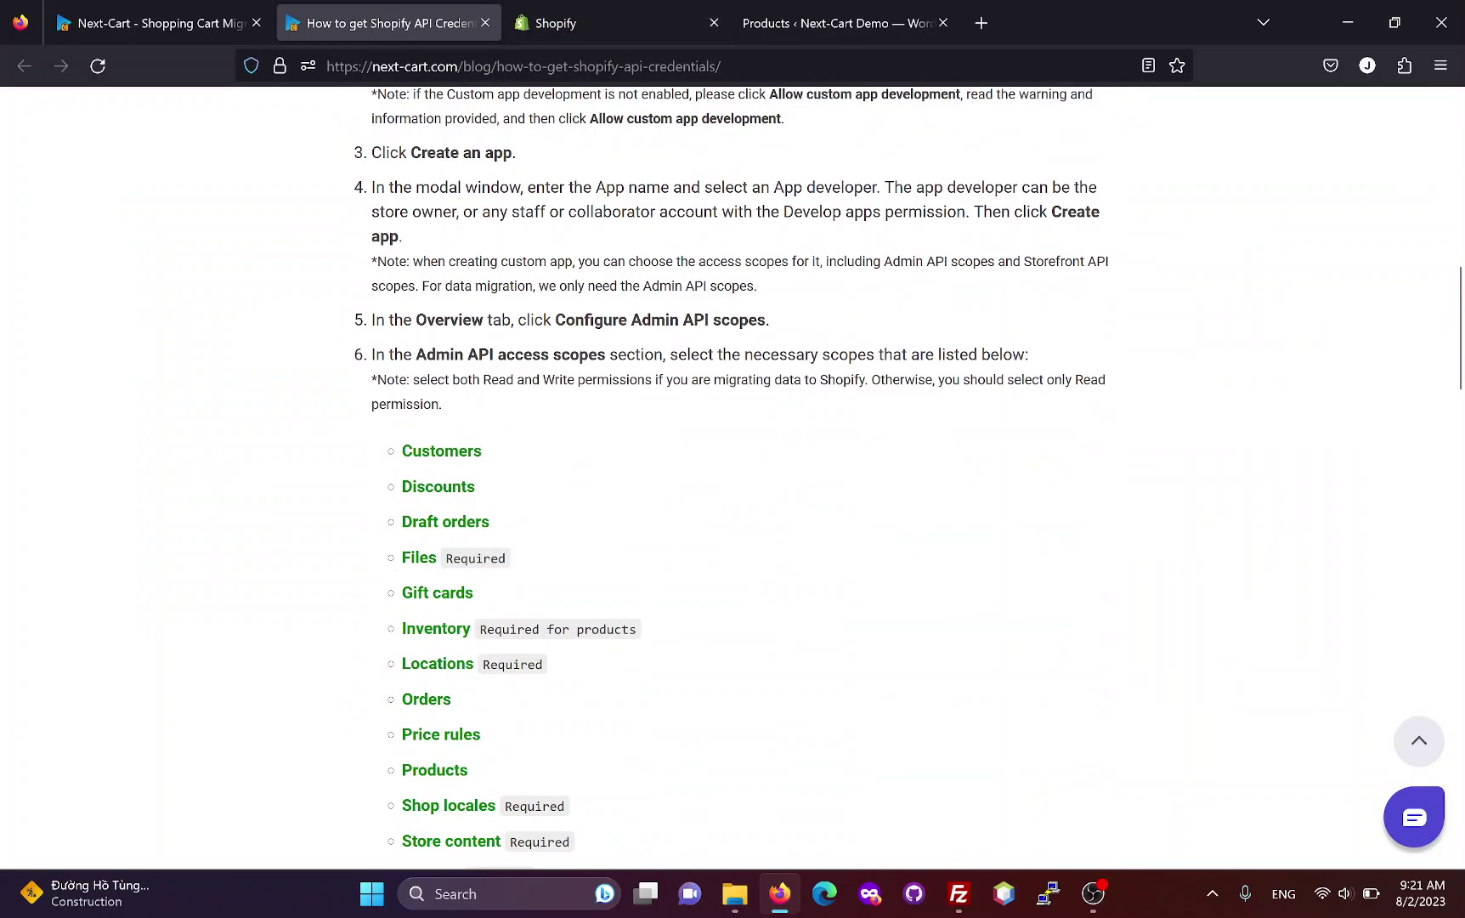
{"action": "left_click", "coordinate": [629, 24]}
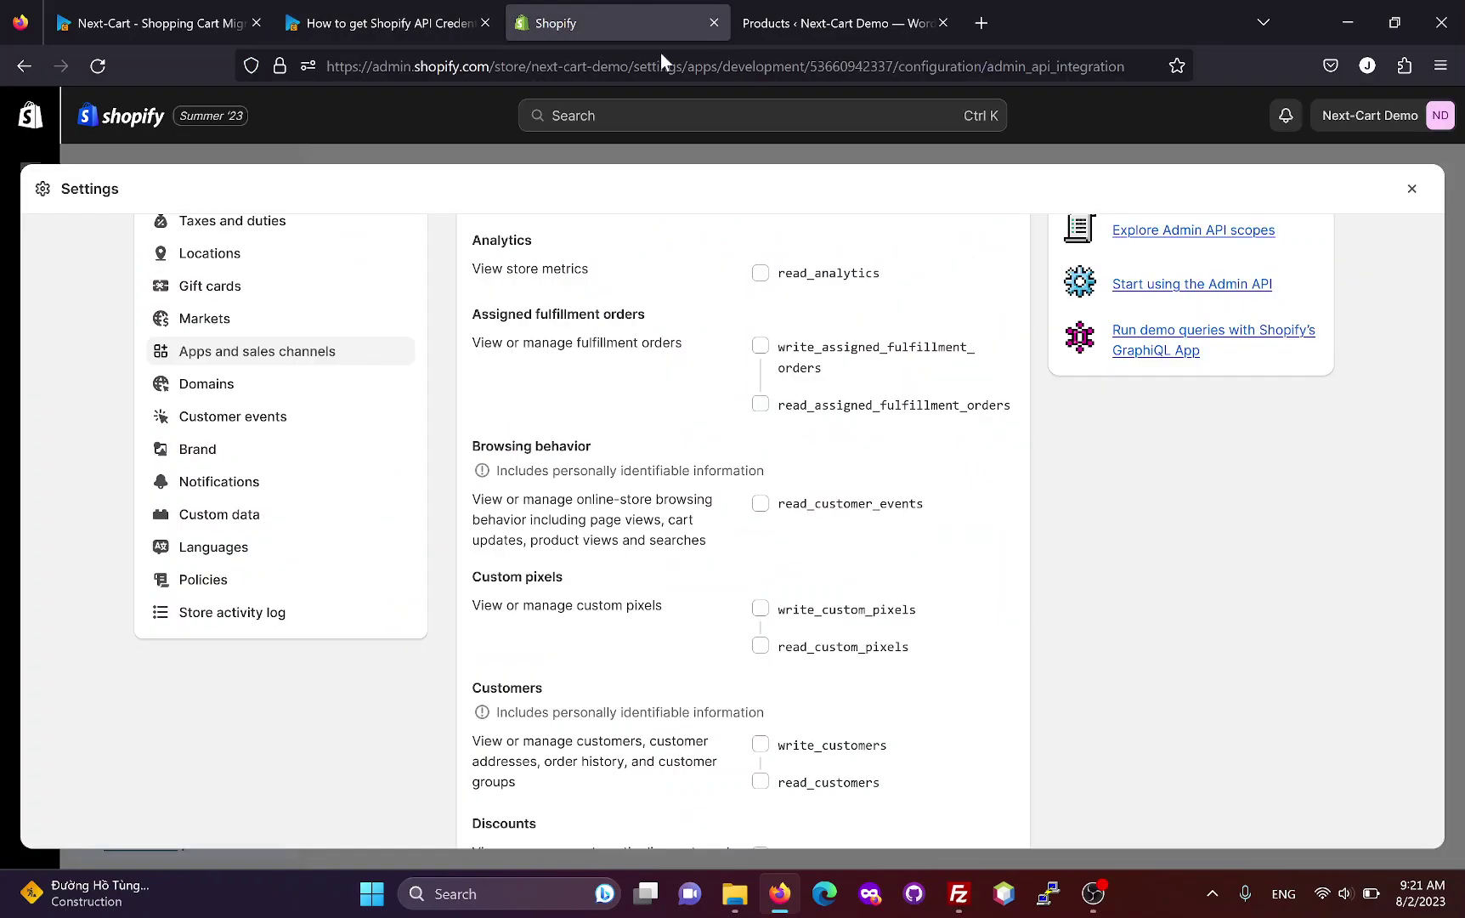
Step: Enable the read_customers, read_discounts, read_draft_orders and read_files scopes for the app
{"action": "scroll", "coordinate": [816, 391], "scroll_direction": "down", "scroll_amount": 4}
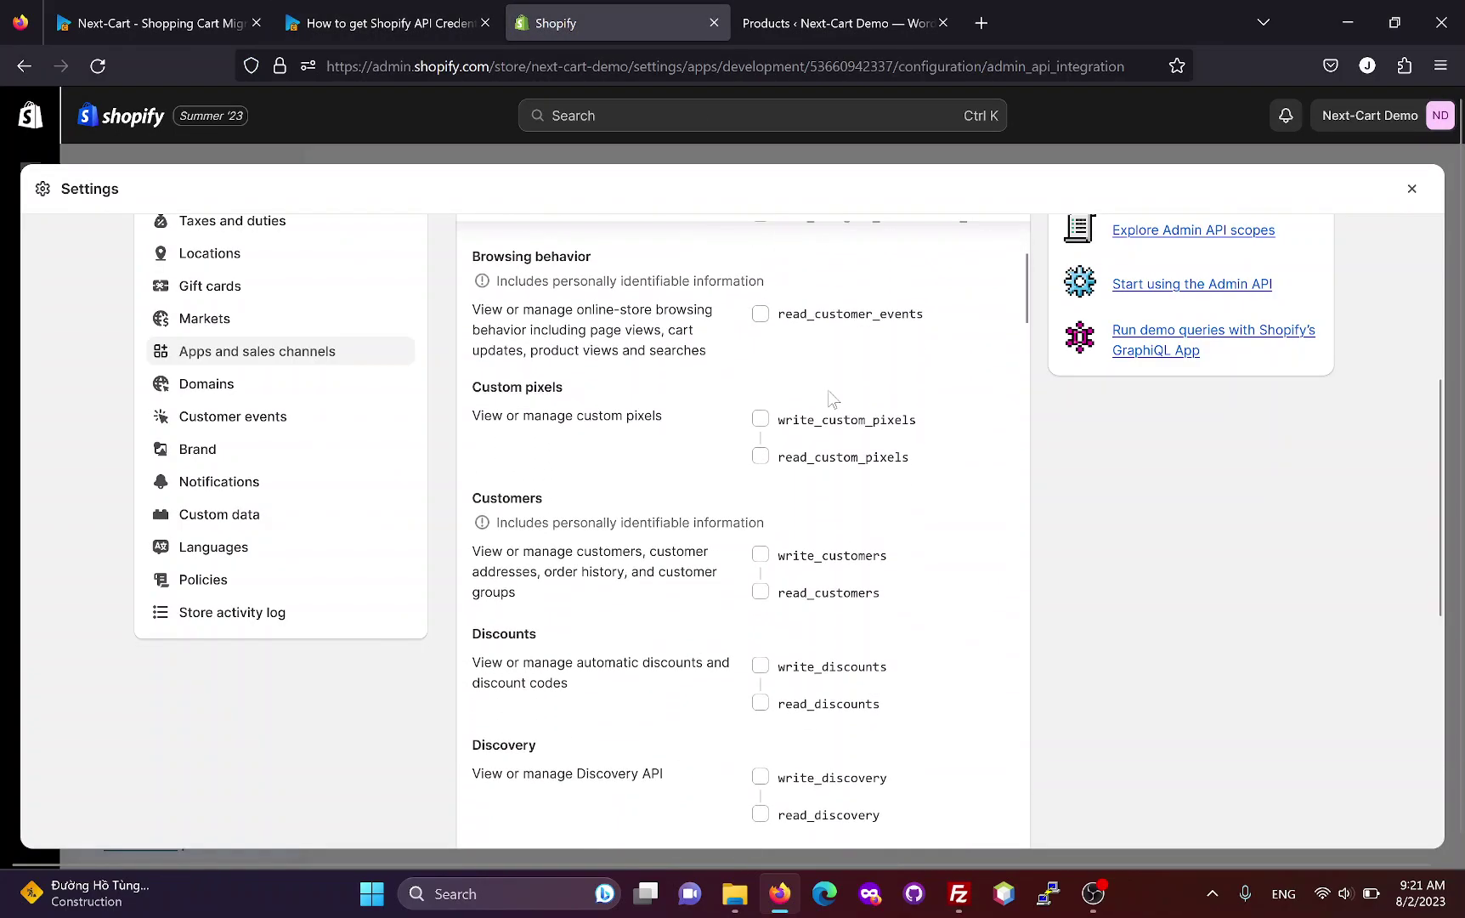
{"action": "left_click", "coordinate": [810, 599]}
{"action": "scroll", "coordinate": [821, 553], "scroll_direction": "down", "scroll_amount": 4}
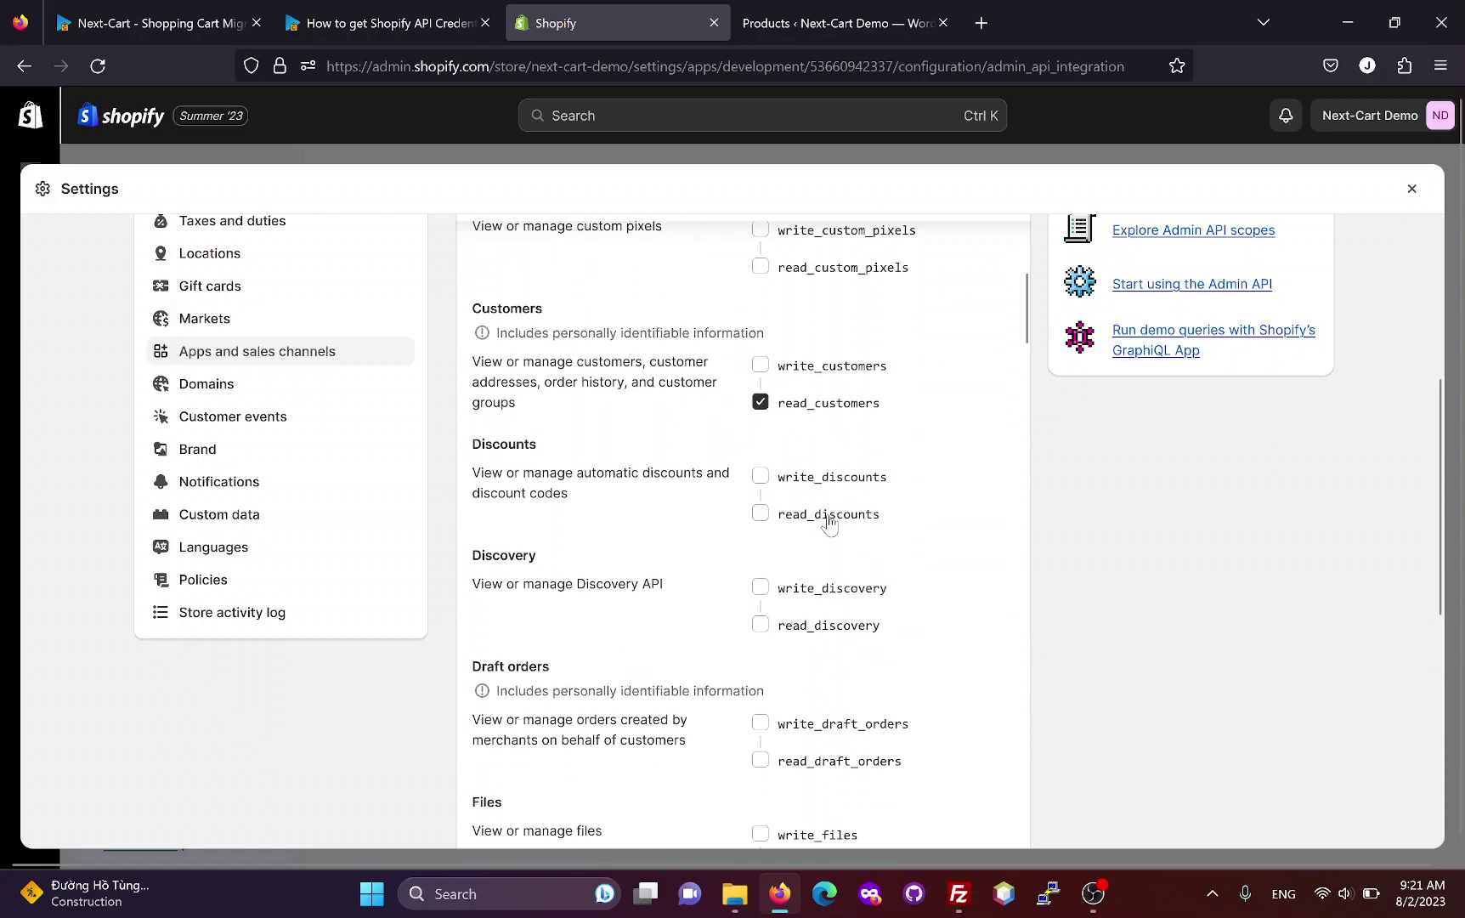
{"action": "left_click", "coordinate": [829, 514]}
{"action": "scroll", "coordinate": [827, 522], "scroll_direction": "down", "scroll_amount": 1}
{"action": "scroll", "coordinate": [826, 522], "scroll_direction": "down", "scroll_amount": 3}
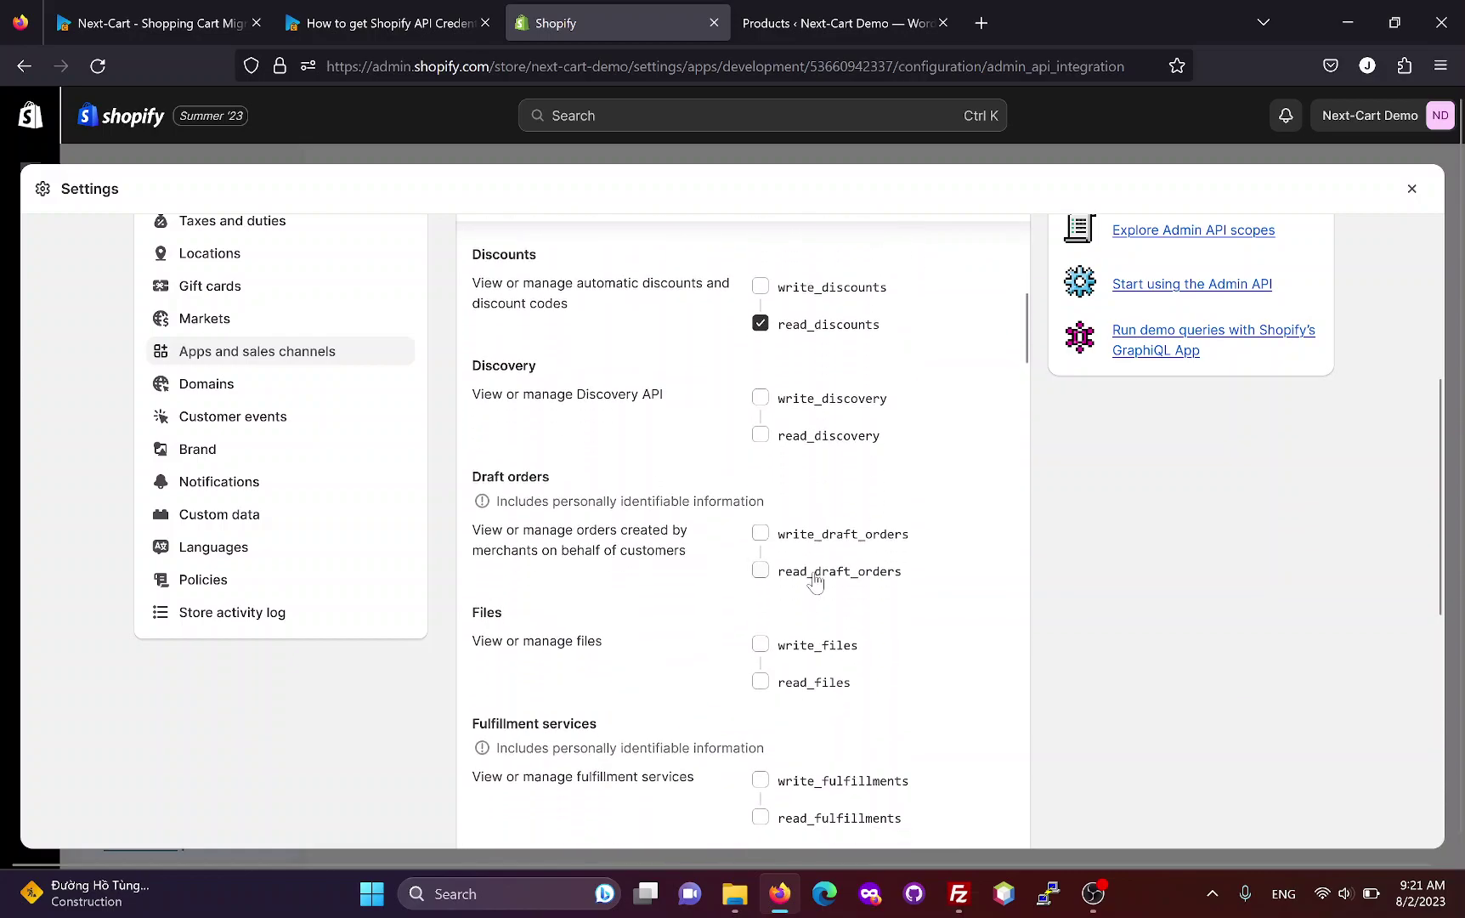
{"action": "left_click", "coordinate": [814, 573]}
{"action": "scroll", "coordinate": [828, 544], "scroll_direction": "down", "scroll_amount": 3}
{"action": "left_click", "coordinate": [812, 495]}
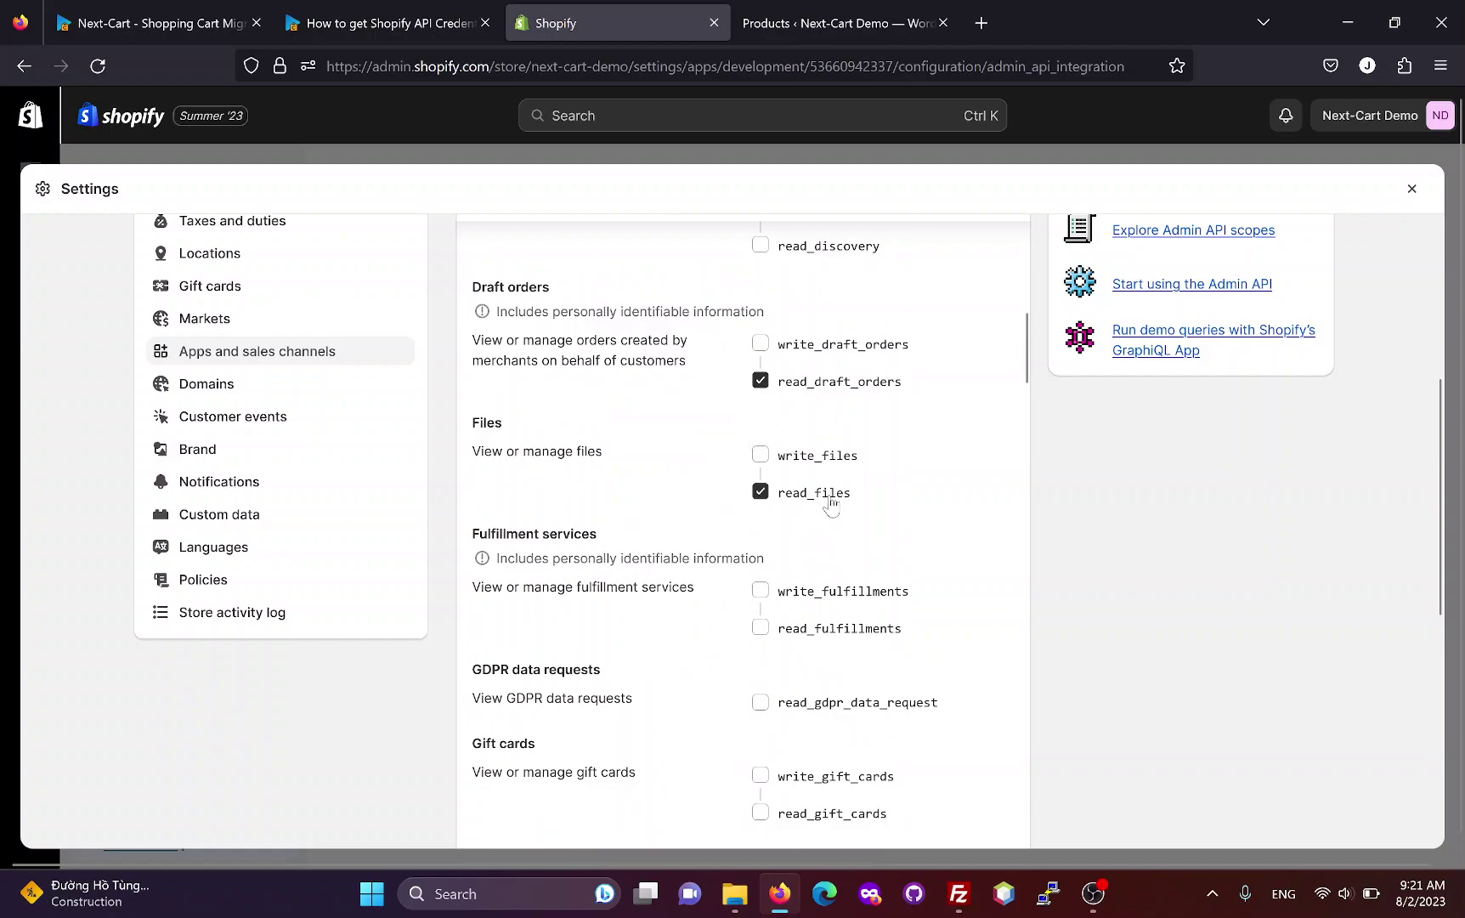
Step: Enable the read_gift_cards, read_inventory and read_locations scopes for the app
{"action": "scroll", "coordinate": [827, 510], "scroll_direction": "down", "scroll_amount": 2}
{"action": "scroll", "coordinate": [813, 521], "scroll_direction": "down", "scroll_amount": 2}
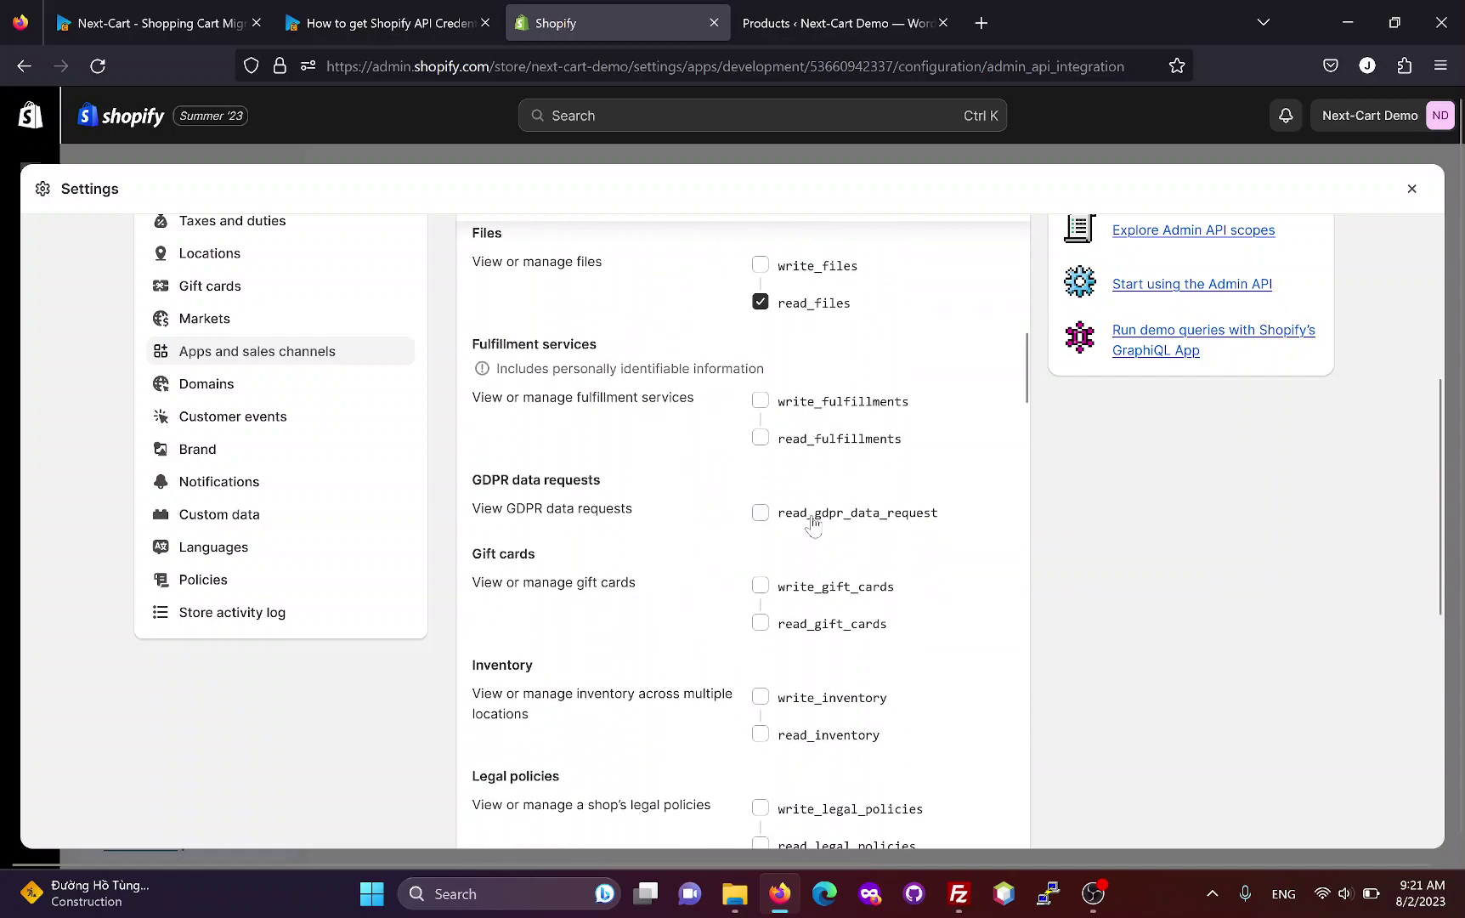
{"action": "left_click", "coordinate": [810, 624]}
{"action": "scroll", "coordinate": [813, 496], "scroll_direction": "down", "scroll_amount": 2}
{"action": "left_click", "coordinate": [803, 642]}
{"action": "scroll", "coordinate": [803, 595], "scroll_direction": "down", "scroll_amount": 4}
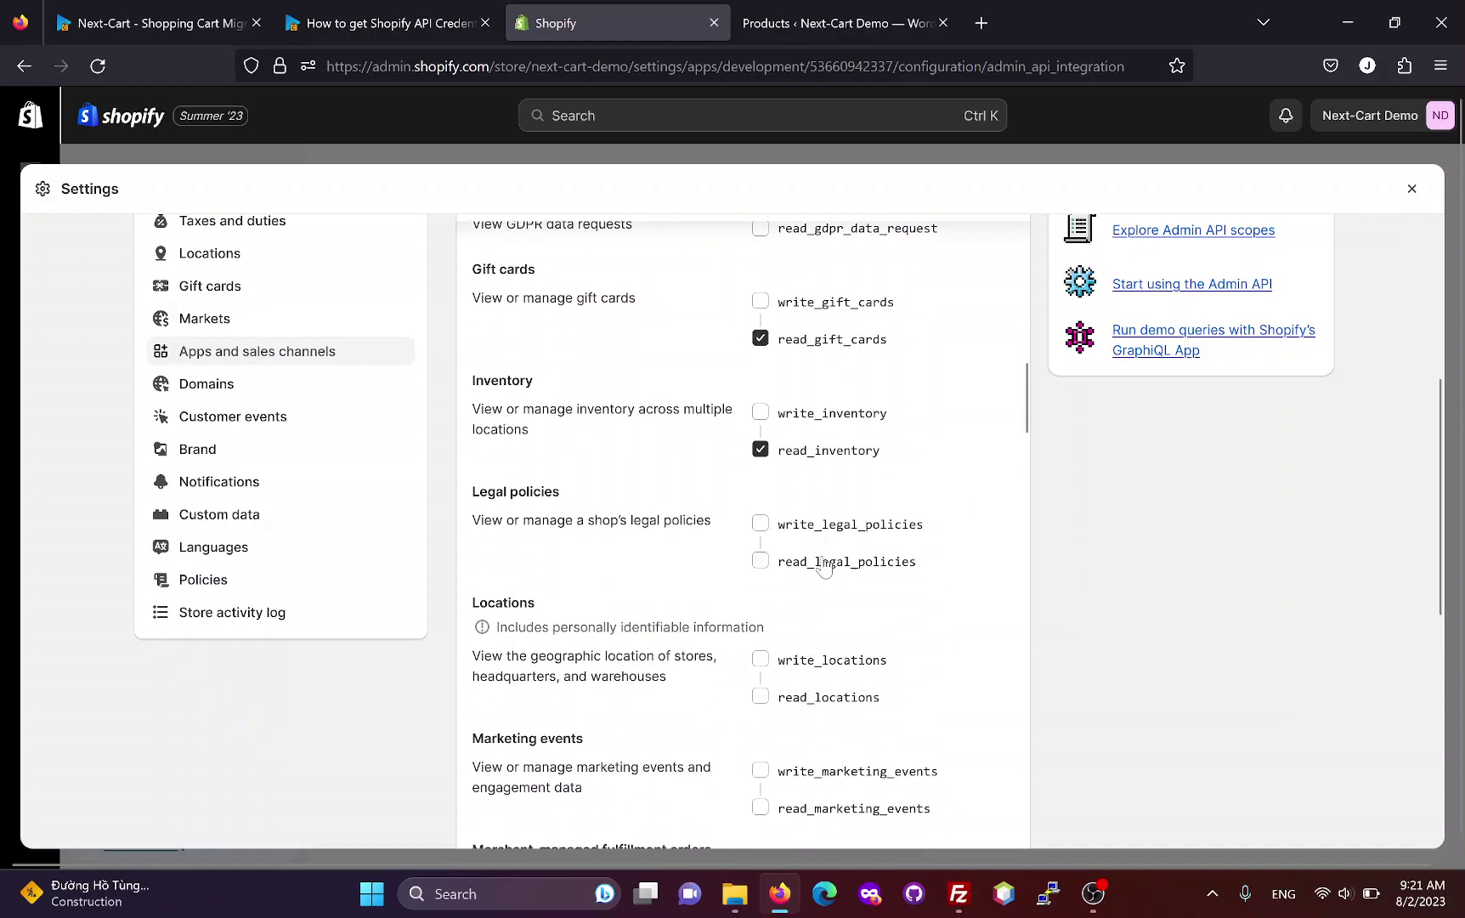
{"action": "scroll", "coordinate": [832, 580], "scroll_direction": "down", "scroll_amount": 2}
{"action": "left_click", "coordinate": [812, 612]}
Step: Enable the read_orders, read_price_rules and read_products scopes for the app
{"action": "scroll", "coordinate": [821, 587], "scroll_direction": "down", "scroll_amount": 2}
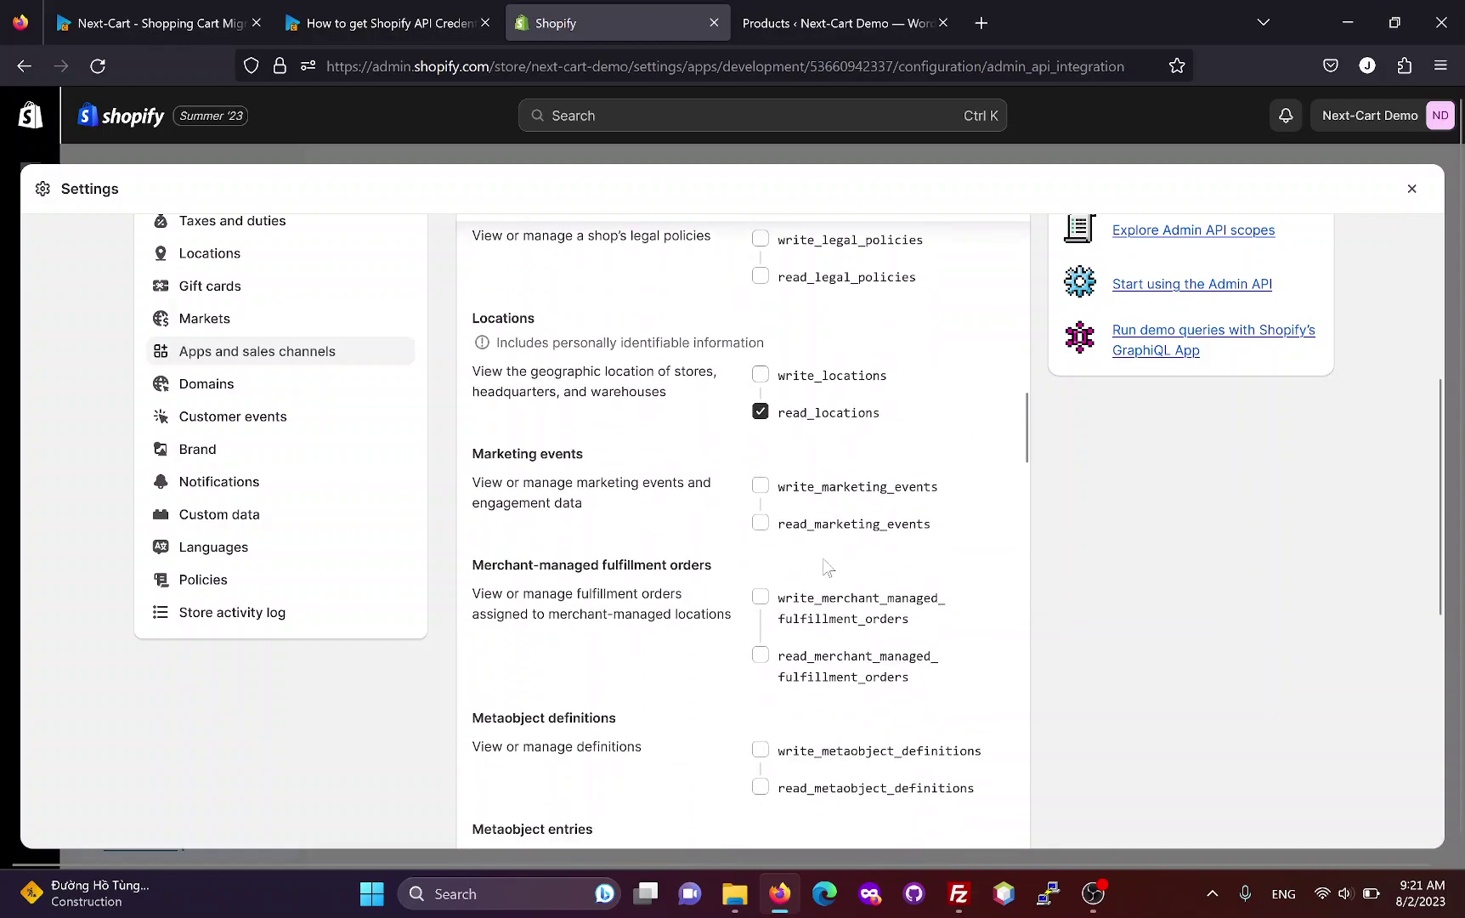
{"action": "scroll", "coordinate": [829, 564], "scroll_direction": "down", "scroll_amount": 6}
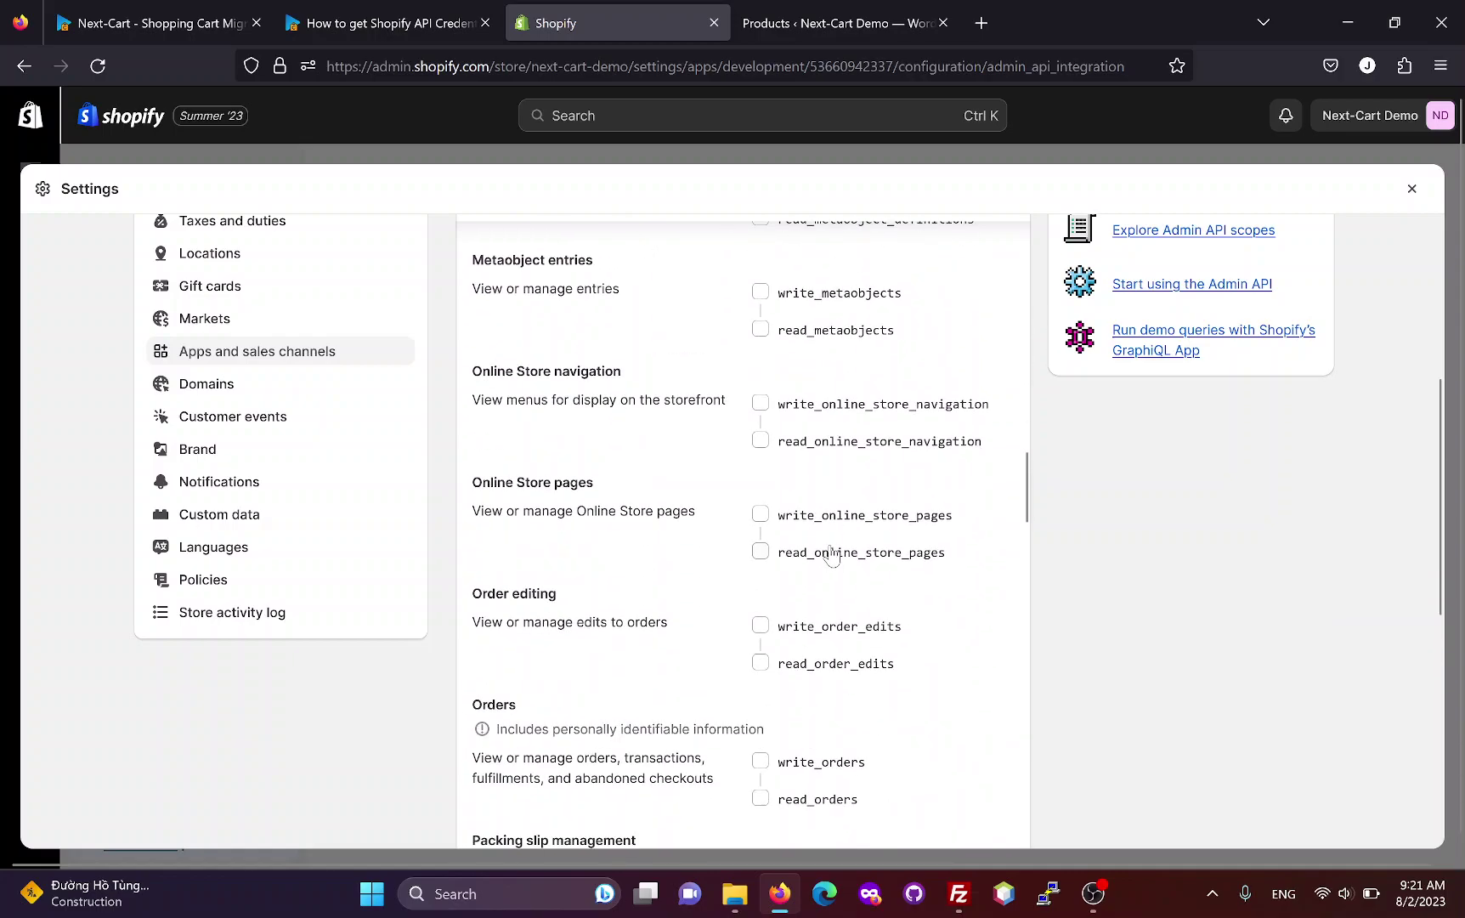
{"action": "scroll", "coordinate": [831, 554], "scroll_direction": "down", "scroll_amount": 2}
{"action": "scroll", "coordinate": [836, 551], "scroll_direction": "down", "scroll_amount": 5}
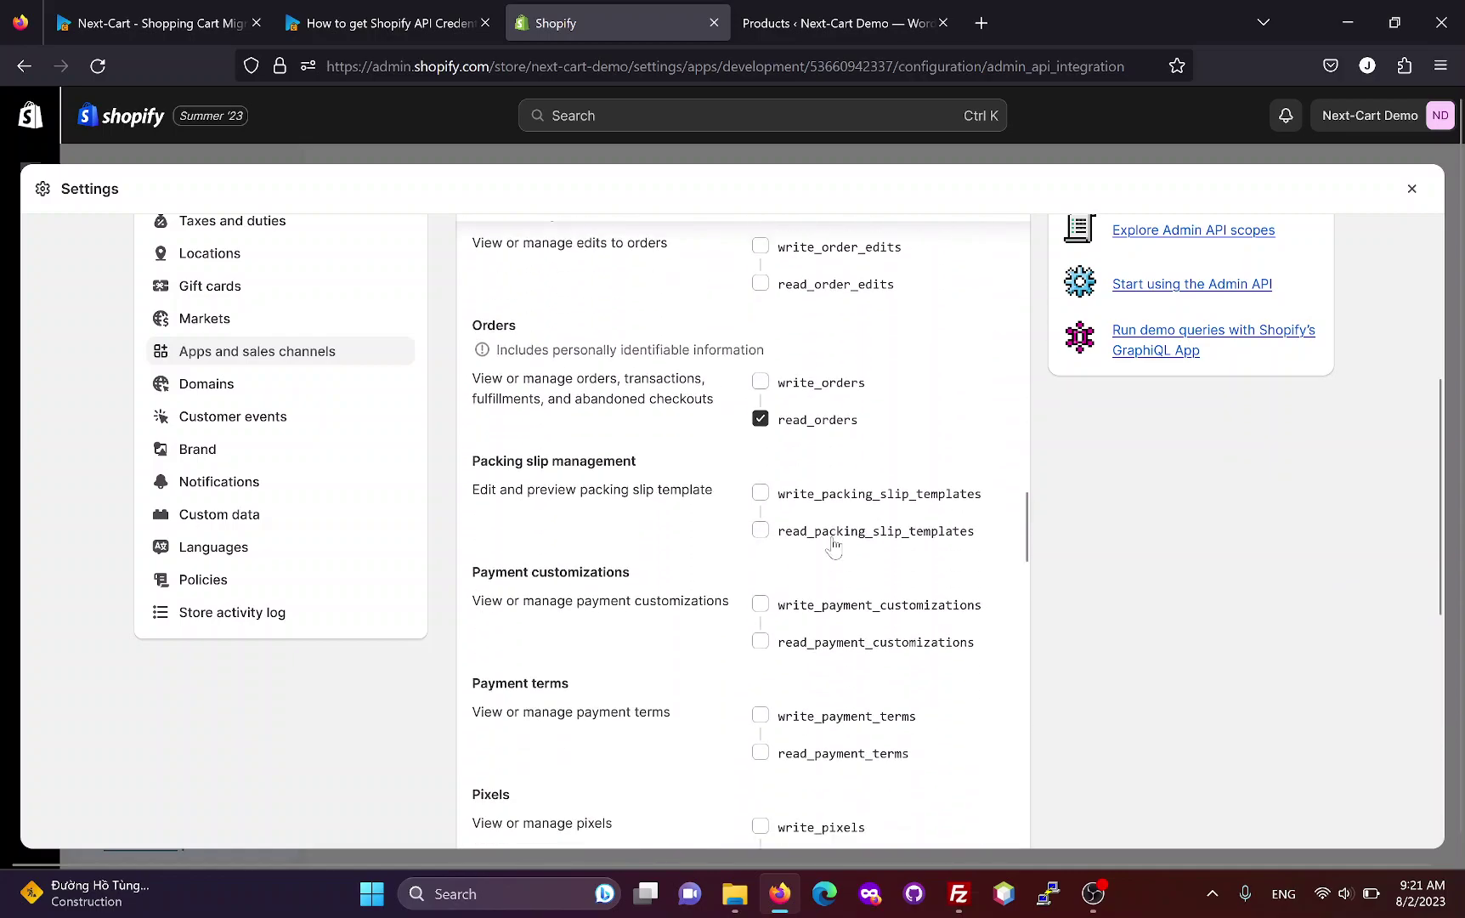
{"action": "left_click", "coordinate": [805, 694]}
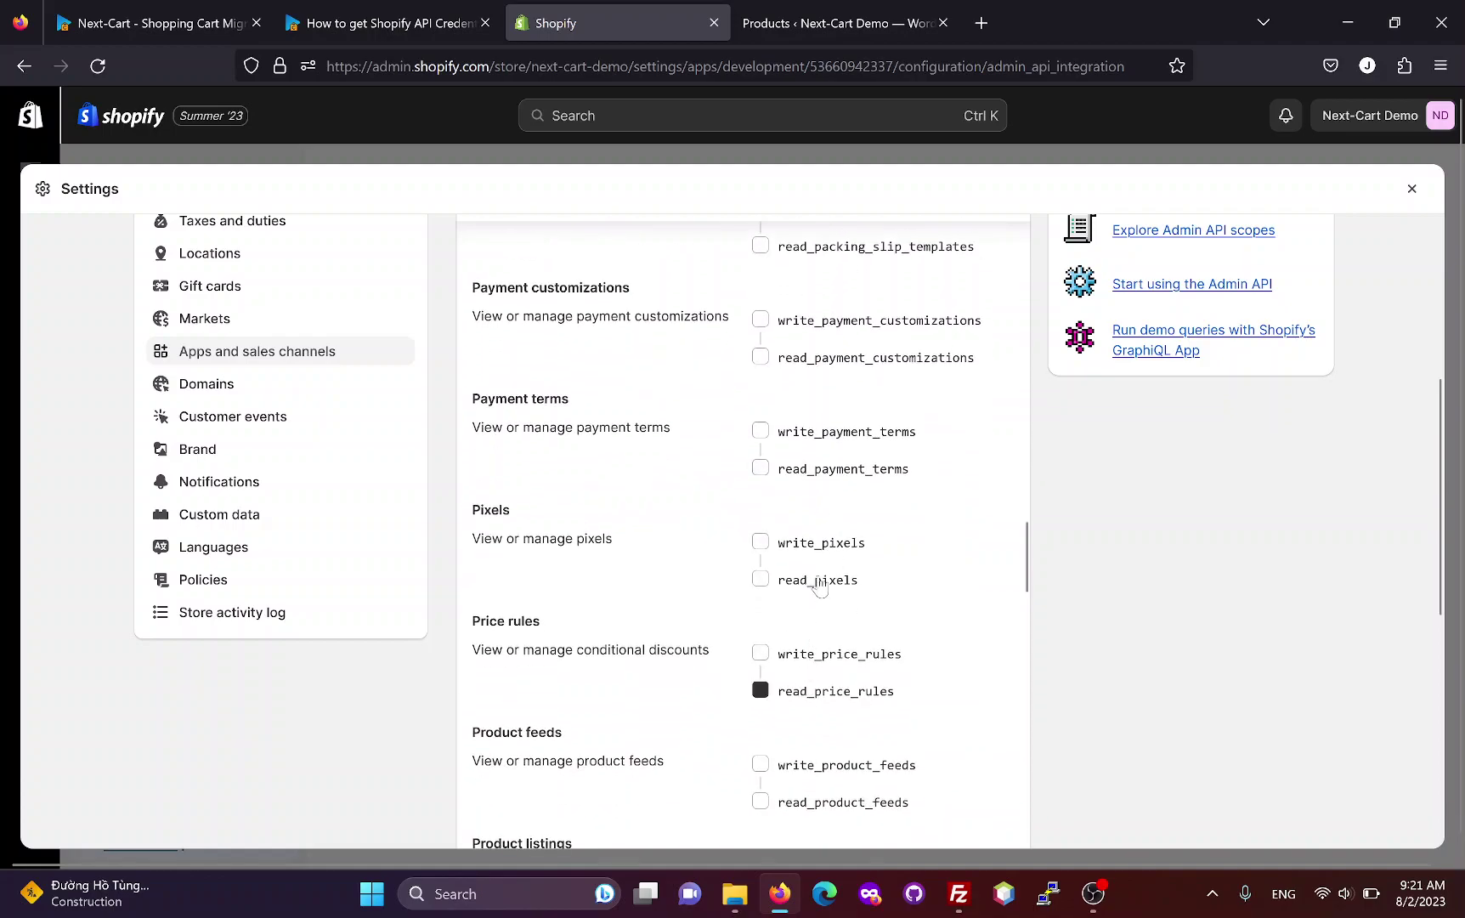
{"action": "scroll", "coordinate": [816, 637], "scroll_direction": "down", "scroll_amount": 4}
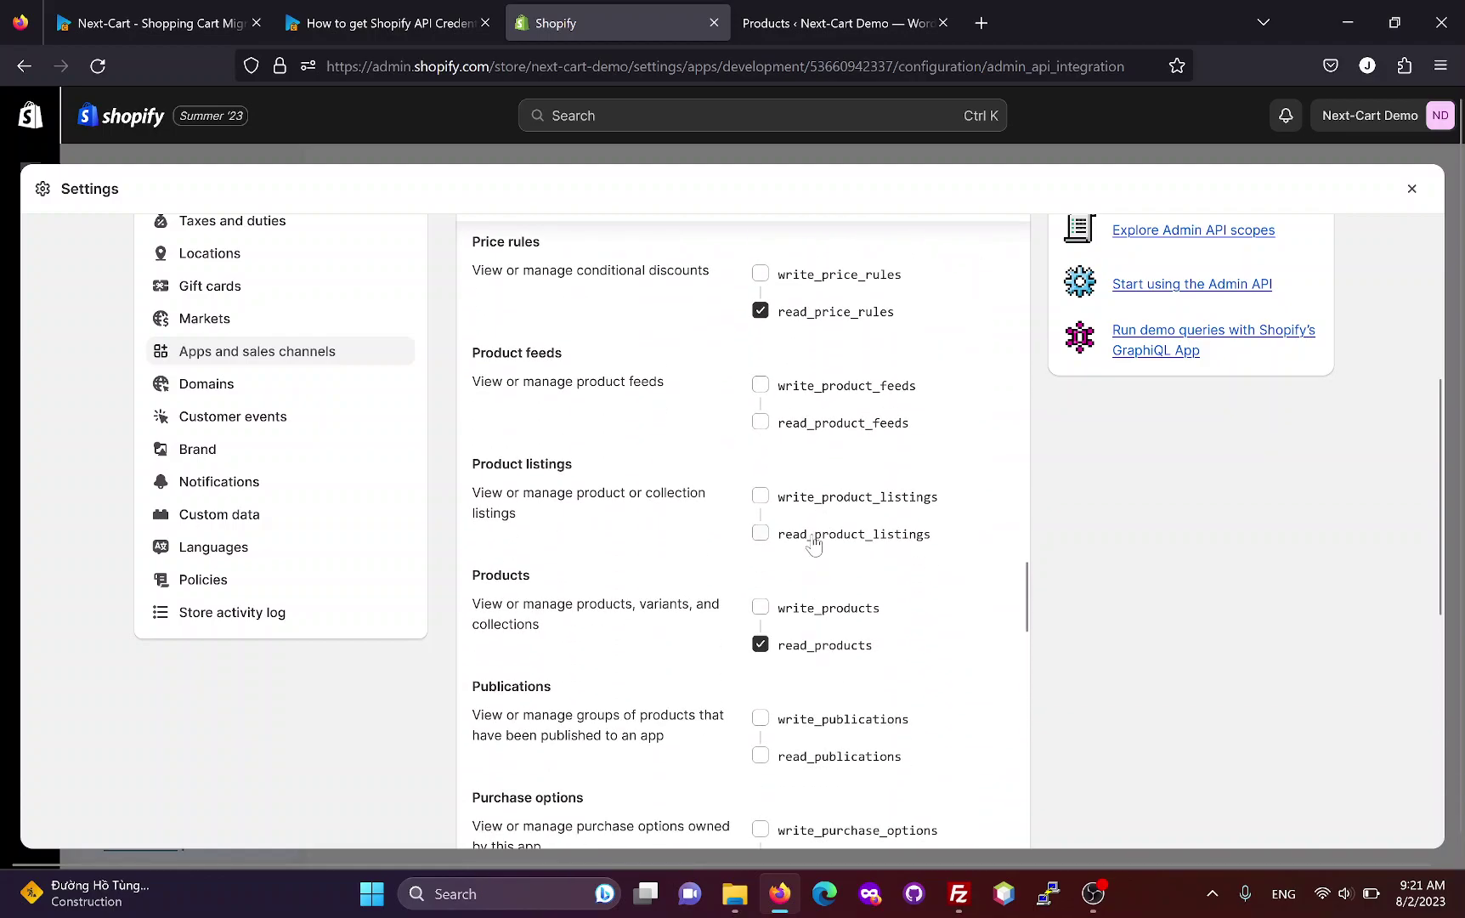
Step: Enable the read_locales scope under Shop locales for the app
{"action": "scroll", "coordinate": [816, 544], "scroll_direction": "down", "scroll_amount": 4}
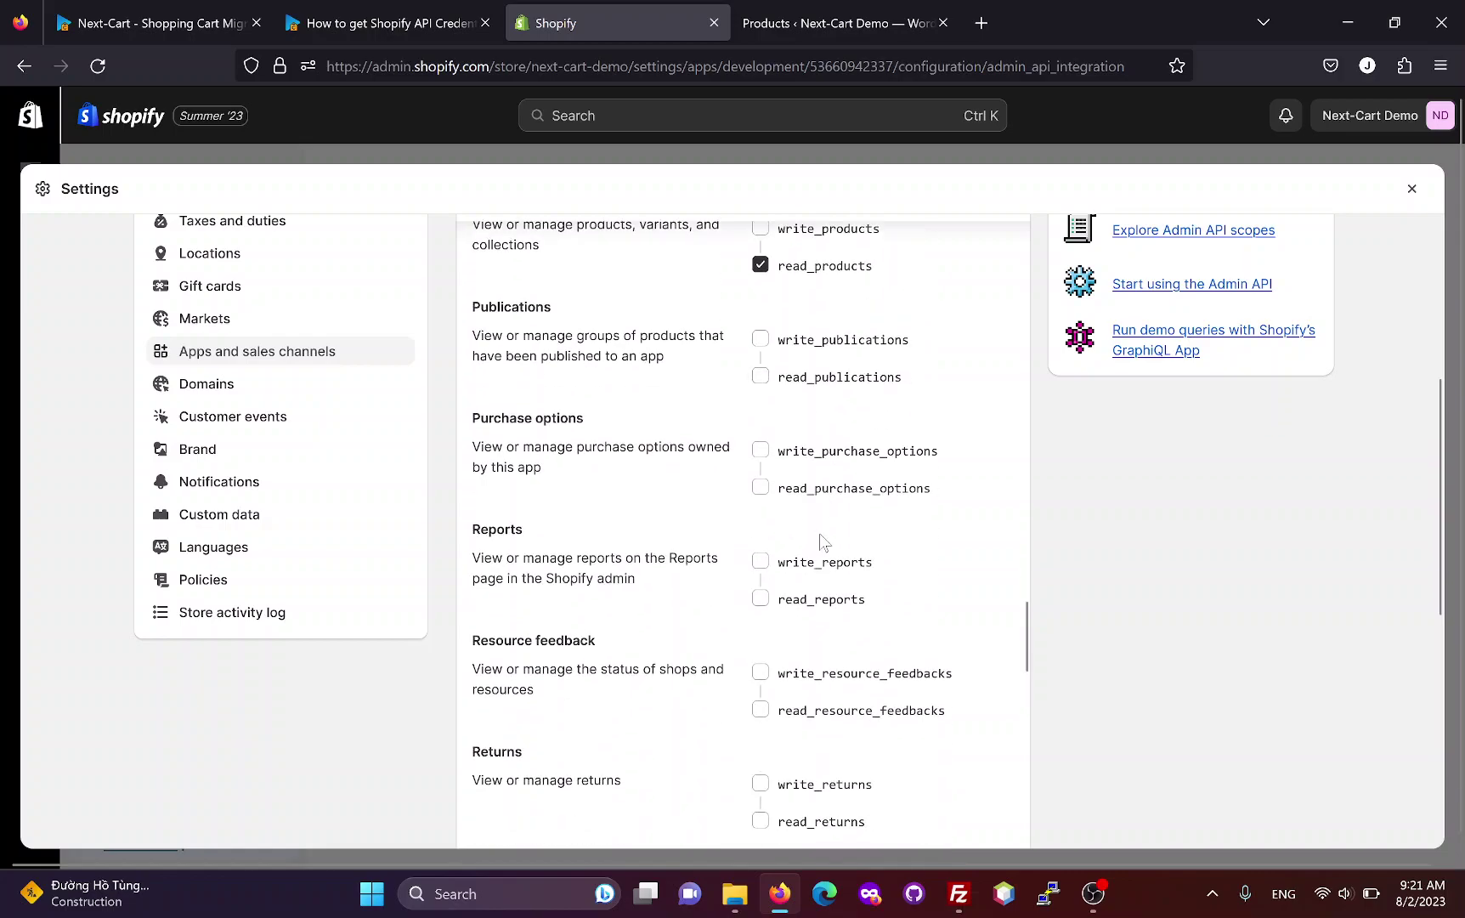
{"action": "scroll", "coordinate": [823, 542], "scroll_direction": "down", "scroll_amount": 4}
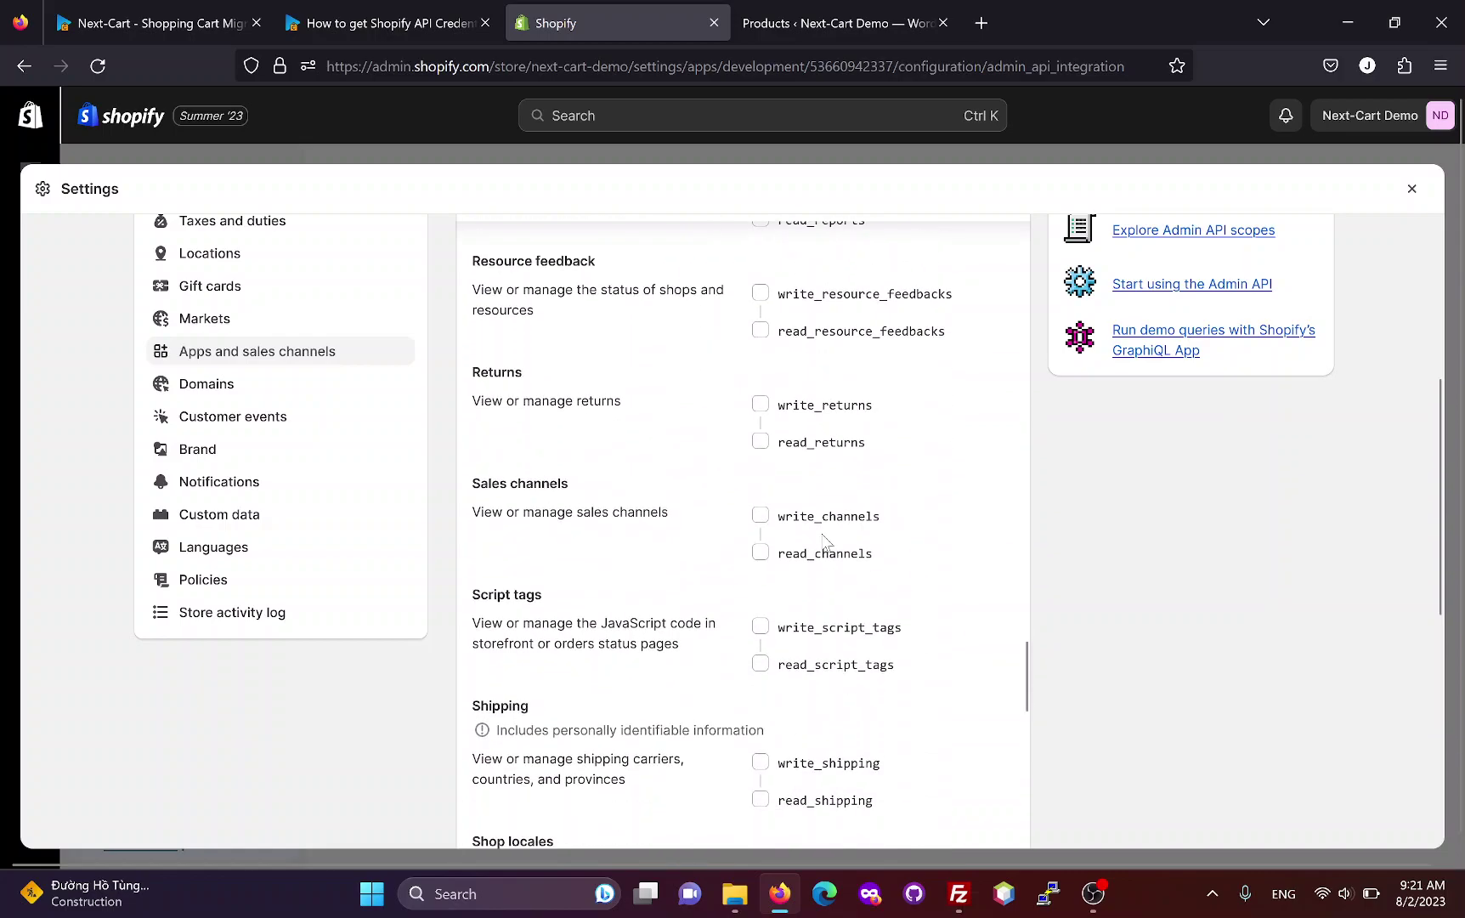
{"action": "scroll", "coordinate": [825, 541], "scroll_direction": "down", "scroll_amount": 3}
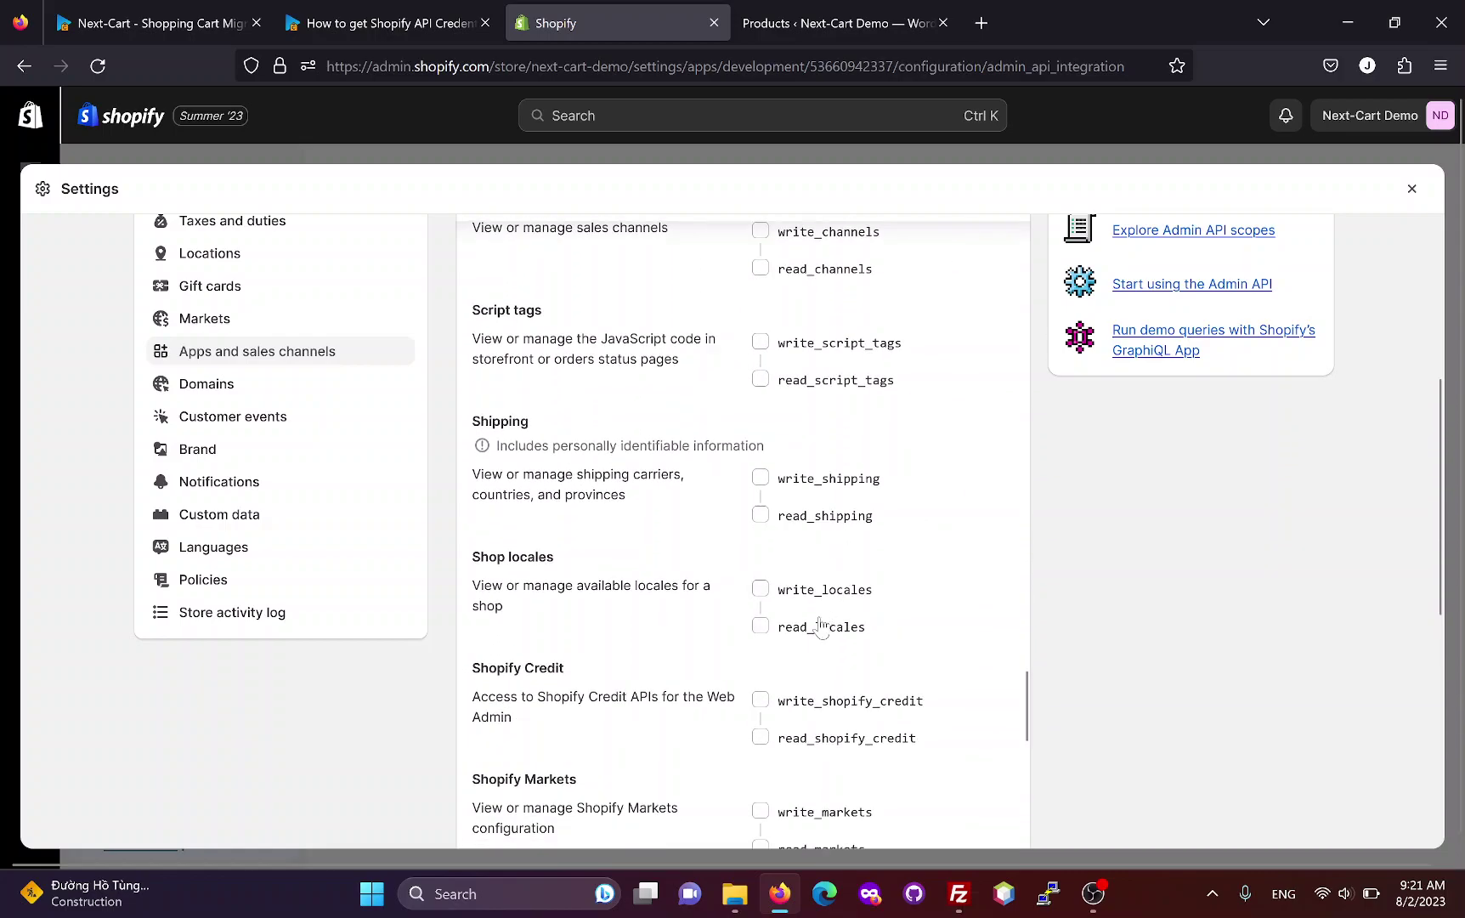
{"action": "left_click", "coordinate": [820, 629]}
Step: Enable the read_content, read_themes and read_translations scopes for the app
{"action": "scroll", "coordinate": [829, 595], "scroll_direction": "down", "scroll_amount": 3}
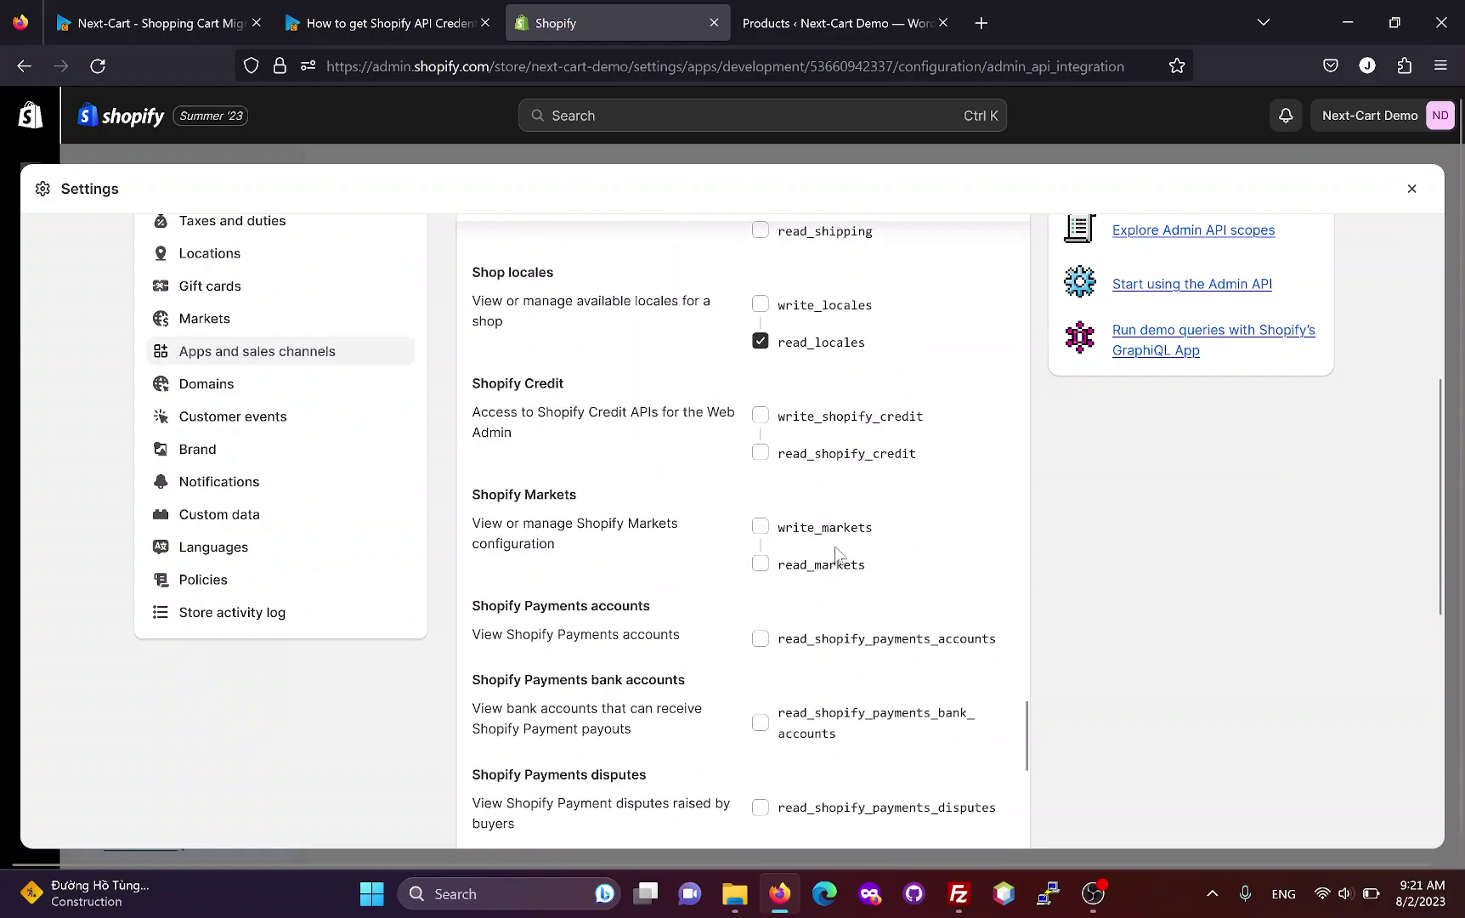
{"action": "scroll", "coordinate": [837, 554], "scroll_direction": "down", "scroll_amount": 3}
{"action": "scroll", "coordinate": [839, 554], "scroll_direction": "down", "scroll_amount": 1}
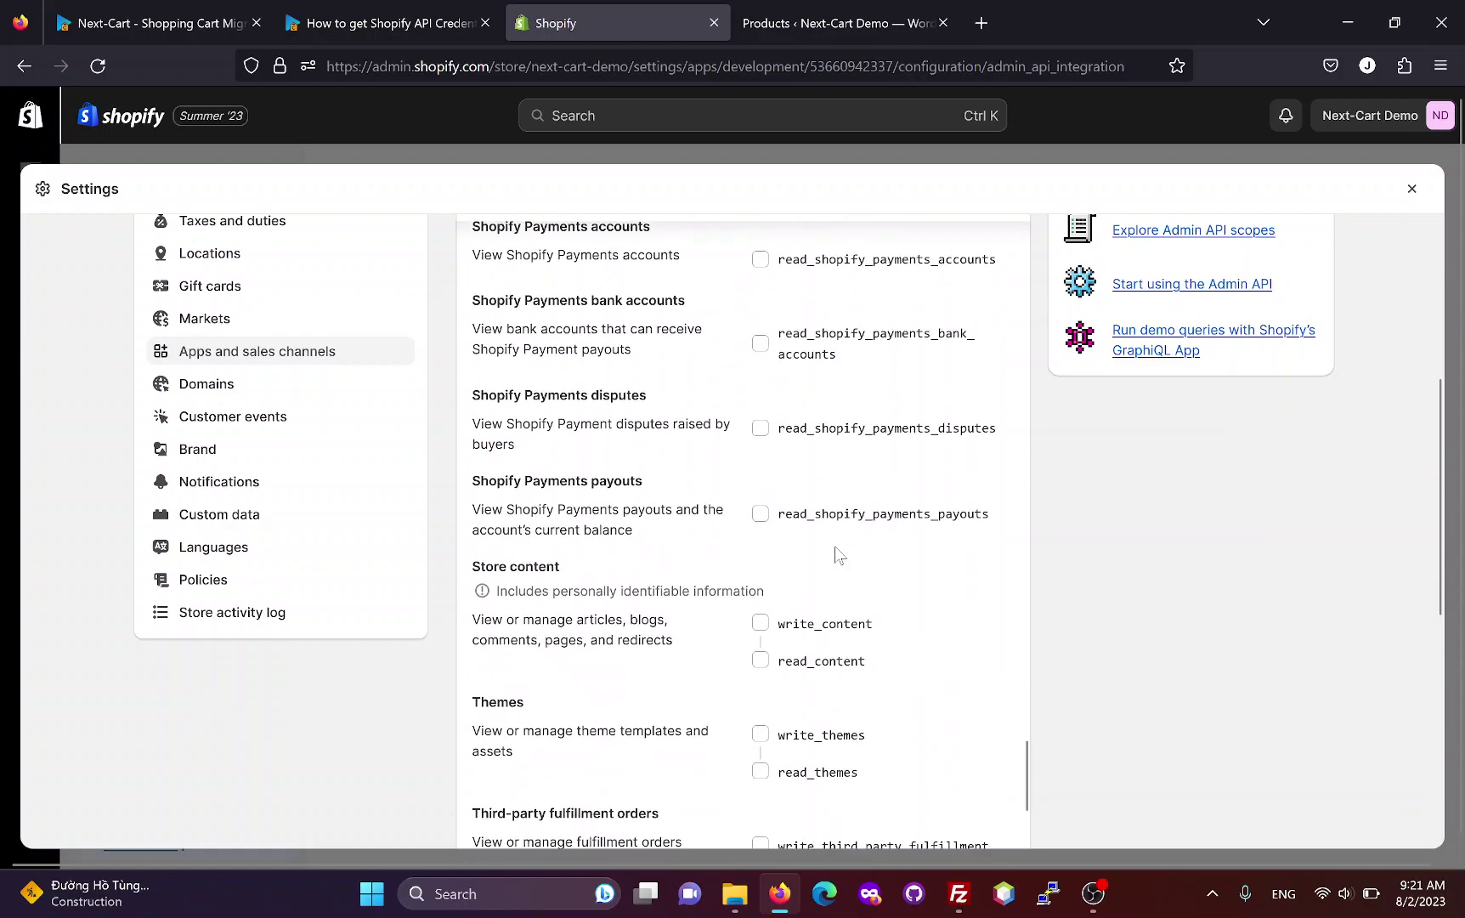
{"action": "left_click", "coordinate": [814, 668]}
{"action": "scroll", "coordinate": [816, 629], "scroll_direction": "down", "scroll_amount": 2}
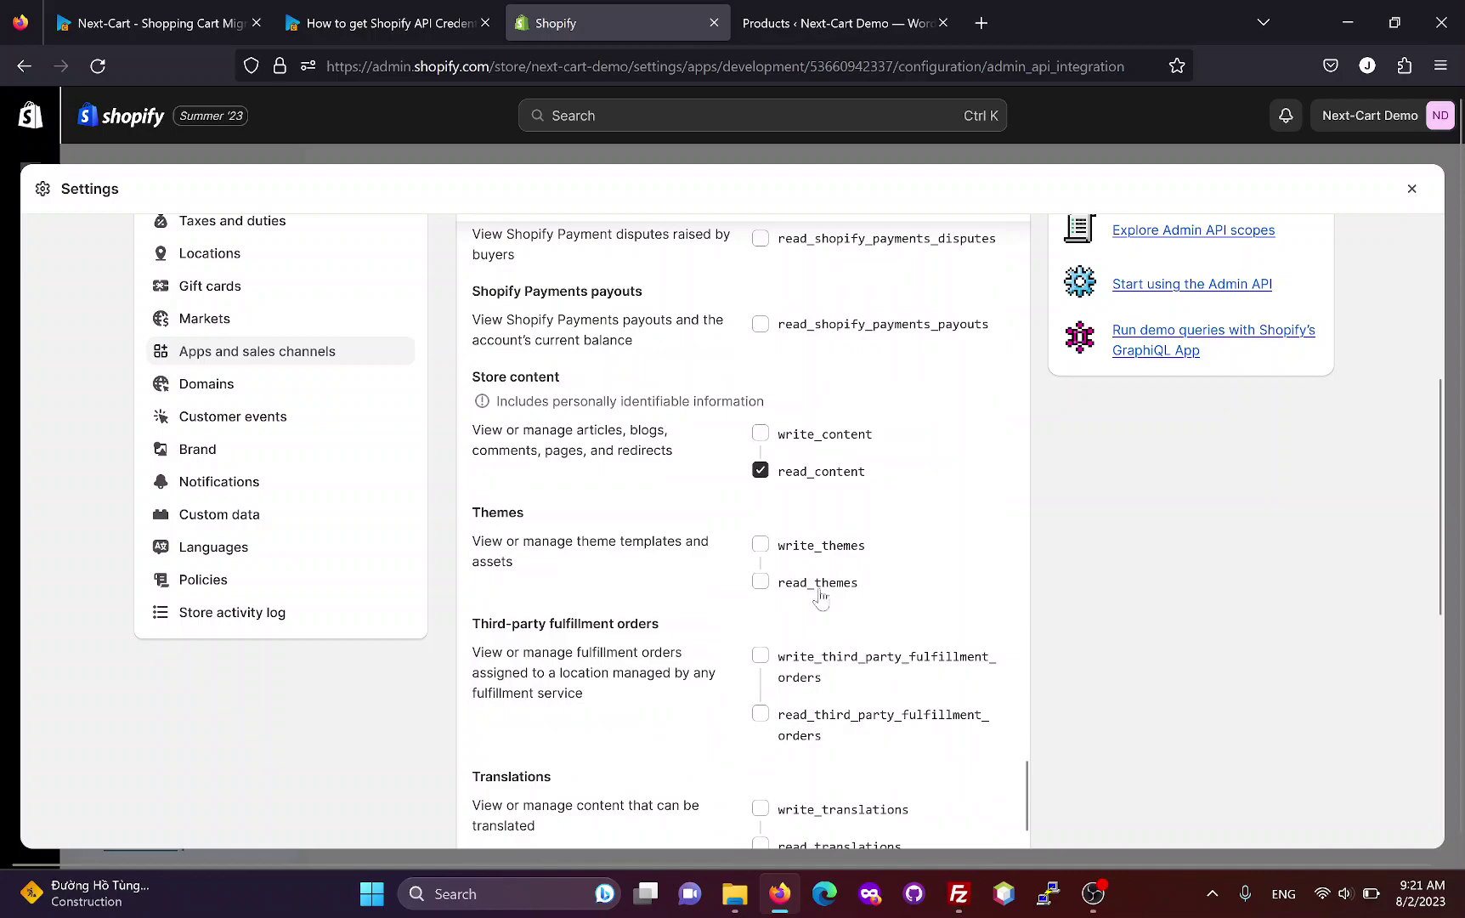
{"action": "left_click", "coordinate": [818, 586]}
{"action": "scroll", "coordinate": [821, 603], "scroll_direction": "down", "scroll_amount": 2}
{"action": "left_click", "coordinate": [808, 659]}
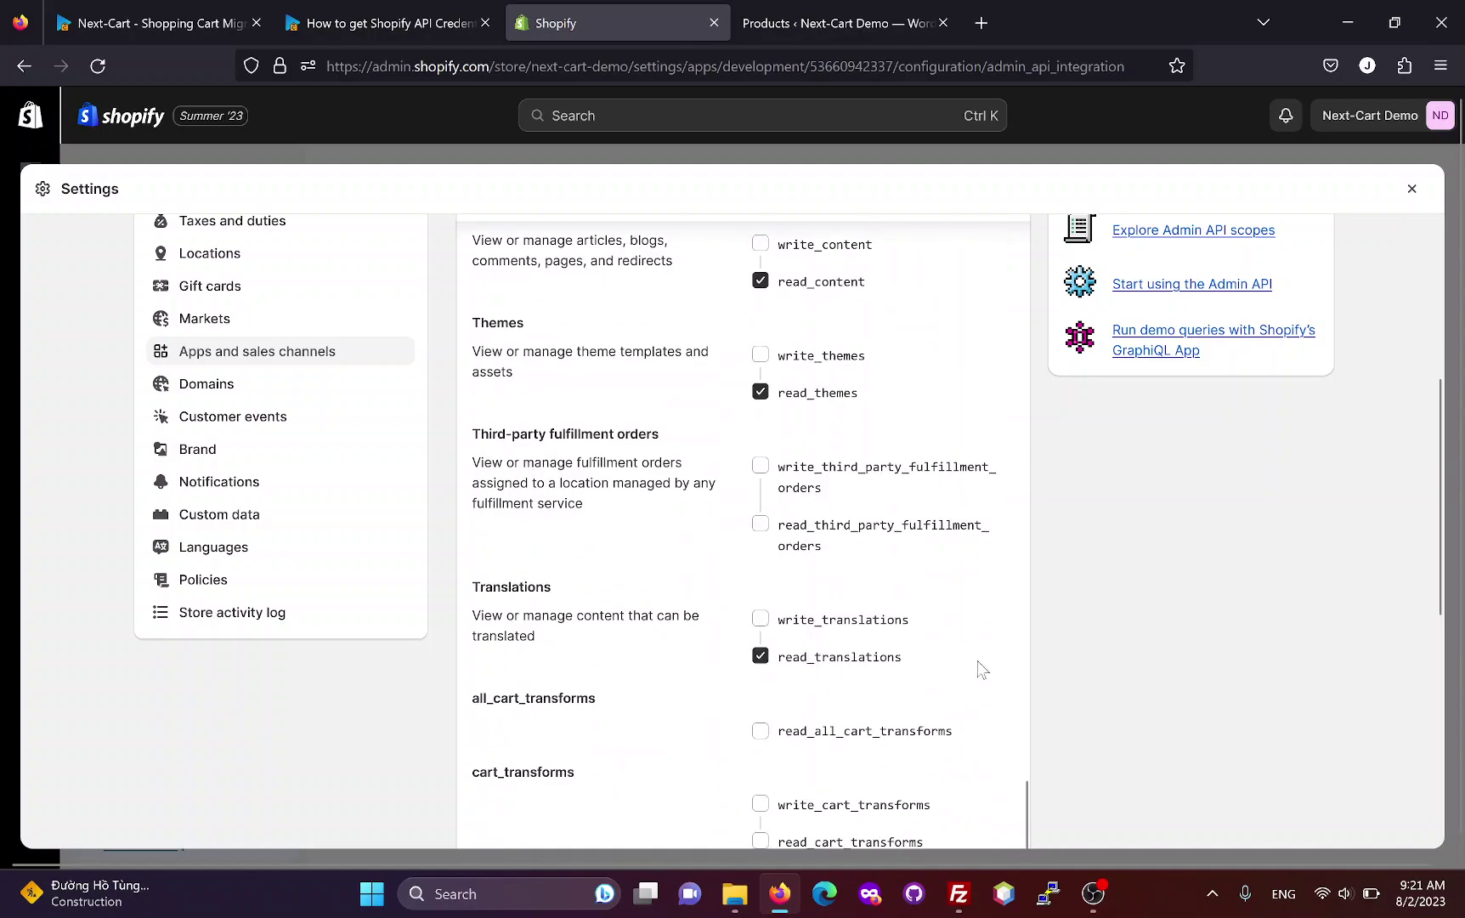
Step: Save the selected Admin API access scopes and install the New Migration app on the store
{"action": "scroll", "coordinate": [1076, 629], "scroll_direction": "up", "scroll_amount": 4}
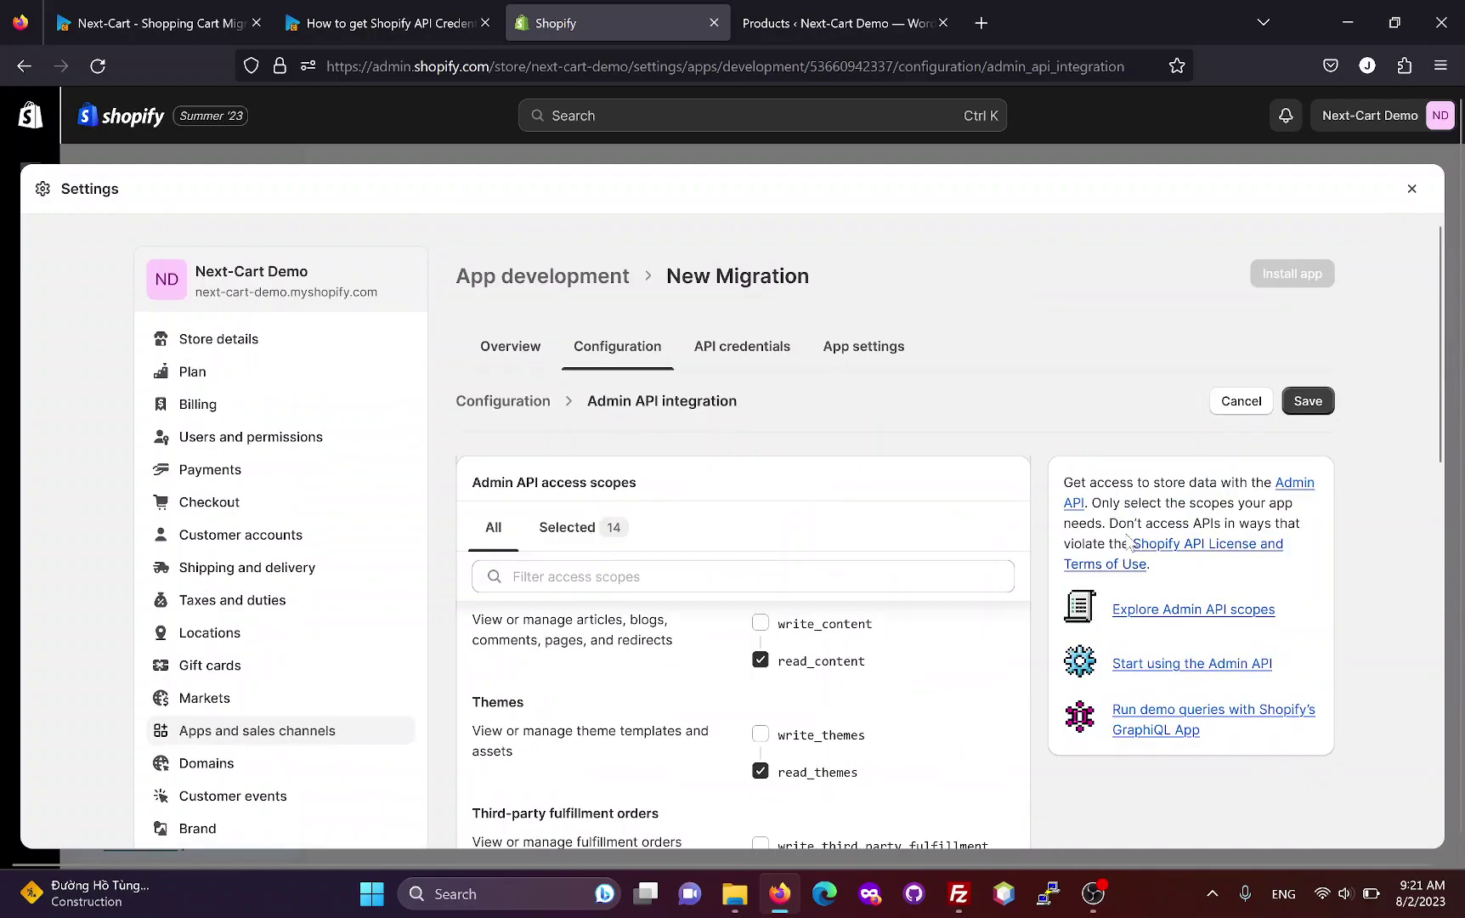
{"action": "left_click", "coordinate": [1315, 403]}
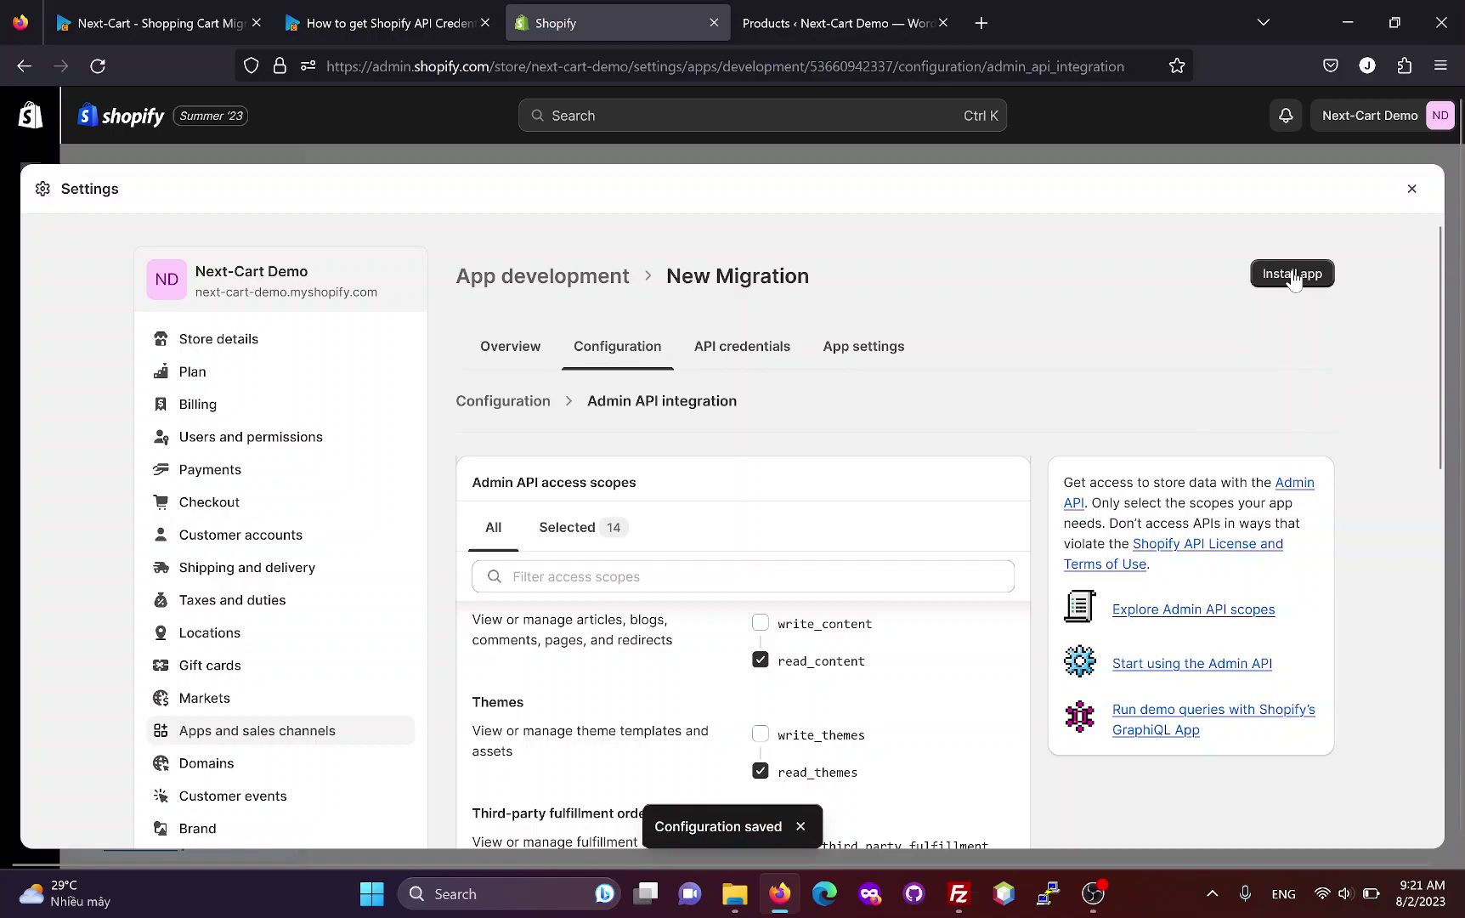
{"action": "left_click", "coordinate": [1293, 273]}
{"action": "left_click", "coordinate": [1001, 582]}
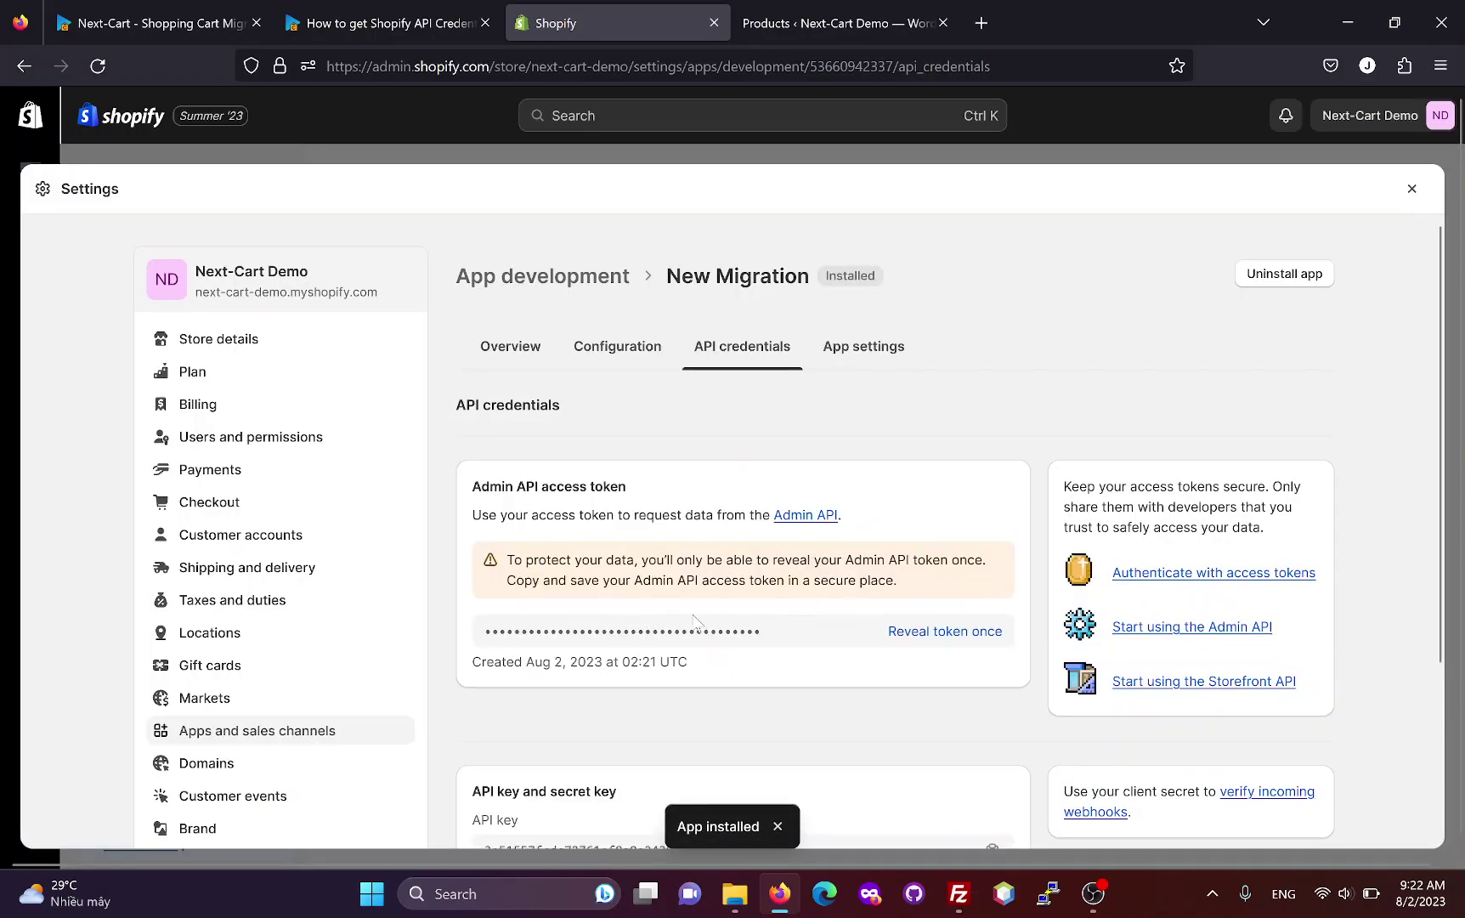
Step: Reveal and copy the Admin API access token, and paste it as the source cart's Access Token in Next-Cart
{"action": "left_click", "coordinate": [960, 634]}
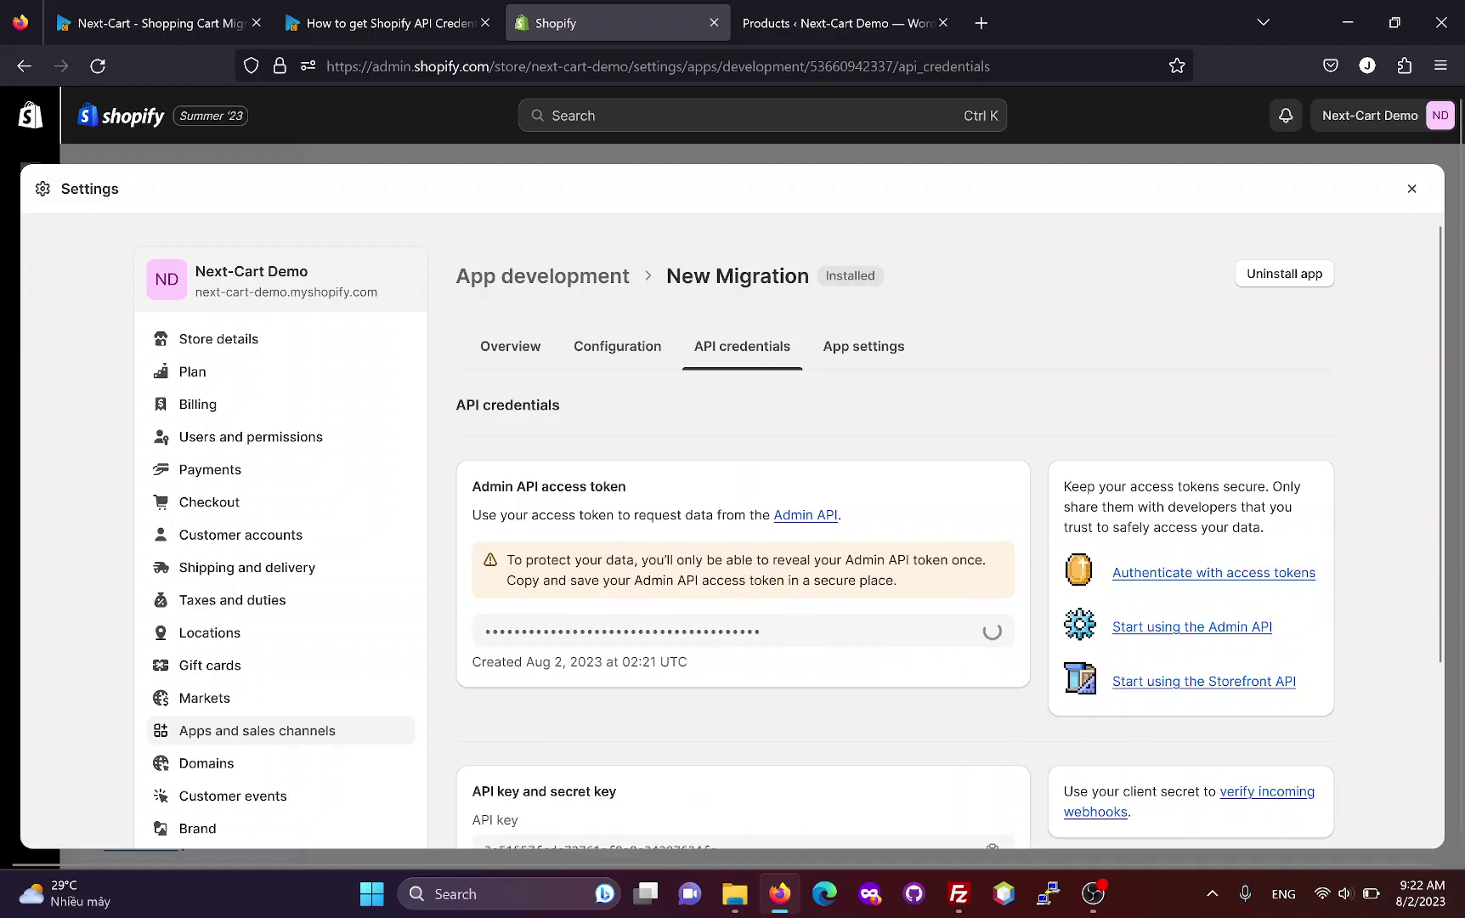
{"action": "left_click", "coordinate": [992, 632]}
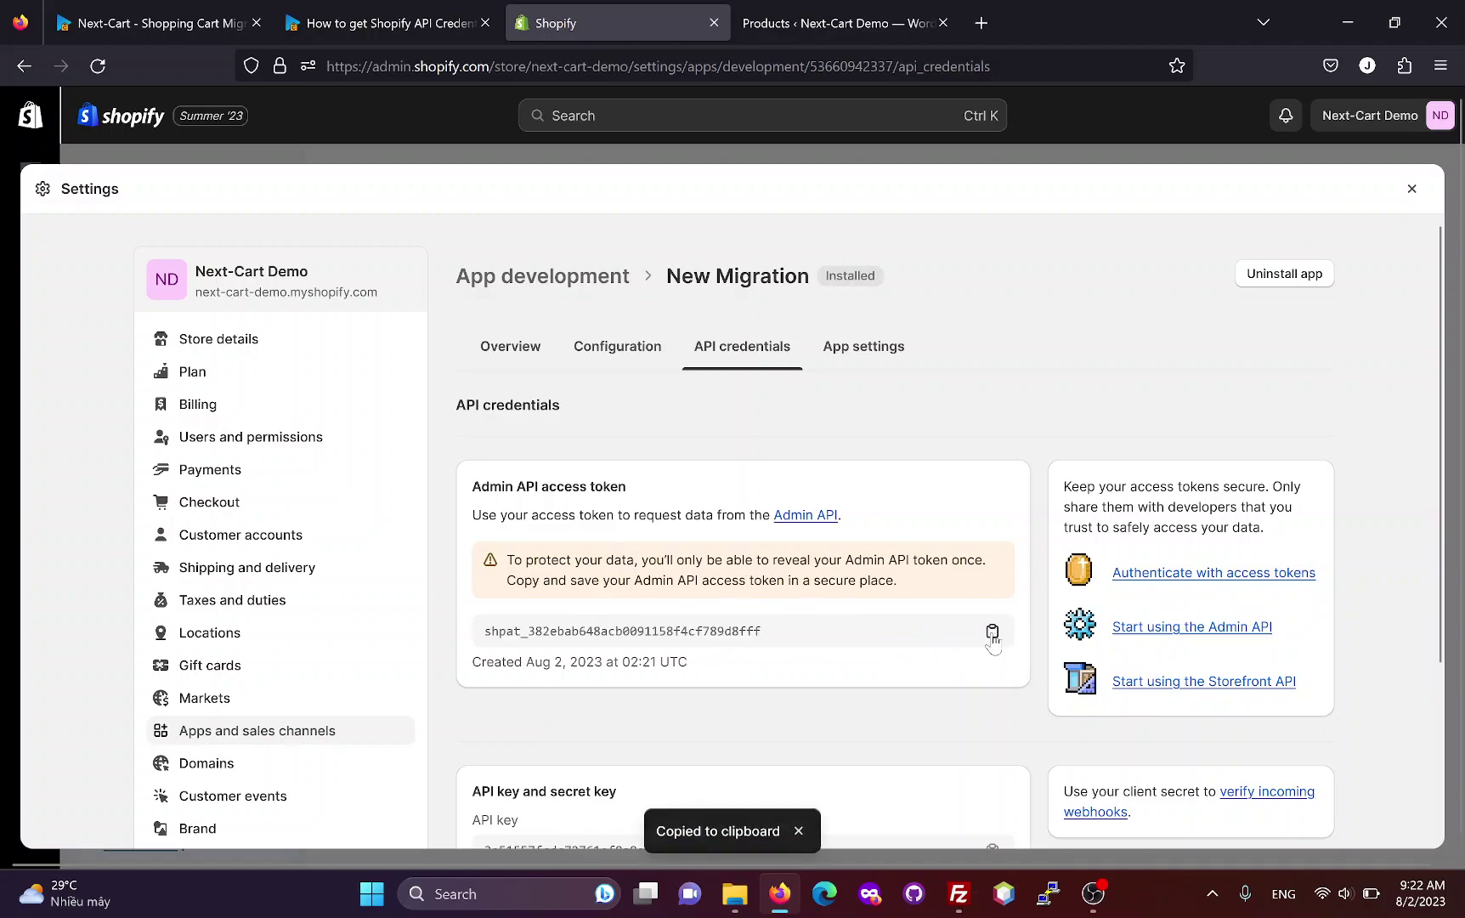
{"action": "left_click", "coordinate": [170, 23]}
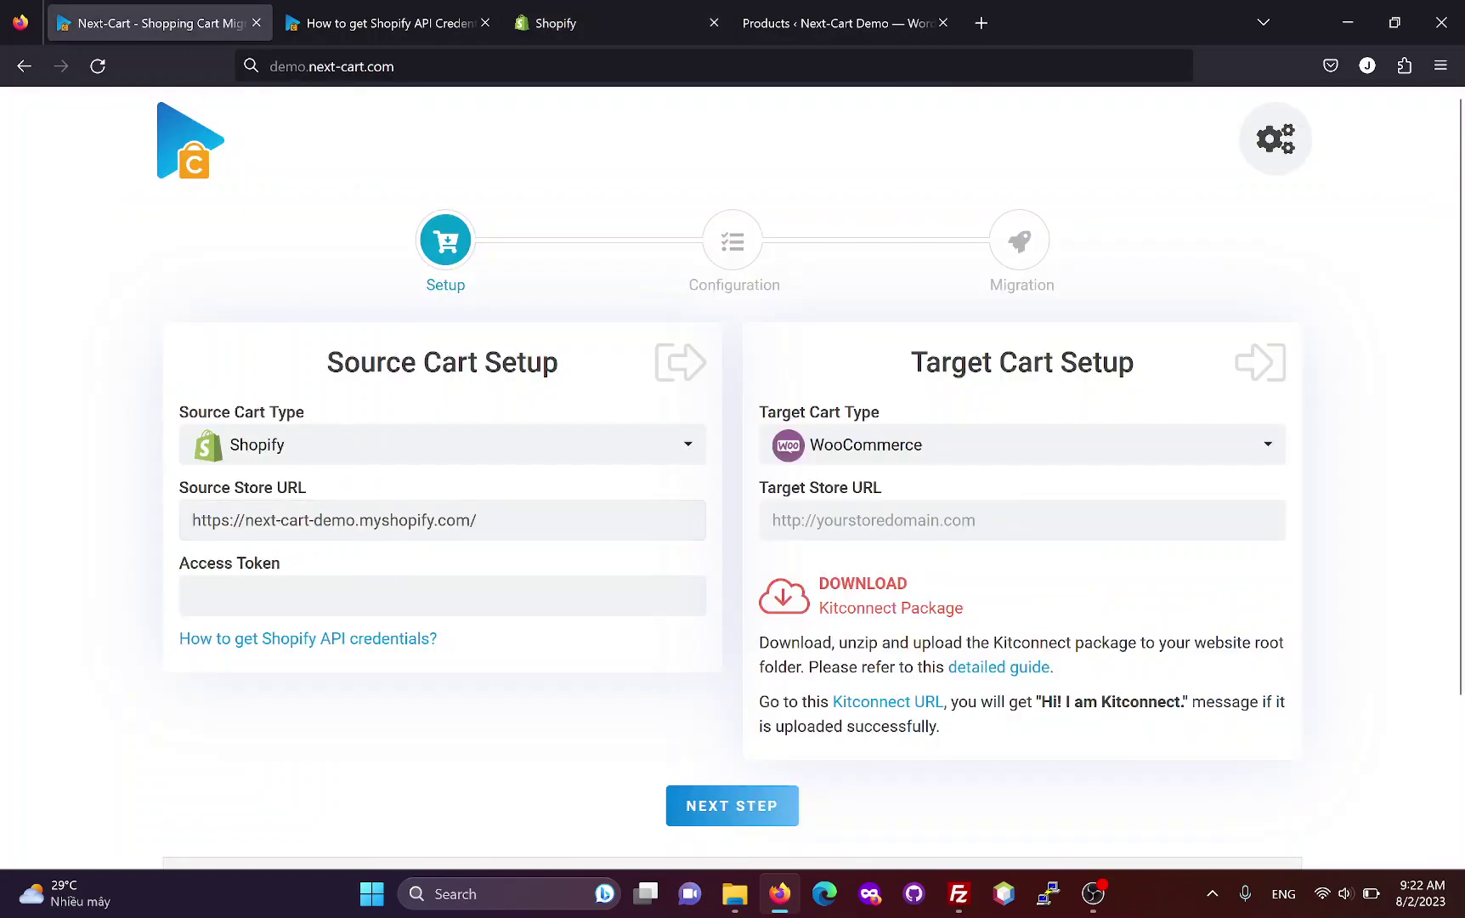
{"action": "left_click", "coordinate": [442, 595]}
{"action": "key", "text": "ctrl+v"}
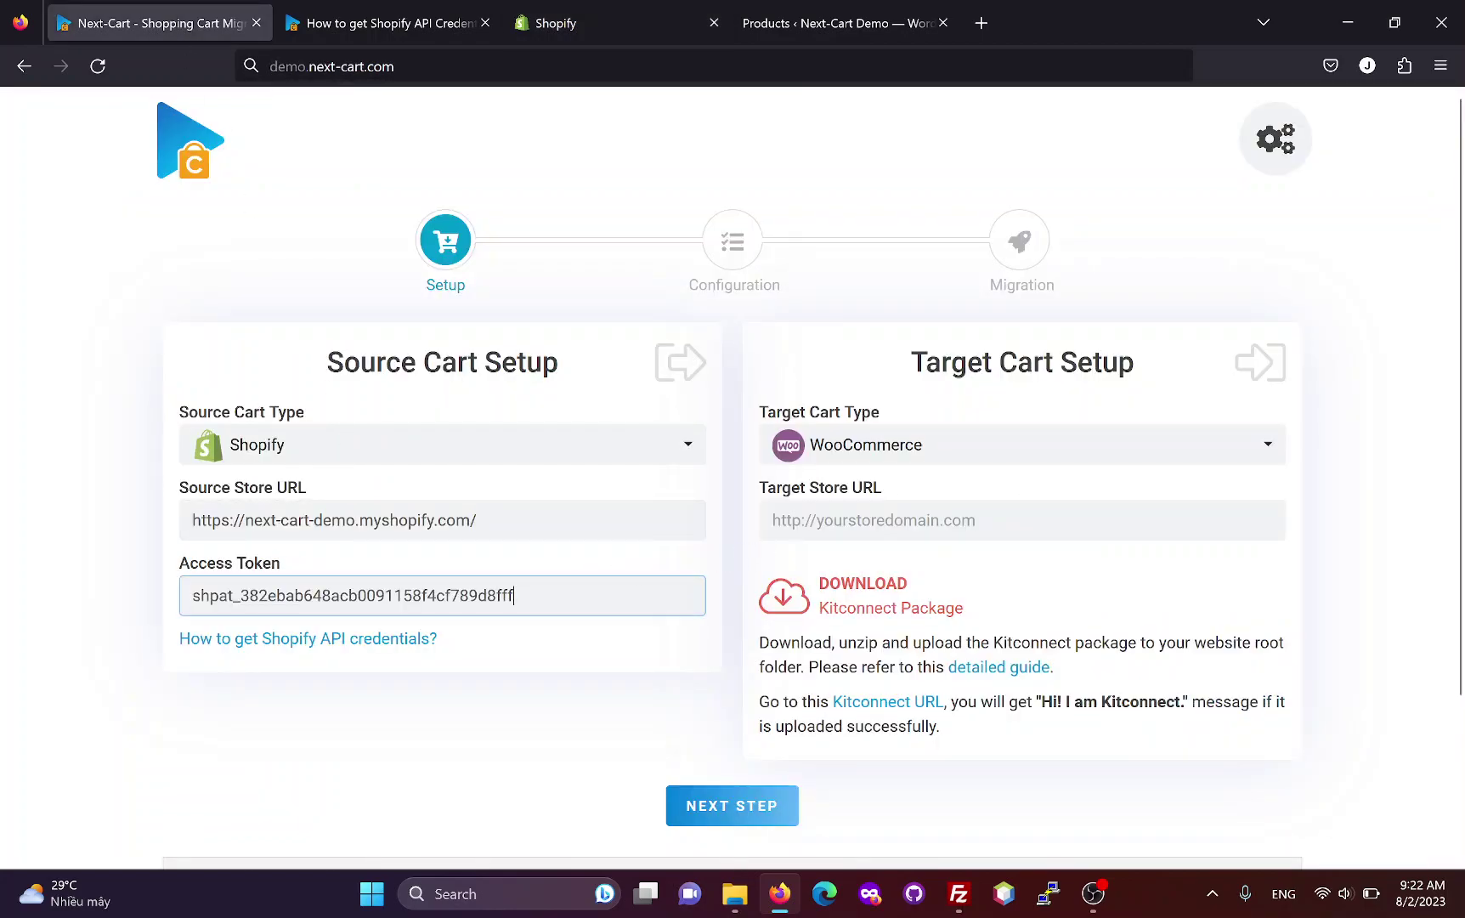
{"action": "left_click", "coordinate": [1019, 520]}
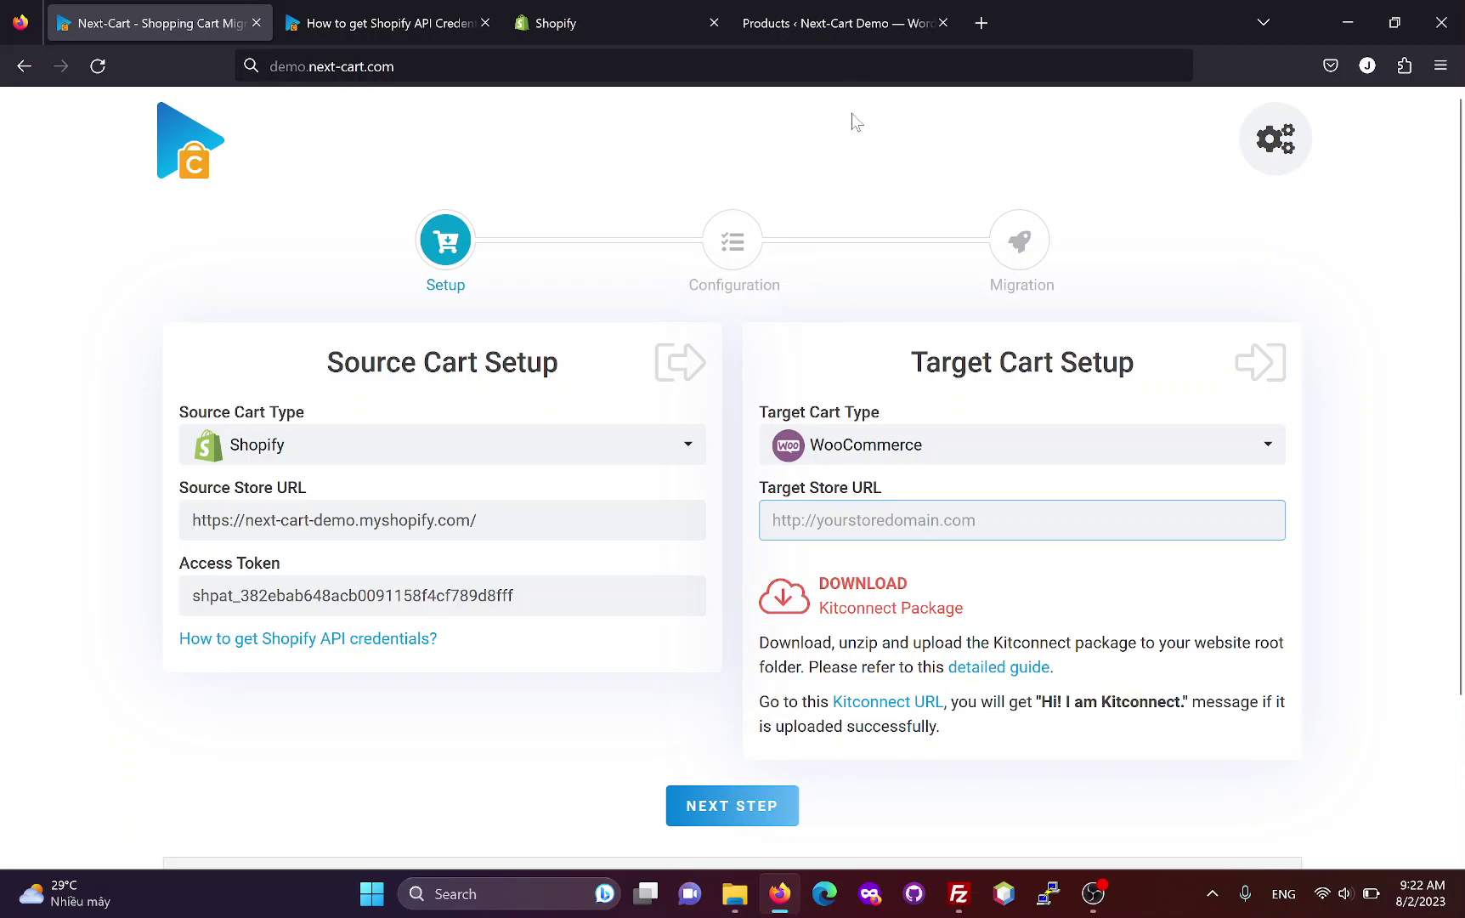
{"action": "left_click", "coordinate": [850, 23]}
{"action": "mouse_move", "coordinate": [100, 103]}
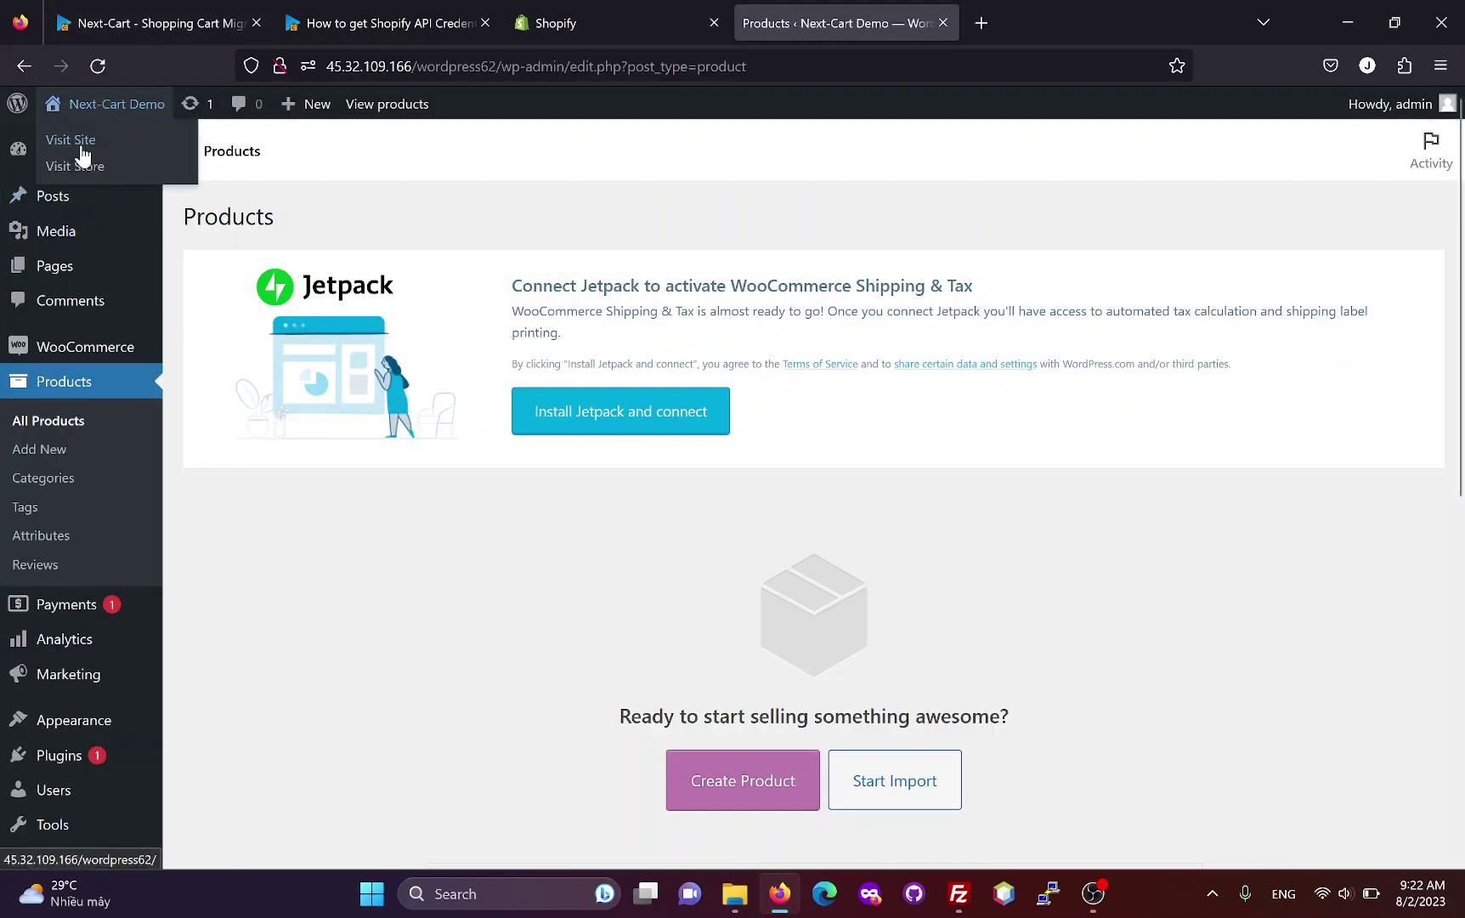
{"action": "middle_click", "coordinate": [82, 143]}
{"action": "left_click", "coordinate": [1054, 18]}
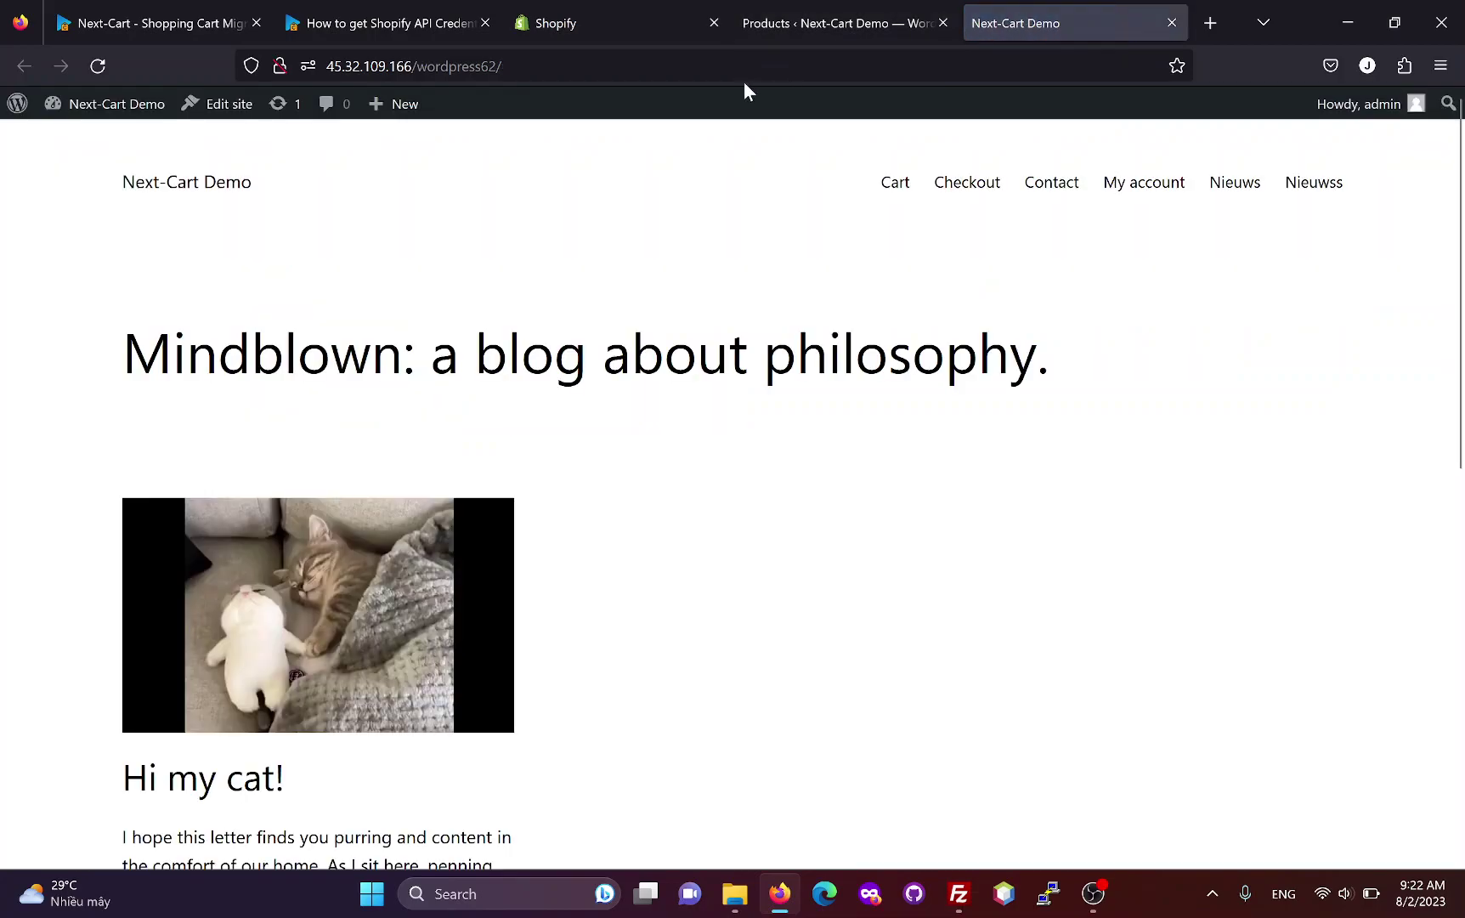
{"action": "left_click", "coordinate": [745, 75]}
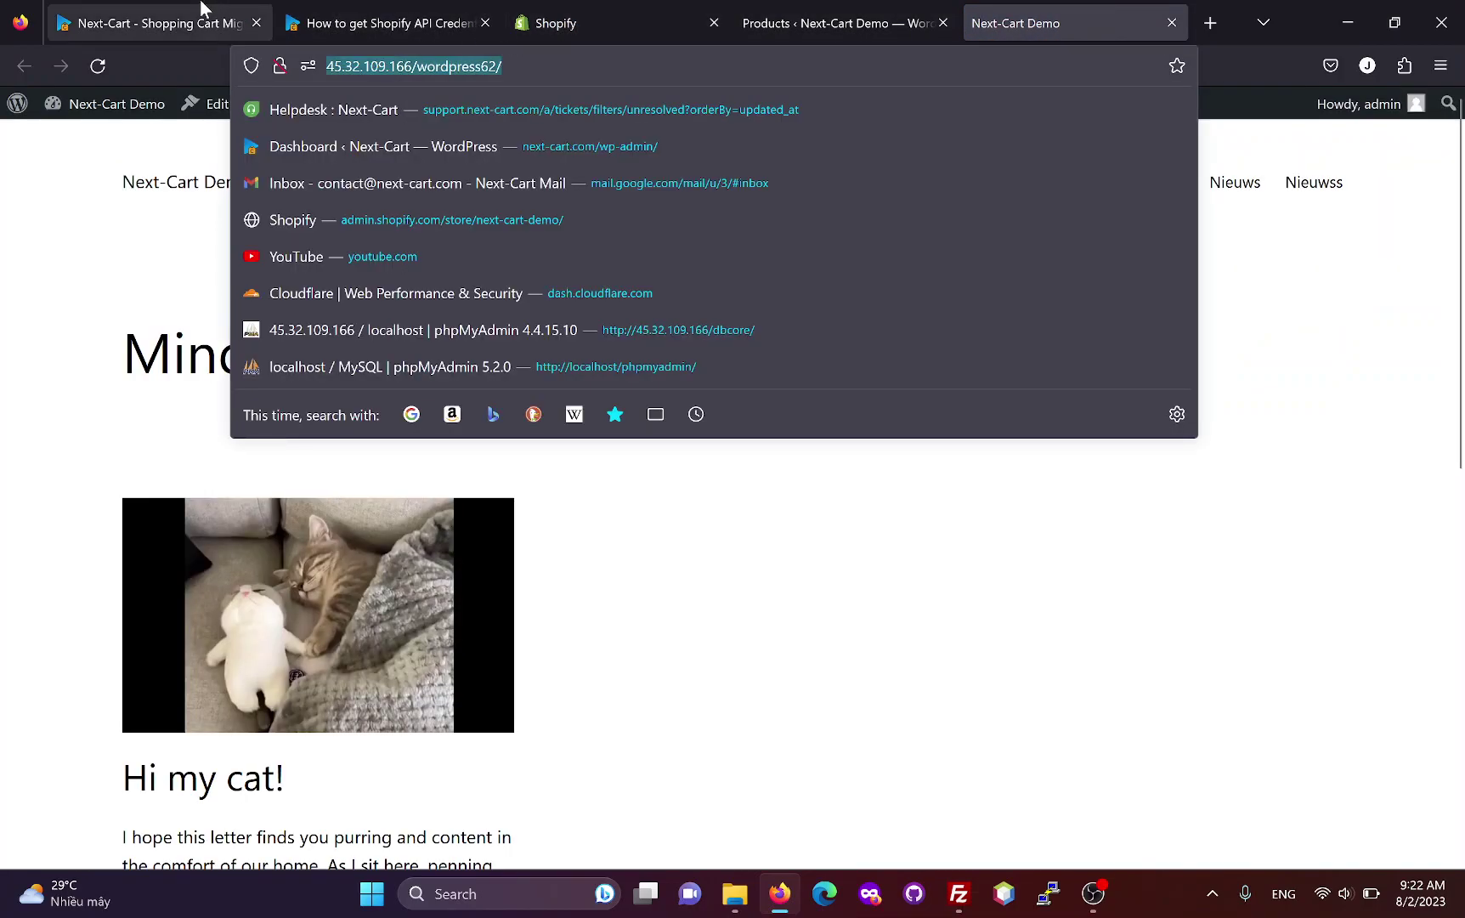
{"action": "left_click", "coordinate": [229, 20]}
{"action": "key", "text": "ctrl+v"}
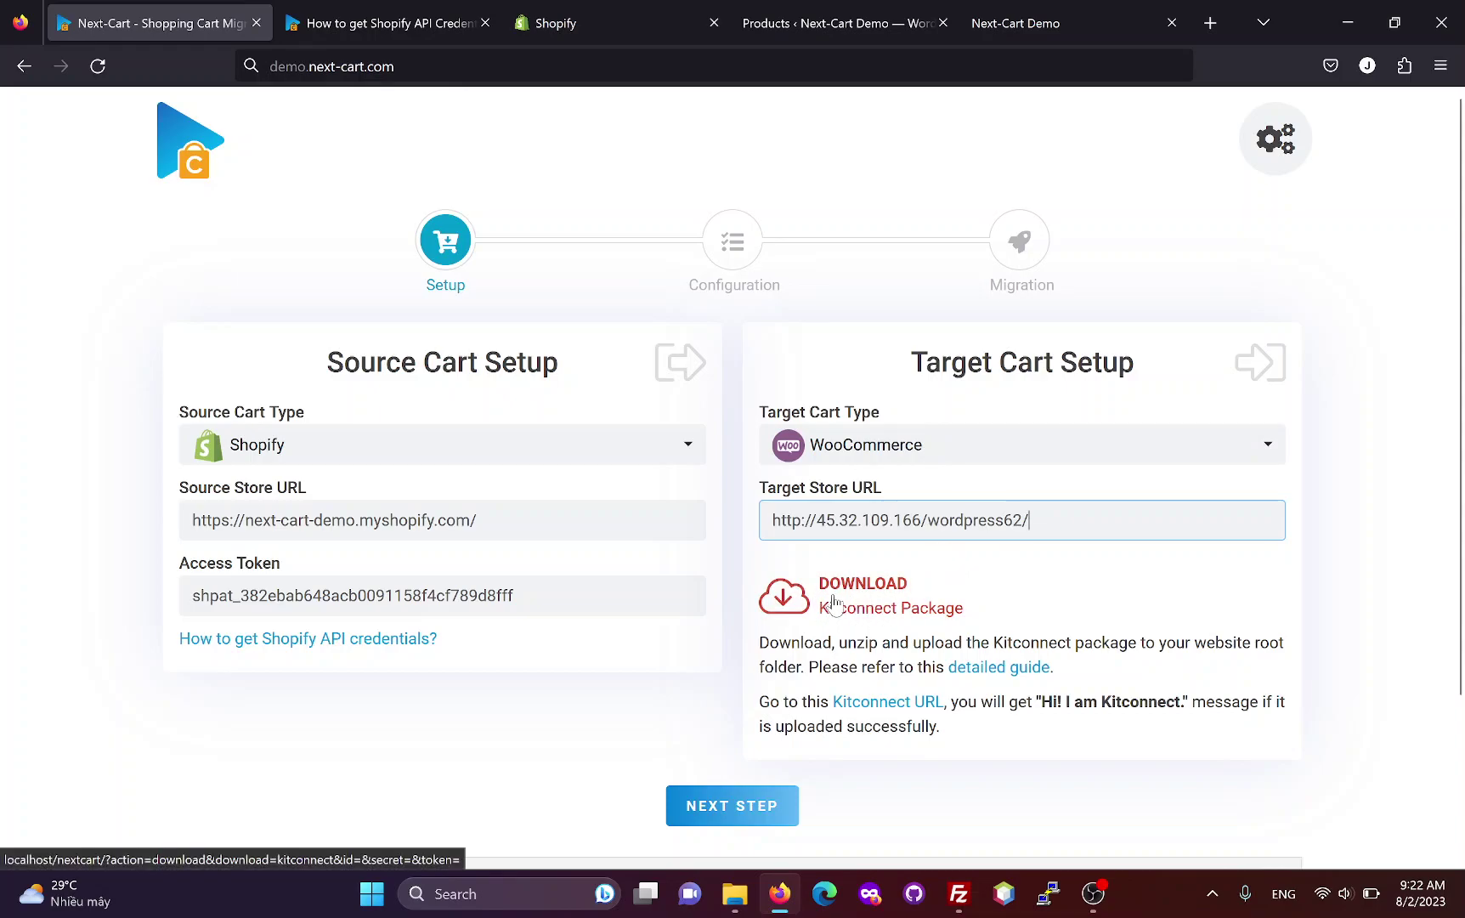
Step: Extract the kitconnect zip archive in the Downloads folder using File Explorer and look inside the extracted kitconnect_d5a04917 folder
{"action": "left_click", "coordinate": [736, 898]}
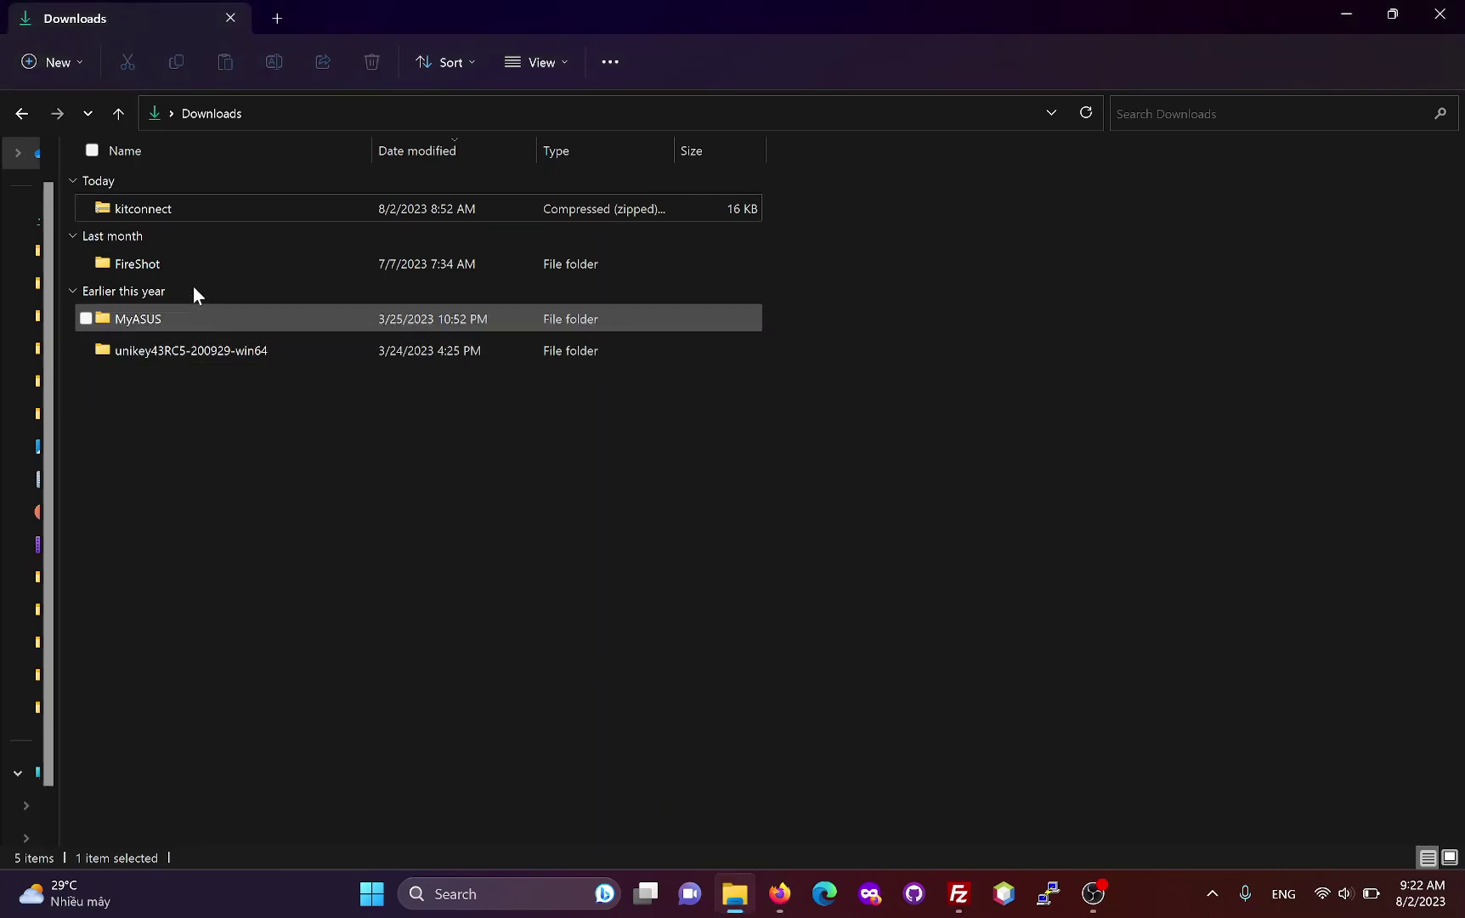
{"action": "right_click", "coordinate": [136, 204]}
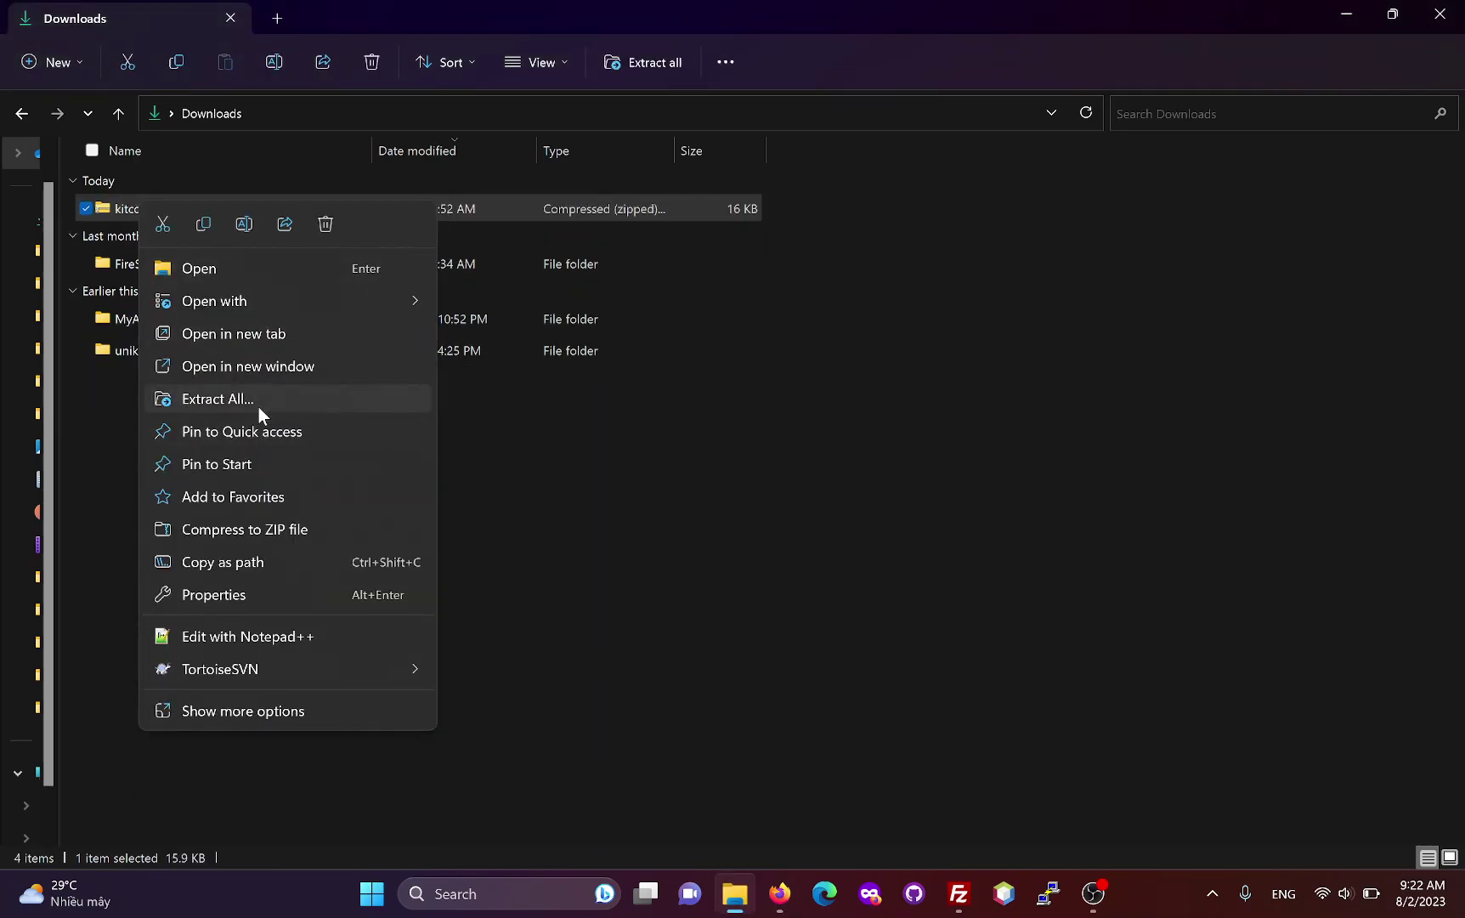
{"action": "left_click", "coordinate": [258, 403]}
{"action": "left_click", "coordinate": [906, 651]}
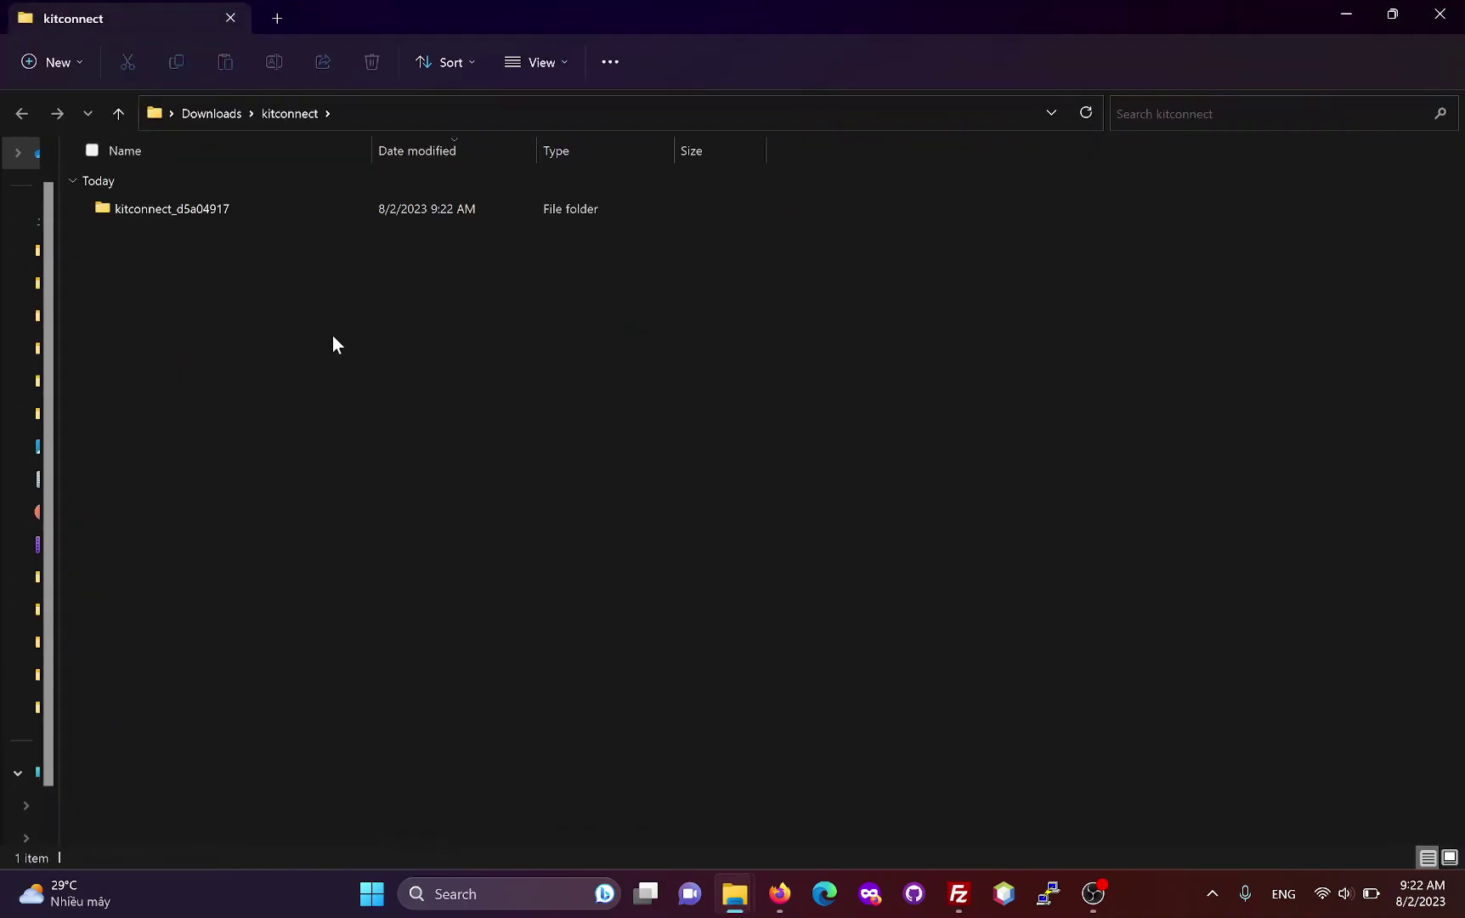
{"action": "double_click", "coordinate": [174, 209]}
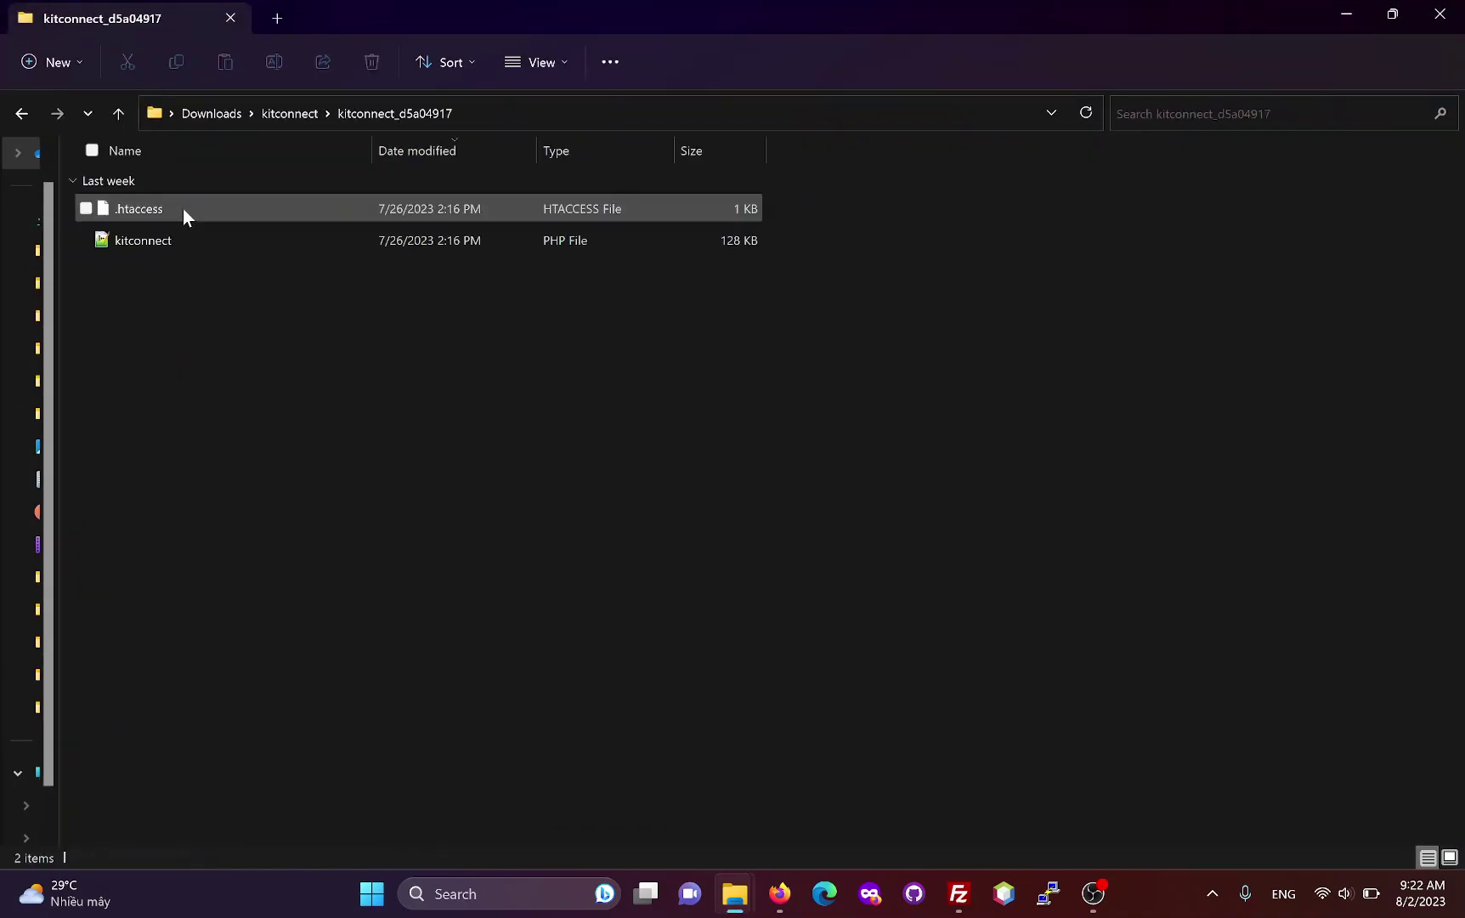
{"action": "left_click", "coordinate": [276, 112]}
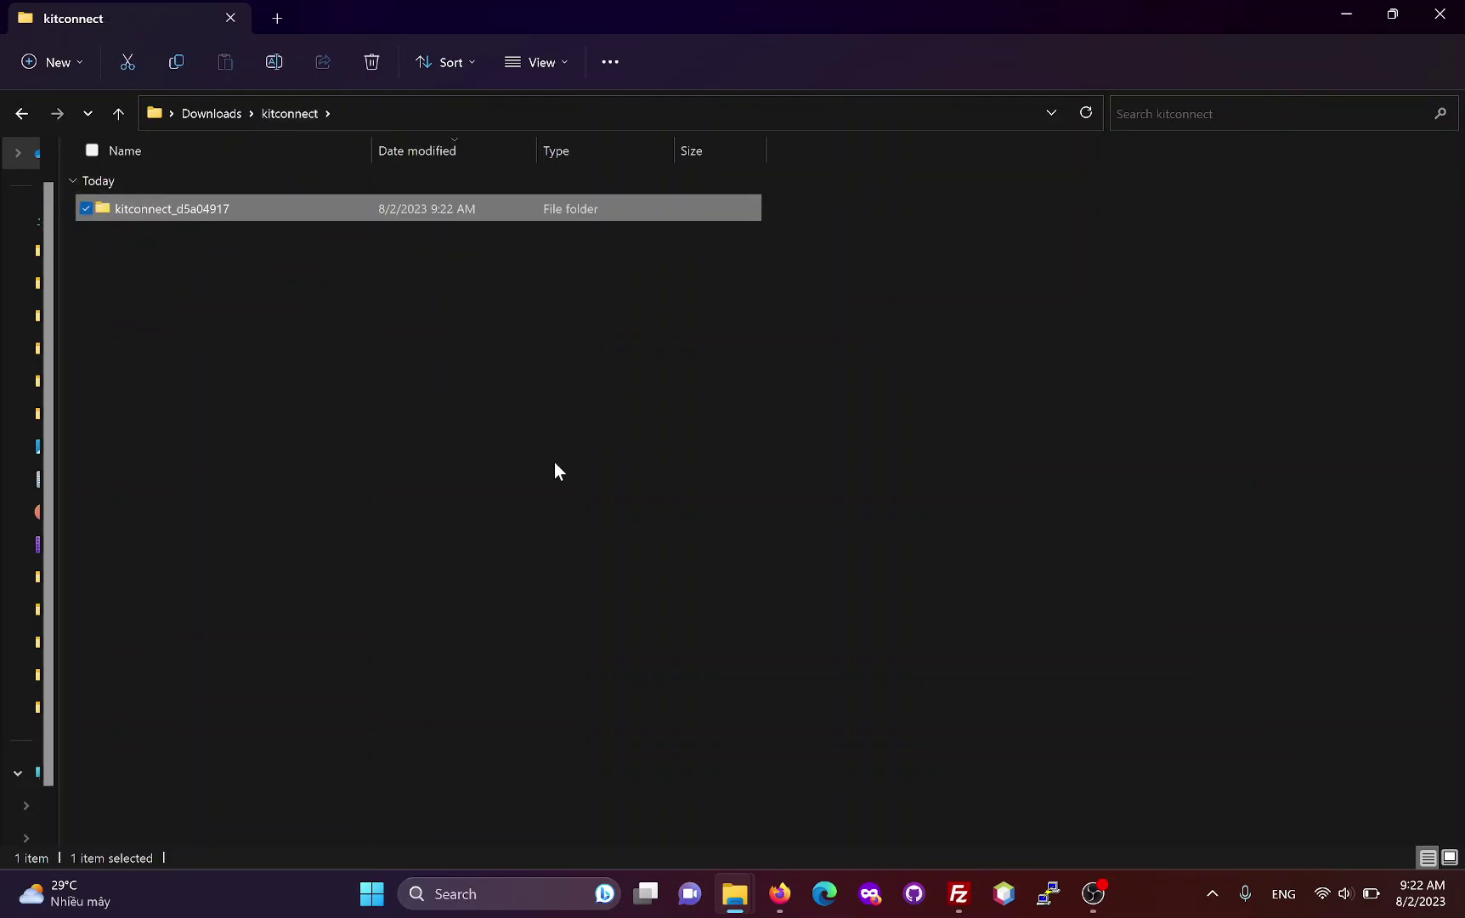
Step: Upload the extracted kitconnect_d5a04917 folder to the WordPress root /var/www/html/wordpress62 with FileZilla
{"action": "left_click", "coordinate": [958, 900]}
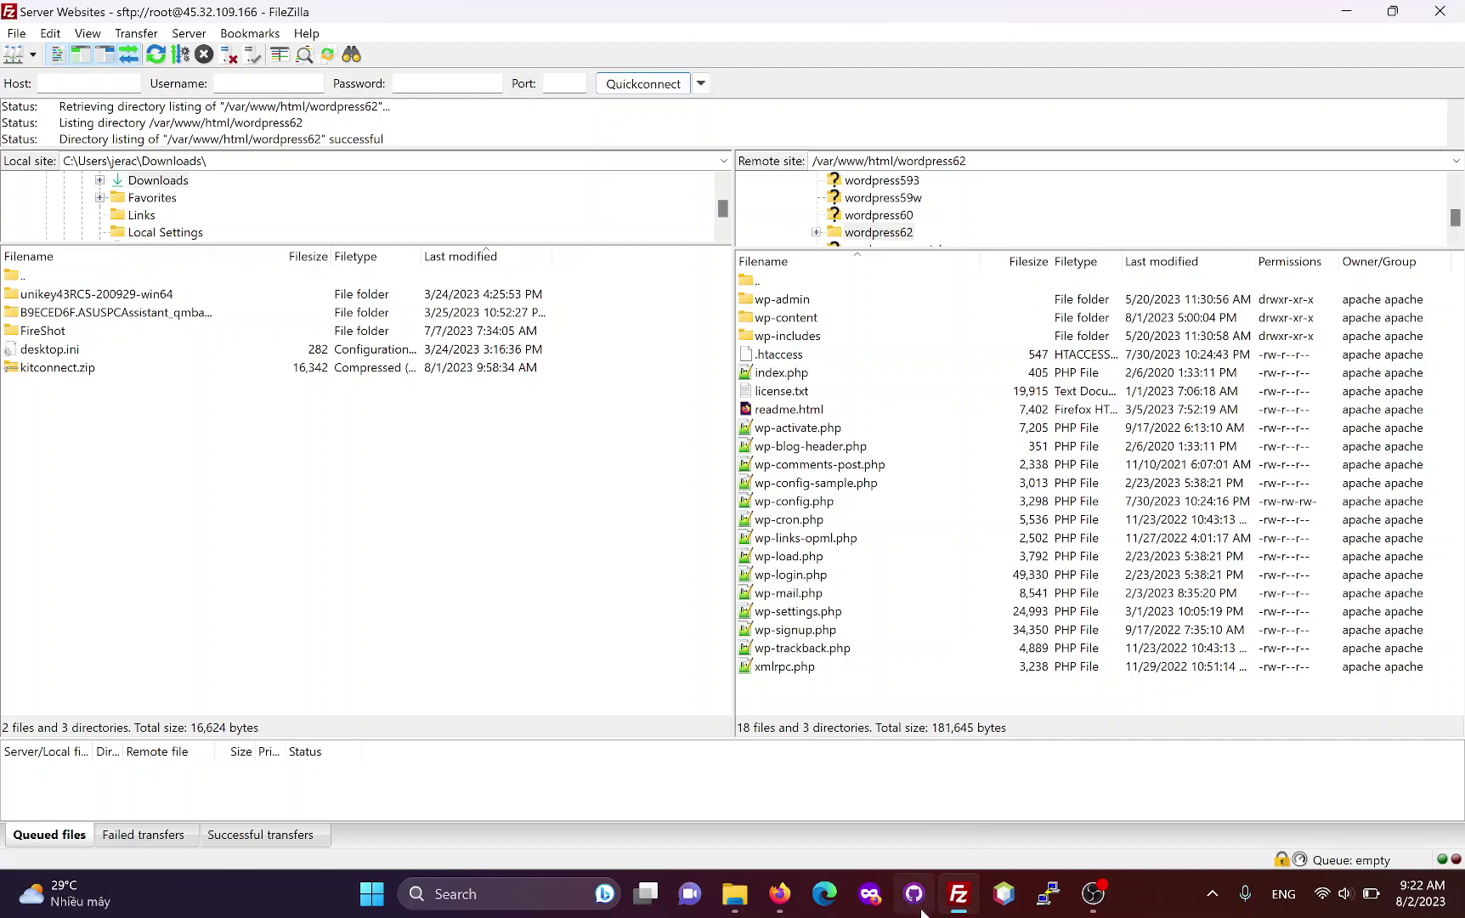
{"action": "mouse_move", "coordinate": [961, 908]}
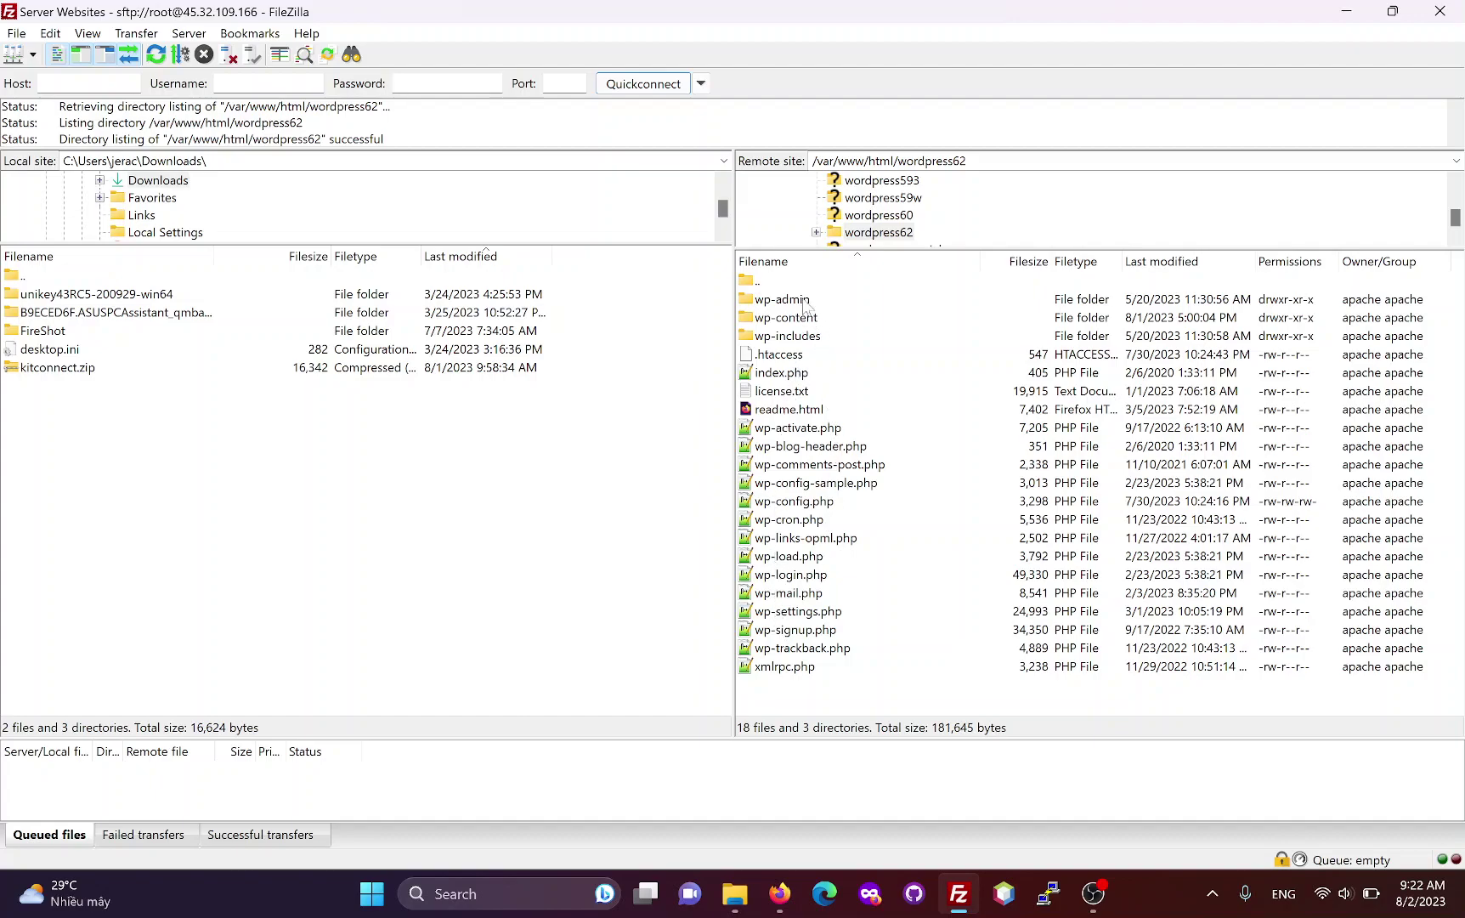
{"action": "left_click", "coordinate": [792, 377]}
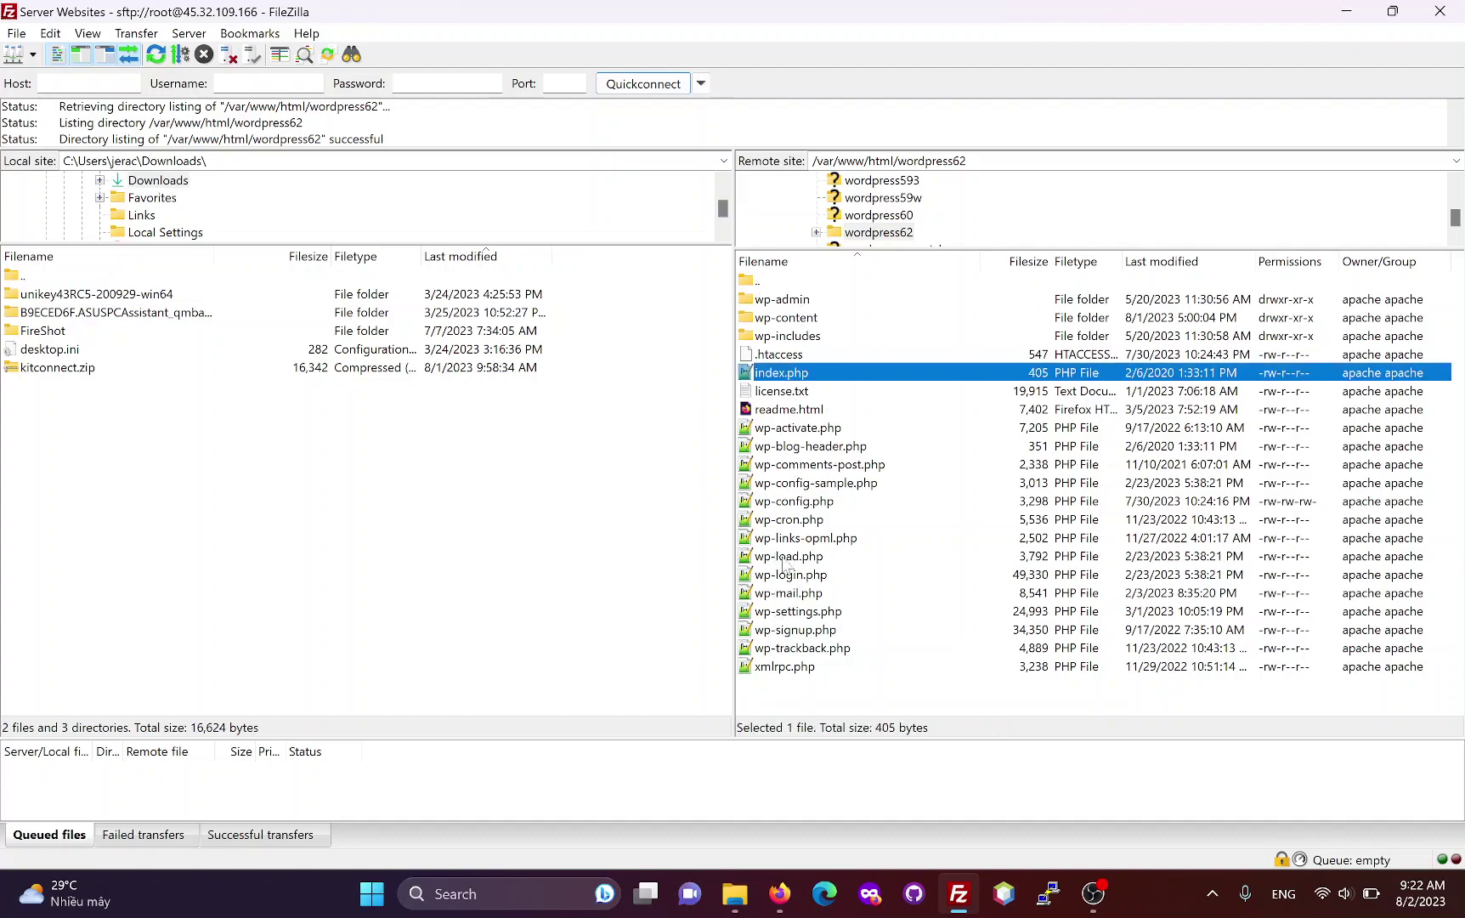
{"action": "mouse_move", "coordinate": [735, 894]}
{"action": "left_click", "coordinate": [804, 790]}
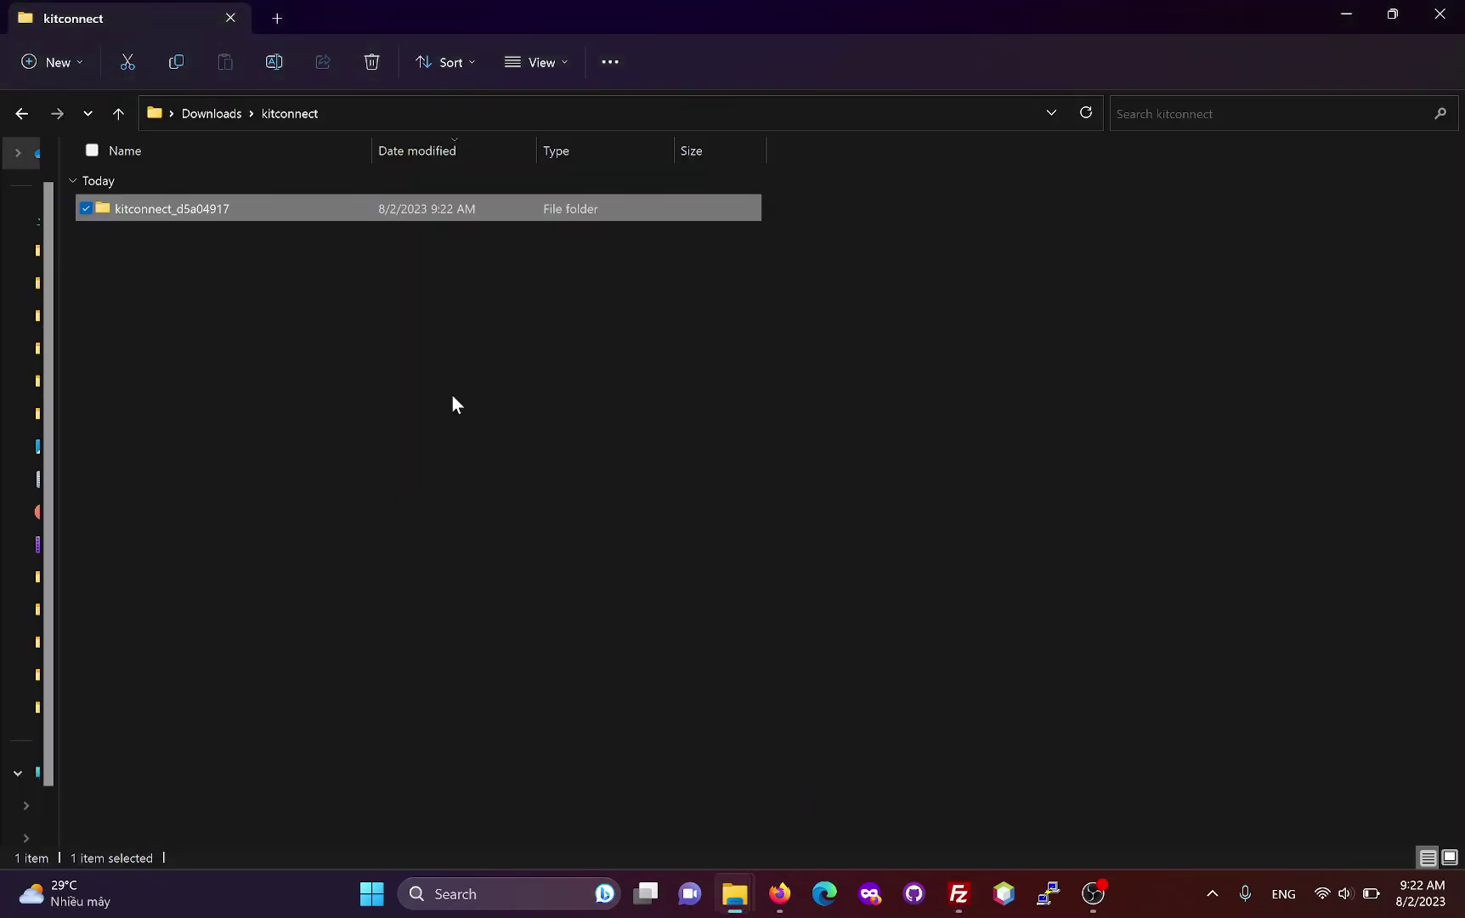
{"action": "left_click_drag", "start_coordinate": [191, 209], "coordinate": [933, 560]}
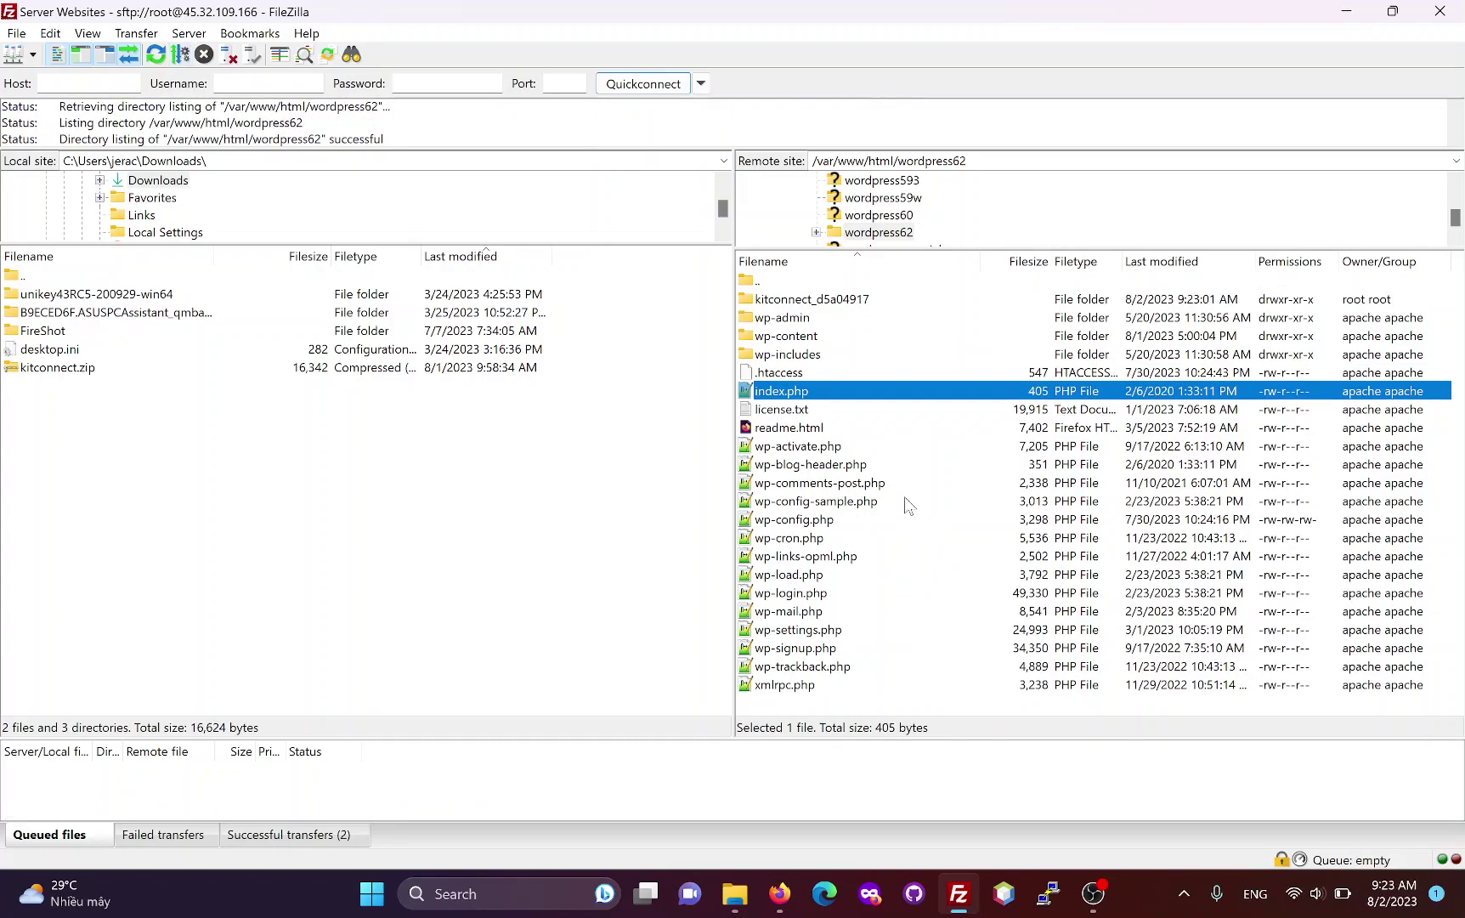
{"action": "left_click", "coordinate": [832, 302]}
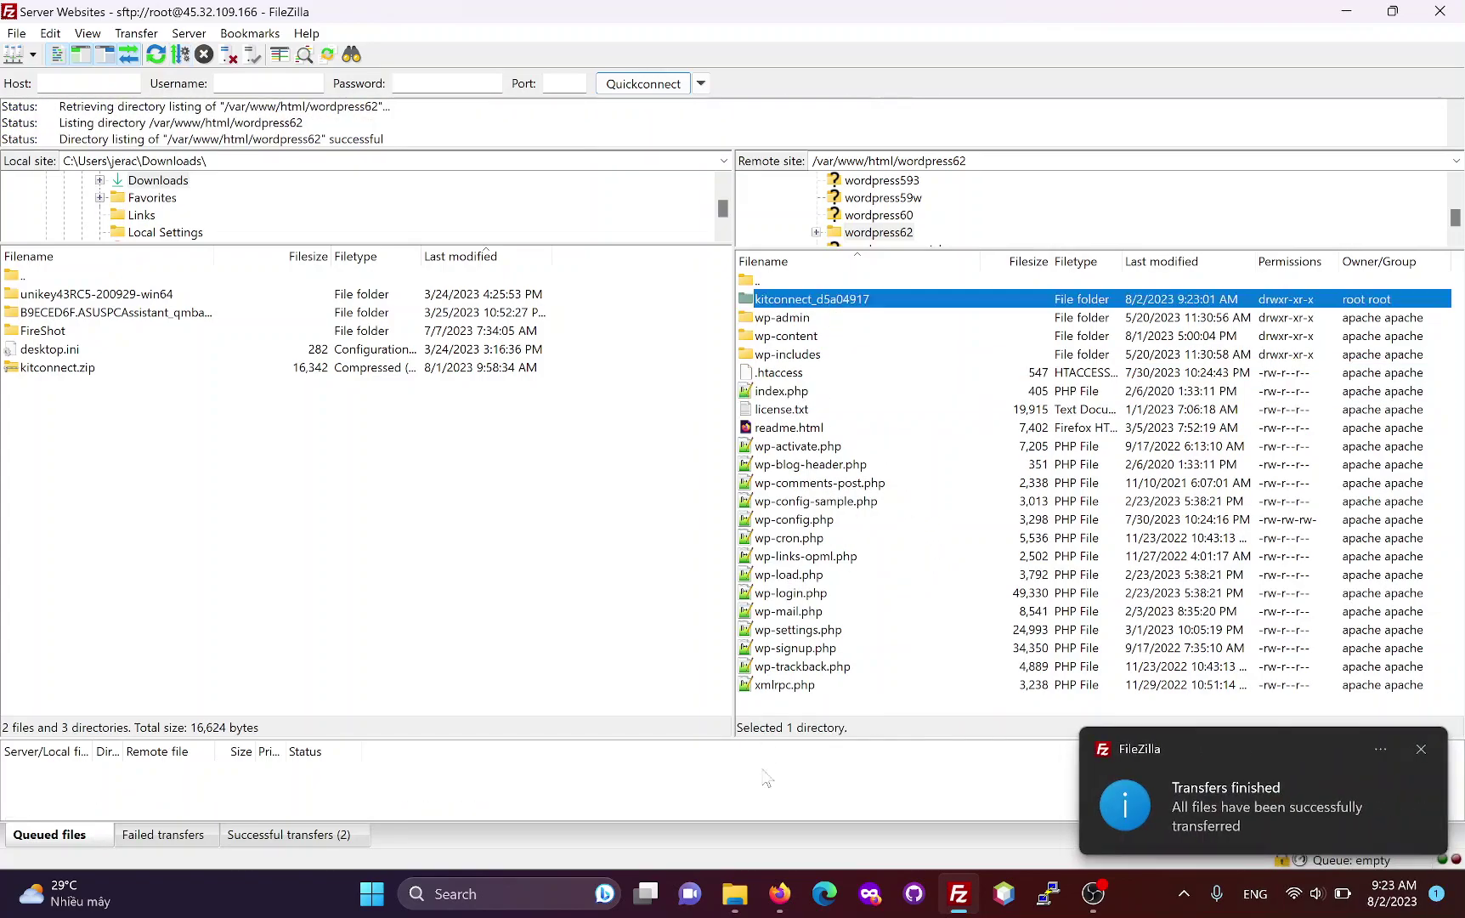
Step: Return to Next-Cart in the browser, open the Kitconnect URL to check the connector and close the test page
{"action": "left_click", "coordinate": [779, 893]}
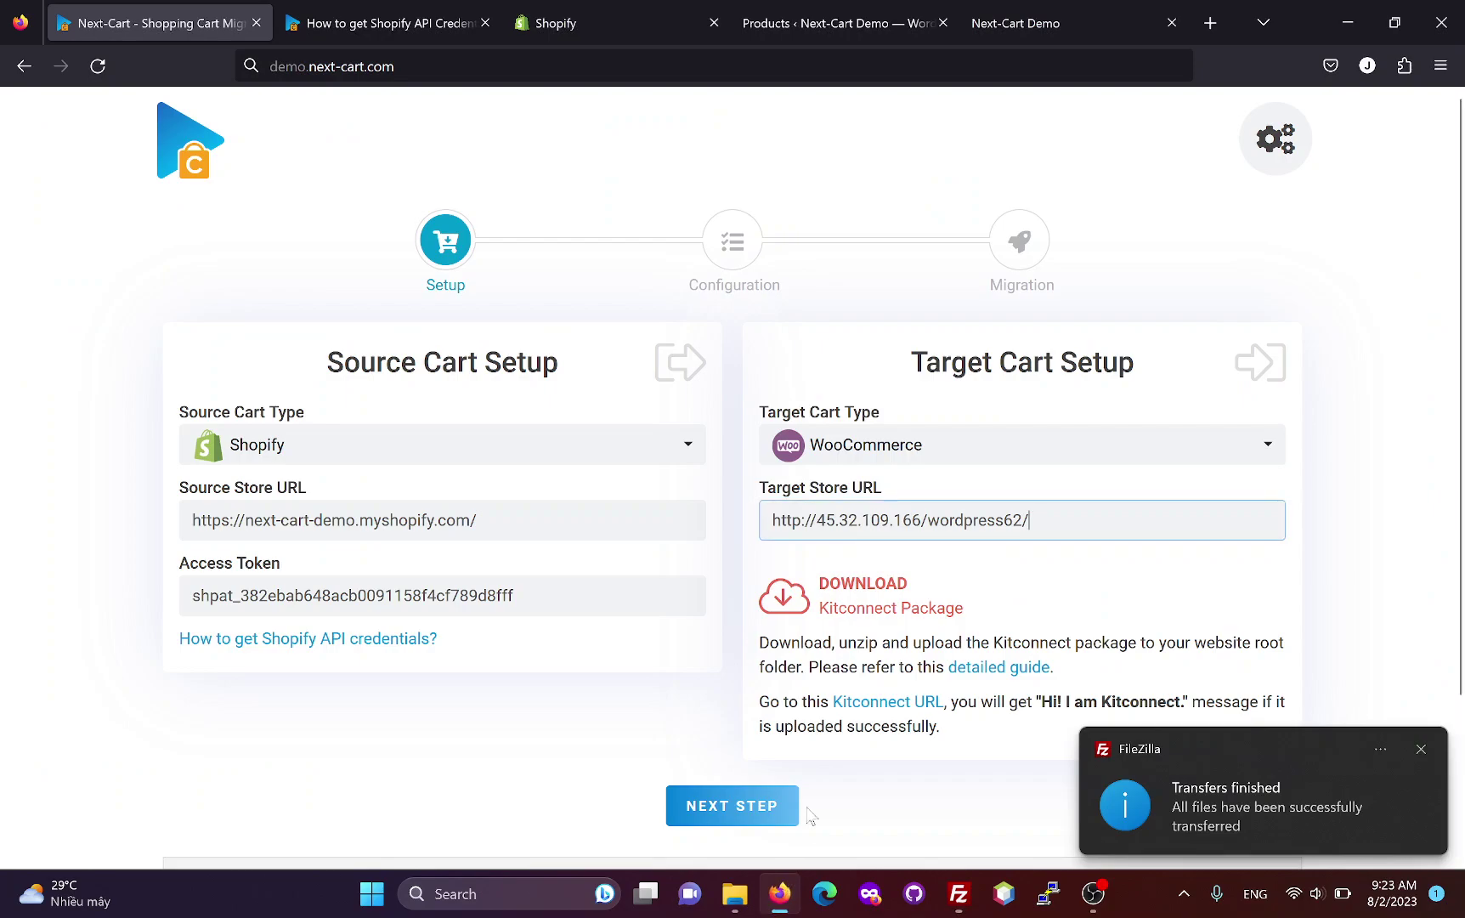
{"action": "left_click", "coordinate": [881, 712]}
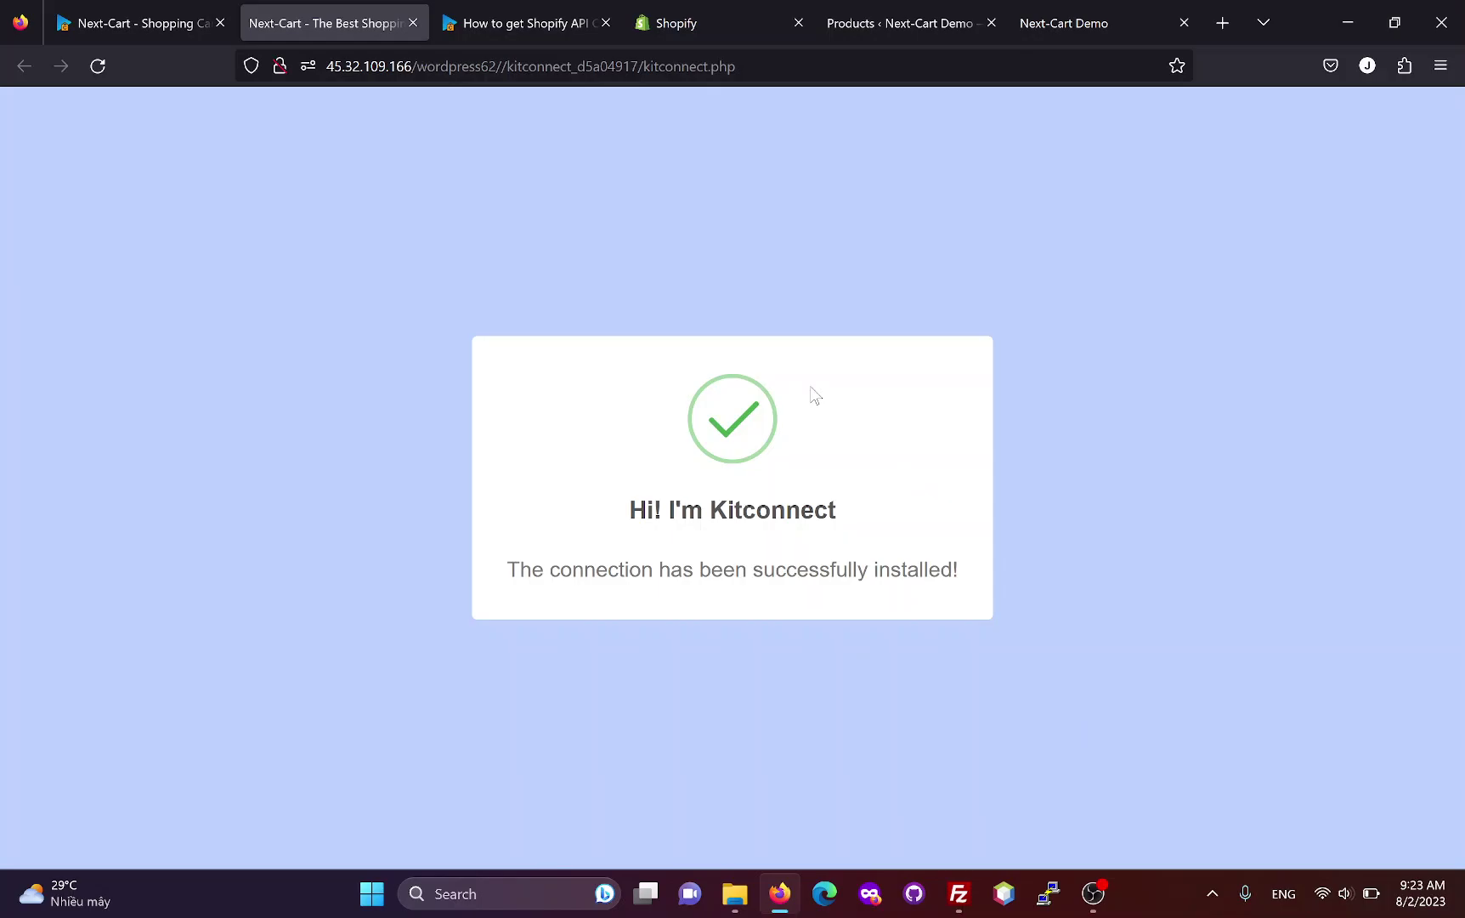
{"action": "middle_click", "coordinate": [299, 11]}
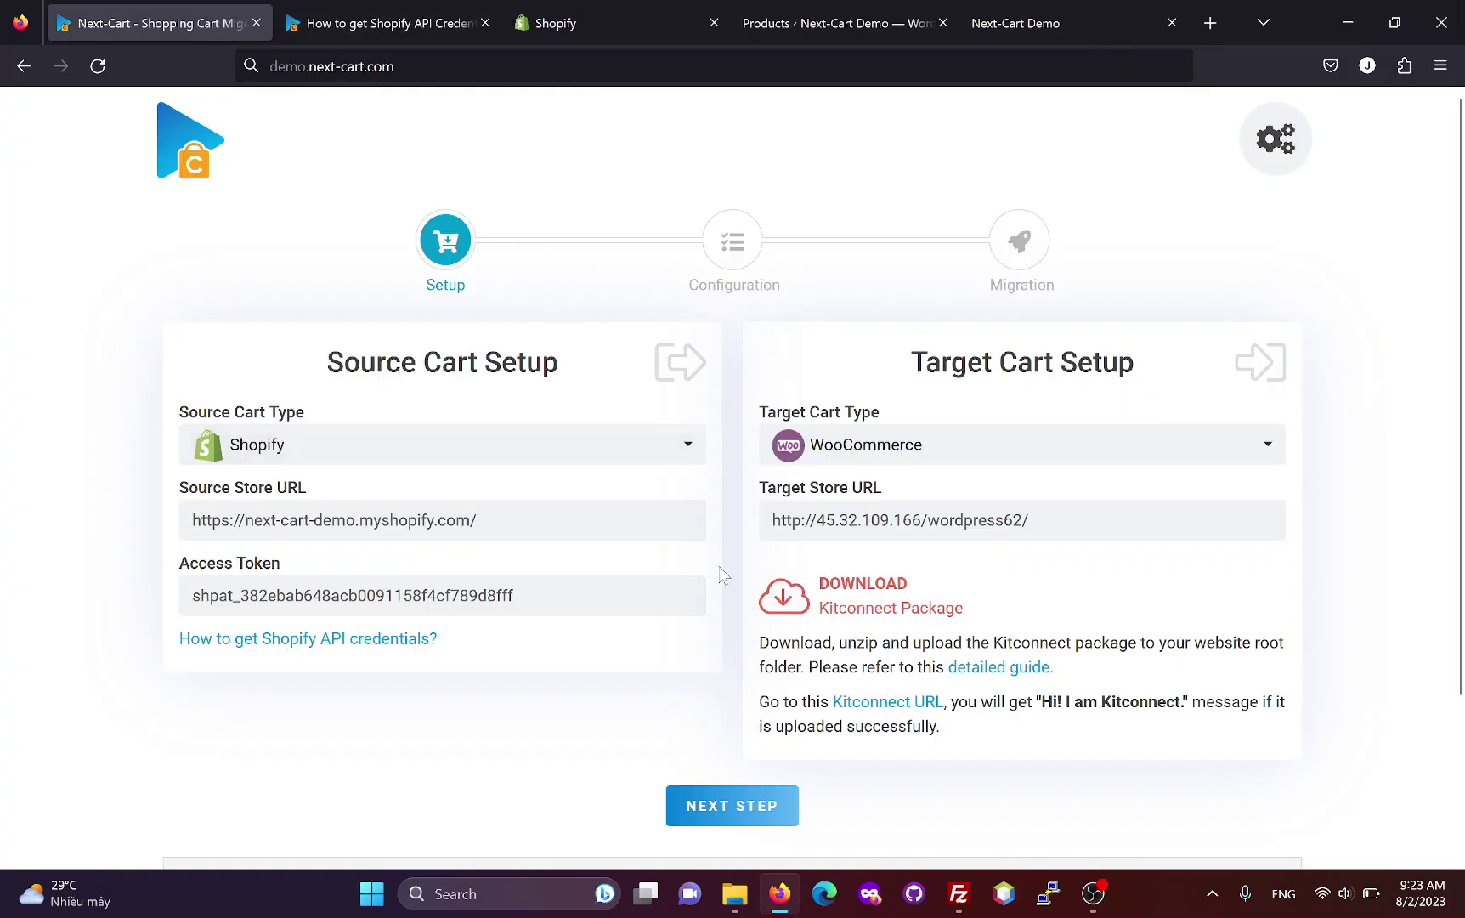
Step: Proceed to the migration's Configuration stage and select all entities for migration
{"action": "left_click", "coordinate": [737, 808]}
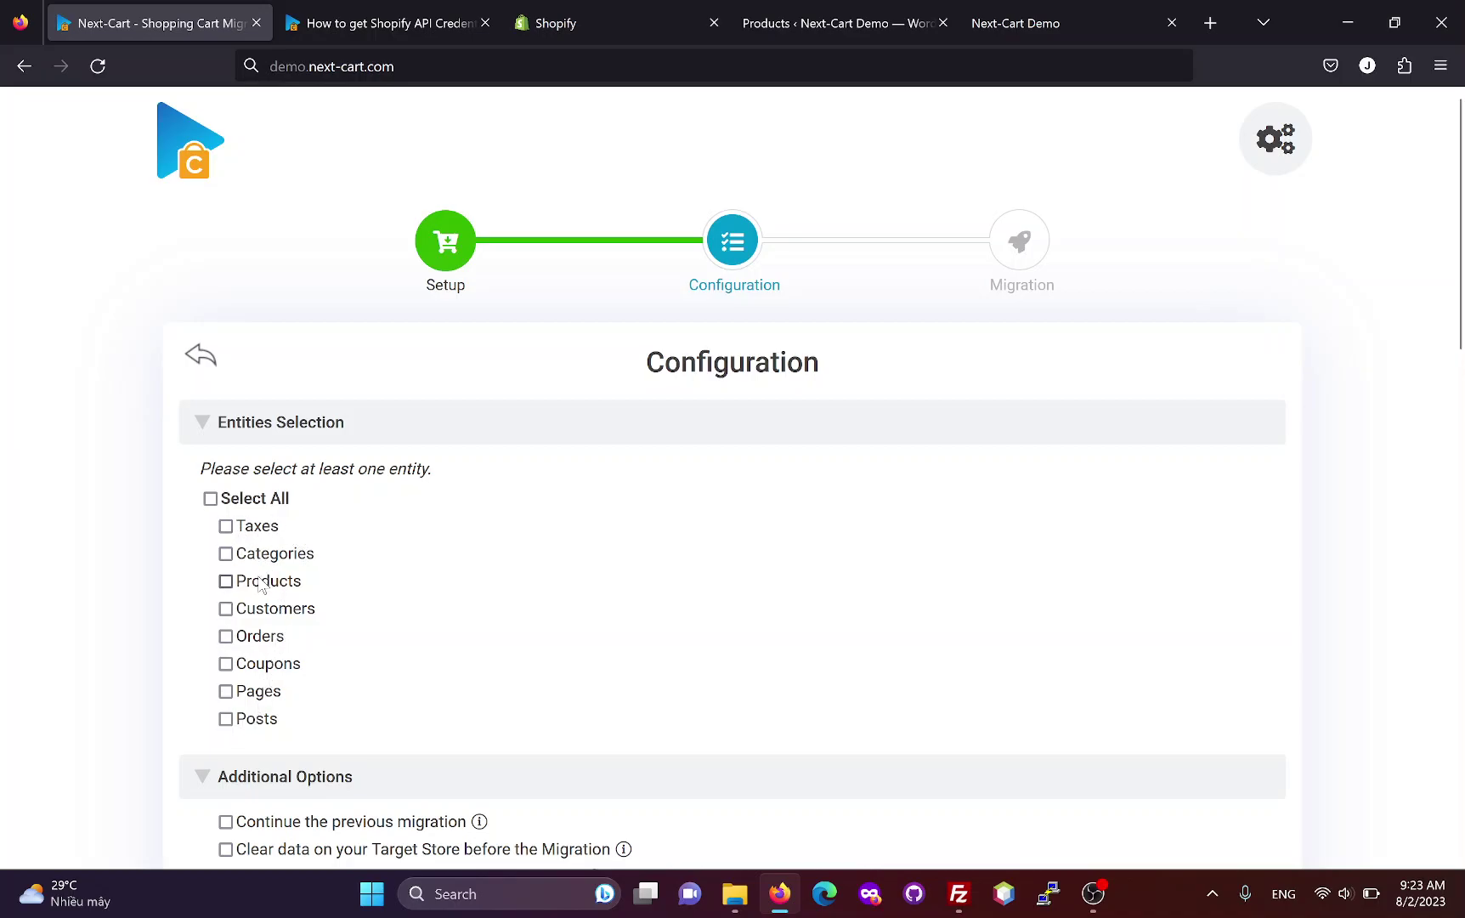
{"action": "left_click", "coordinate": [257, 501]}
{"action": "scroll", "coordinate": [639, 565], "scroll_direction": "down", "scroll_amount": 2}
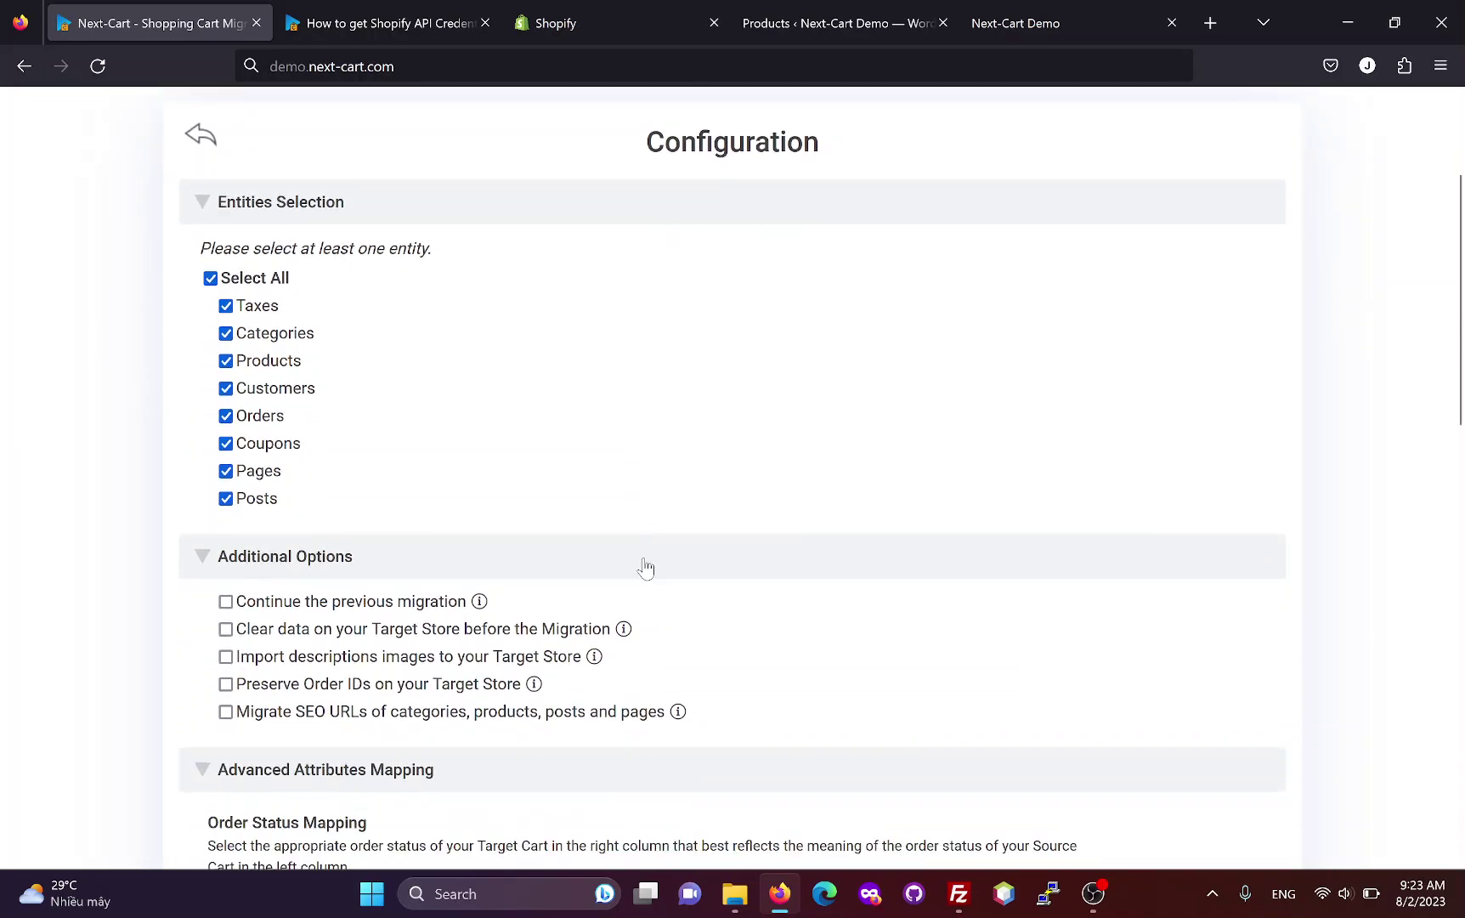
Step: Enable clearing target store data, importing description images, preserving order IDs and migrating SEO URLs in the Additional Options
{"action": "scroll", "coordinate": [579, 574], "scroll_direction": "down", "scroll_amount": 1}
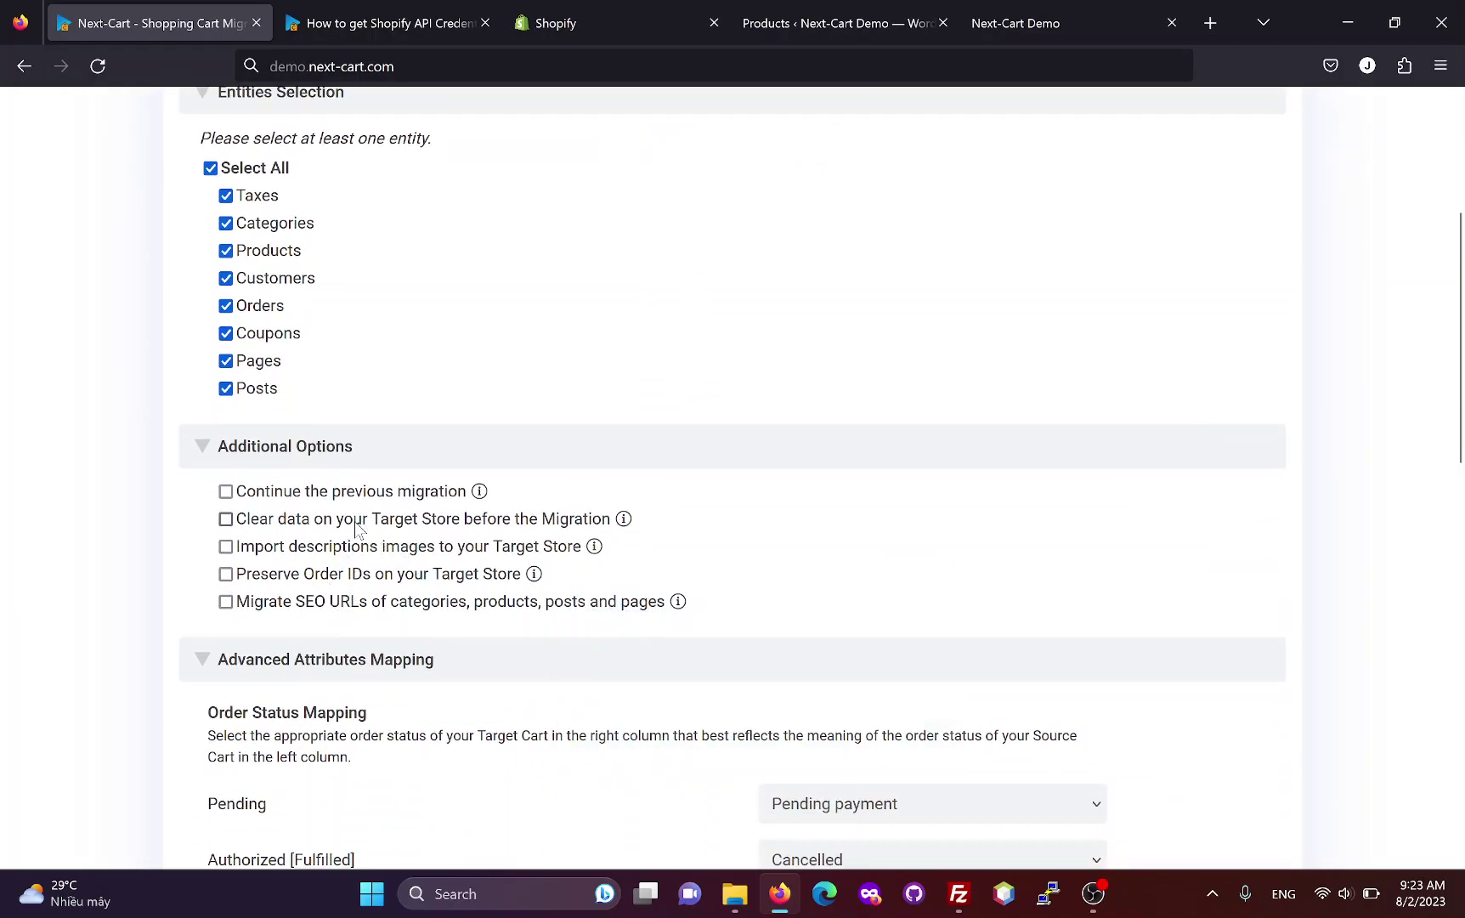
{"action": "left_click", "coordinate": [357, 547]}
{"action": "left_click", "coordinate": [355, 573]}
{"action": "scroll", "coordinate": [654, 610], "scroll_direction": "down", "scroll_amount": 3}
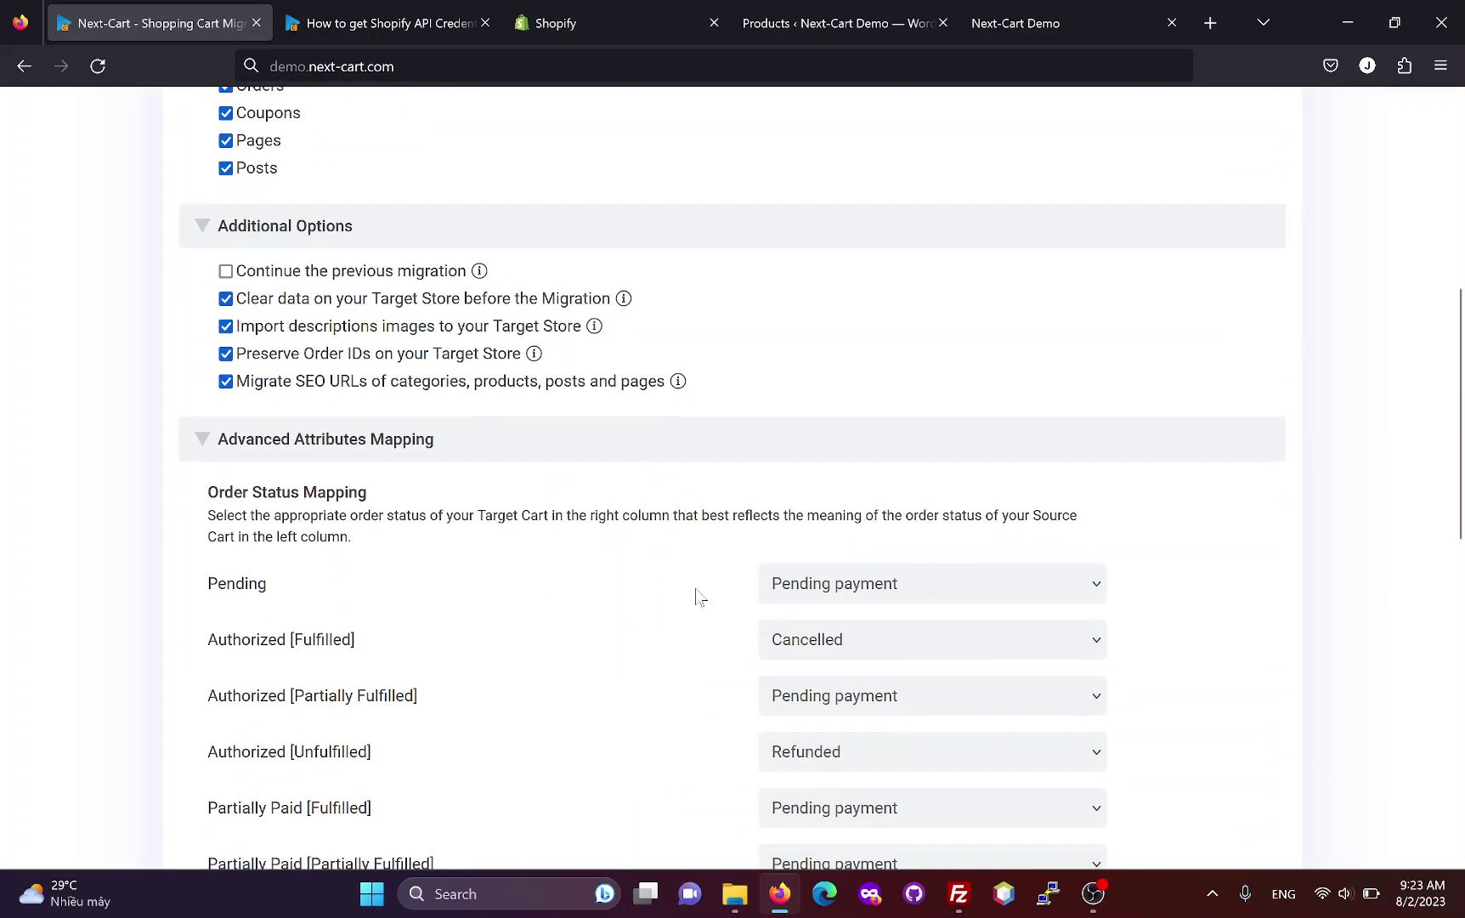
Step: Map Authorized [Fulfilled] to Completed, the other Authorized statuses to Processing, and Partially Paid [Unfulfilled] to Pending payment
{"action": "scroll", "coordinate": [699, 596], "scroll_direction": "down", "scroll_amount": 3}
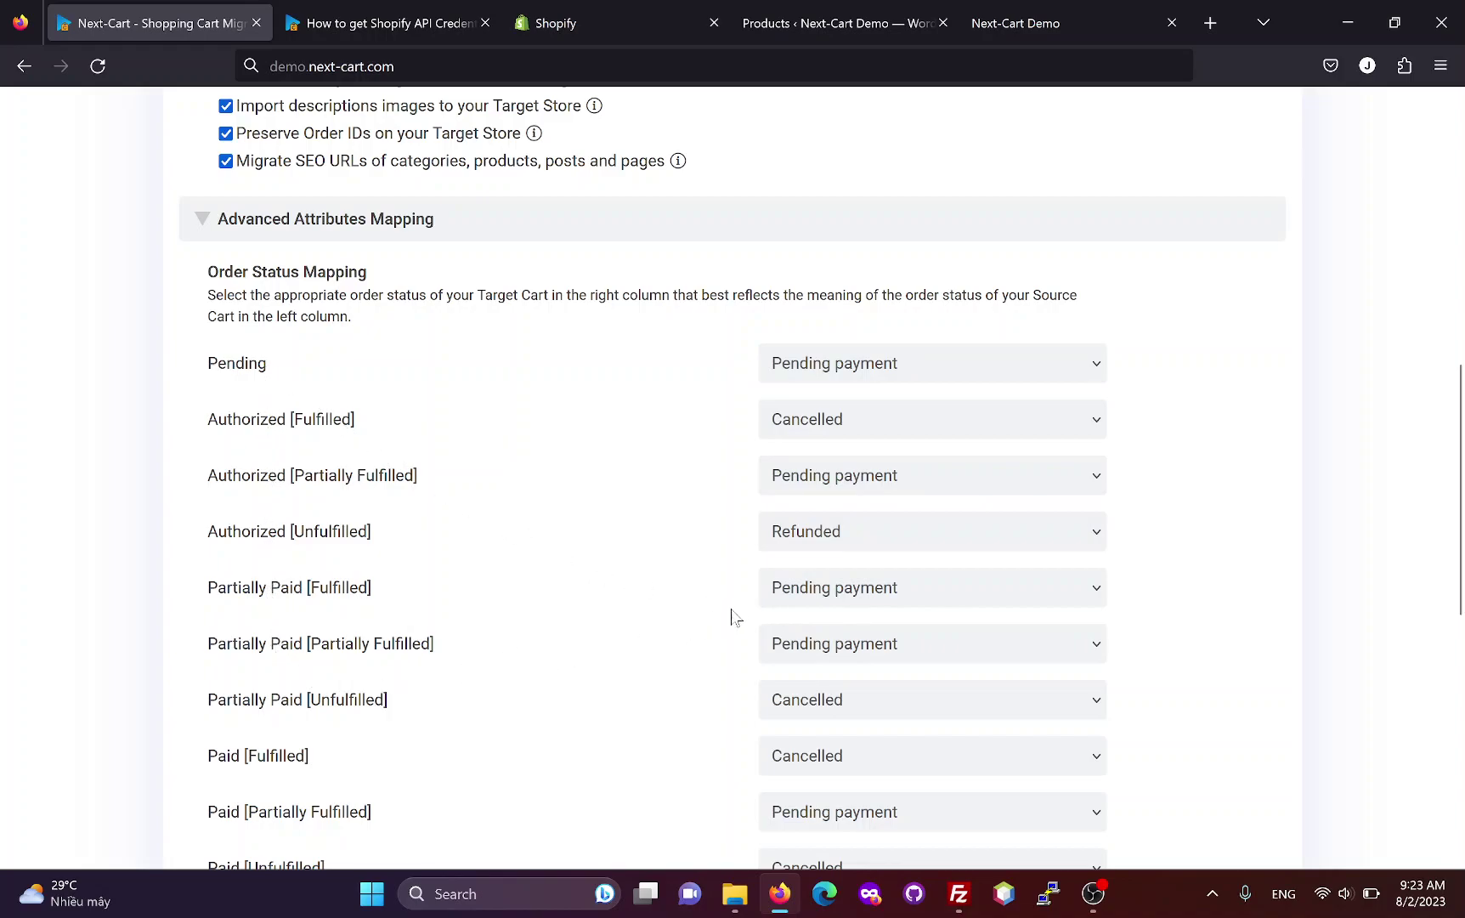
{"action": "scroll", "coordinate": [603, 513], "scroll_direction": "down", "scroll_amount": 8}
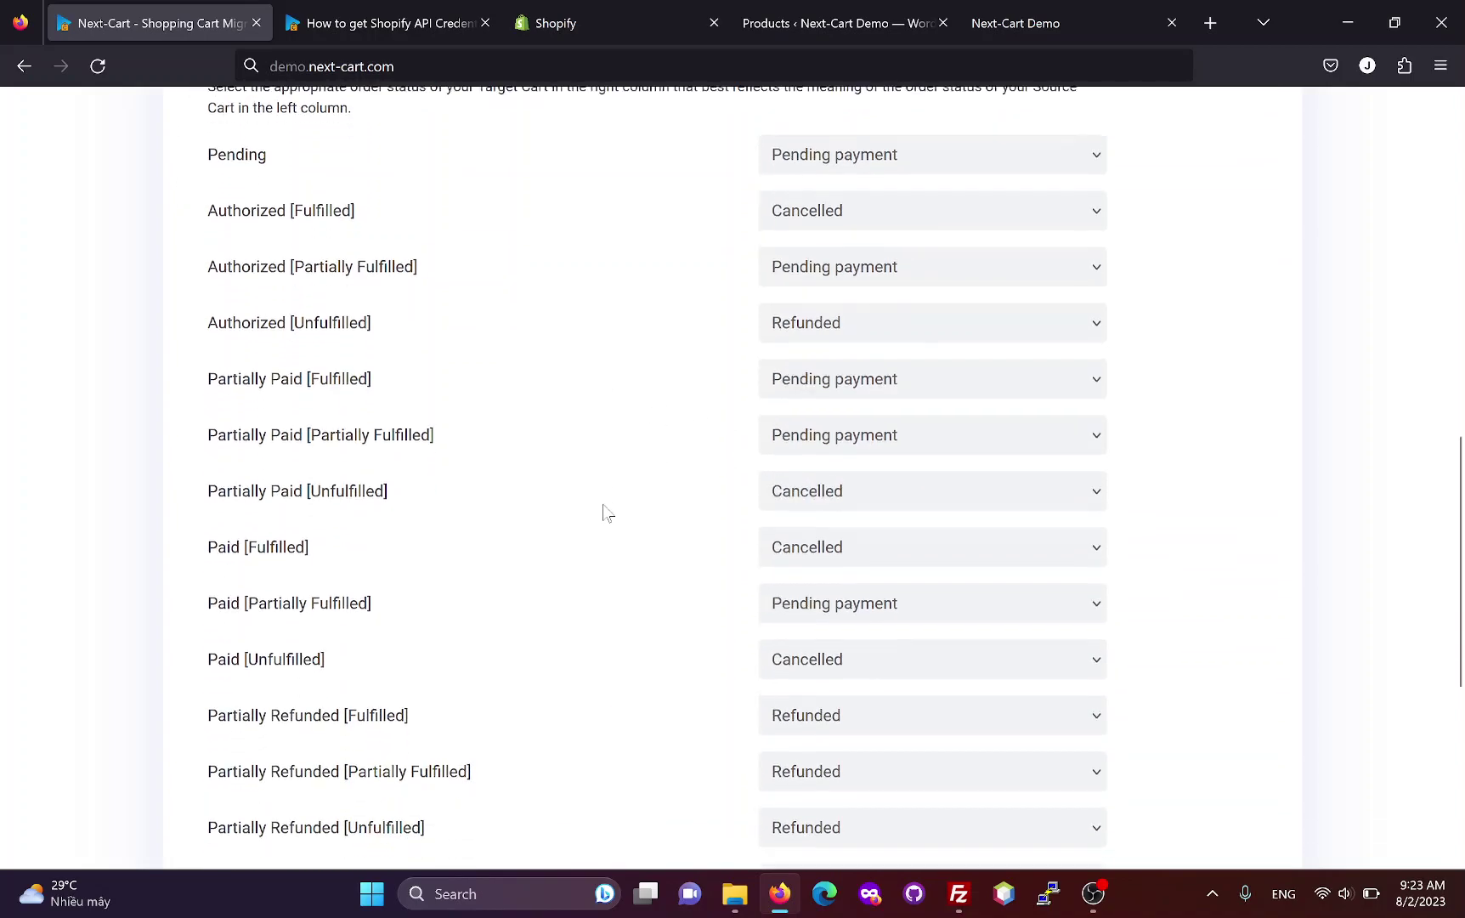
{"action": "scroll", "coordinate": [602, 510], "scroll_direction": "up", "scroll_amount": 6}
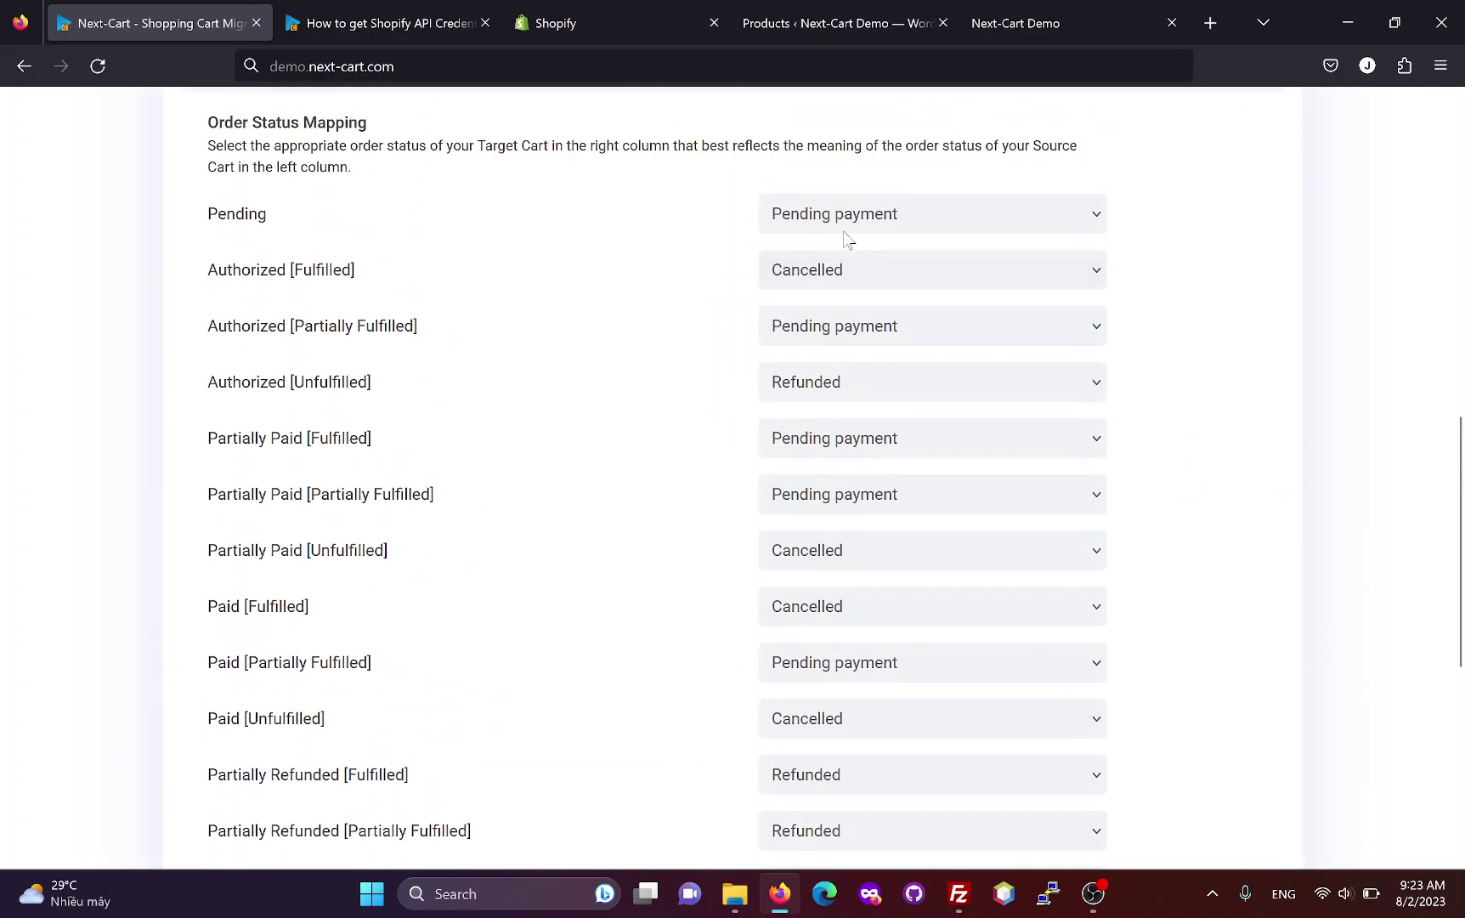
{"action": "left_click", "coordinate": [845, 271]}
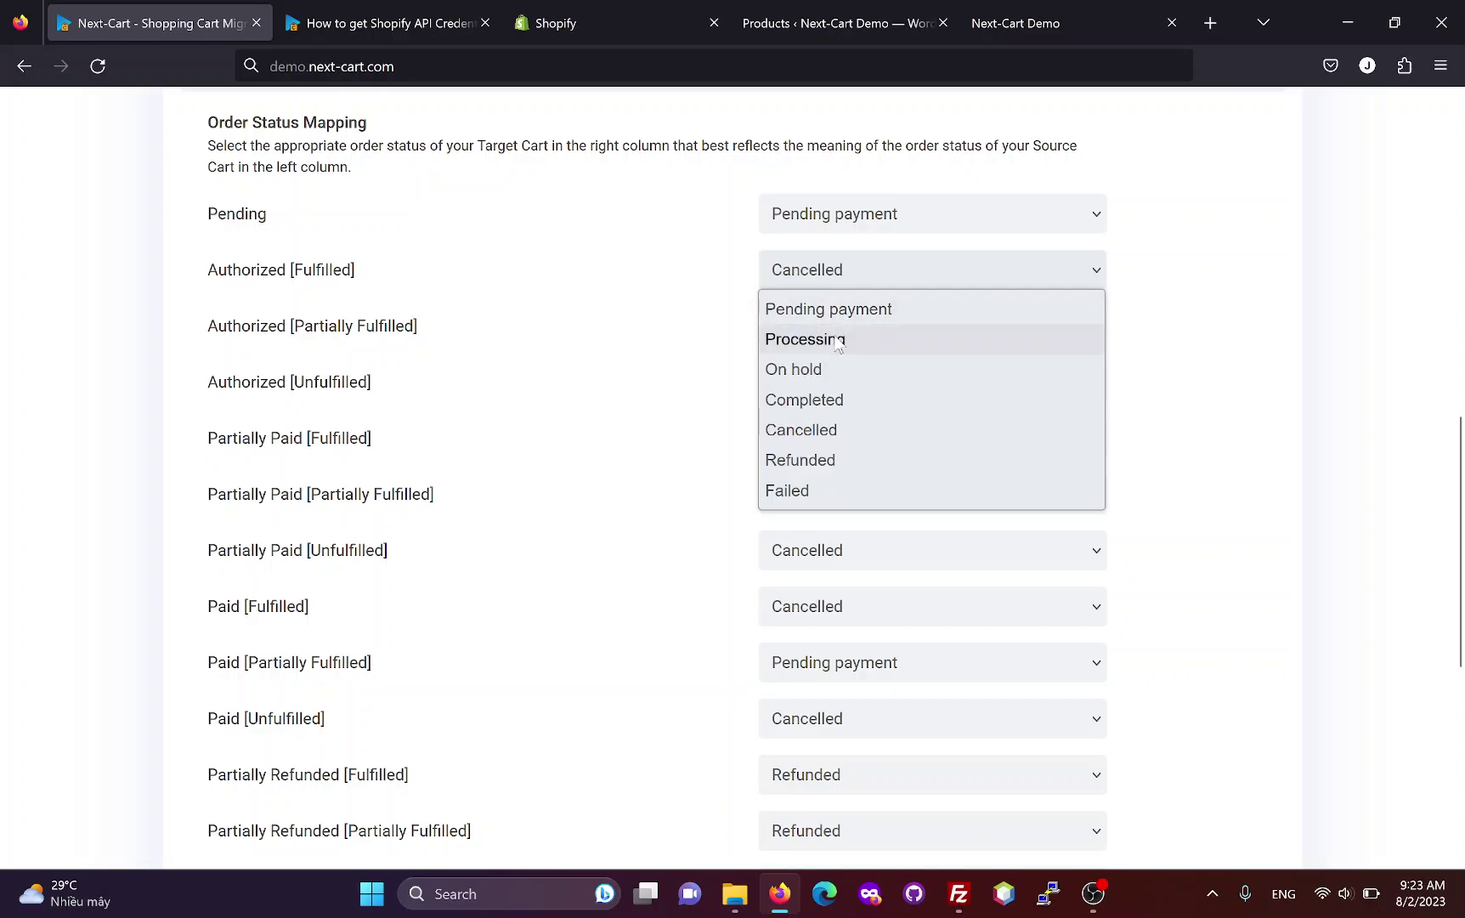
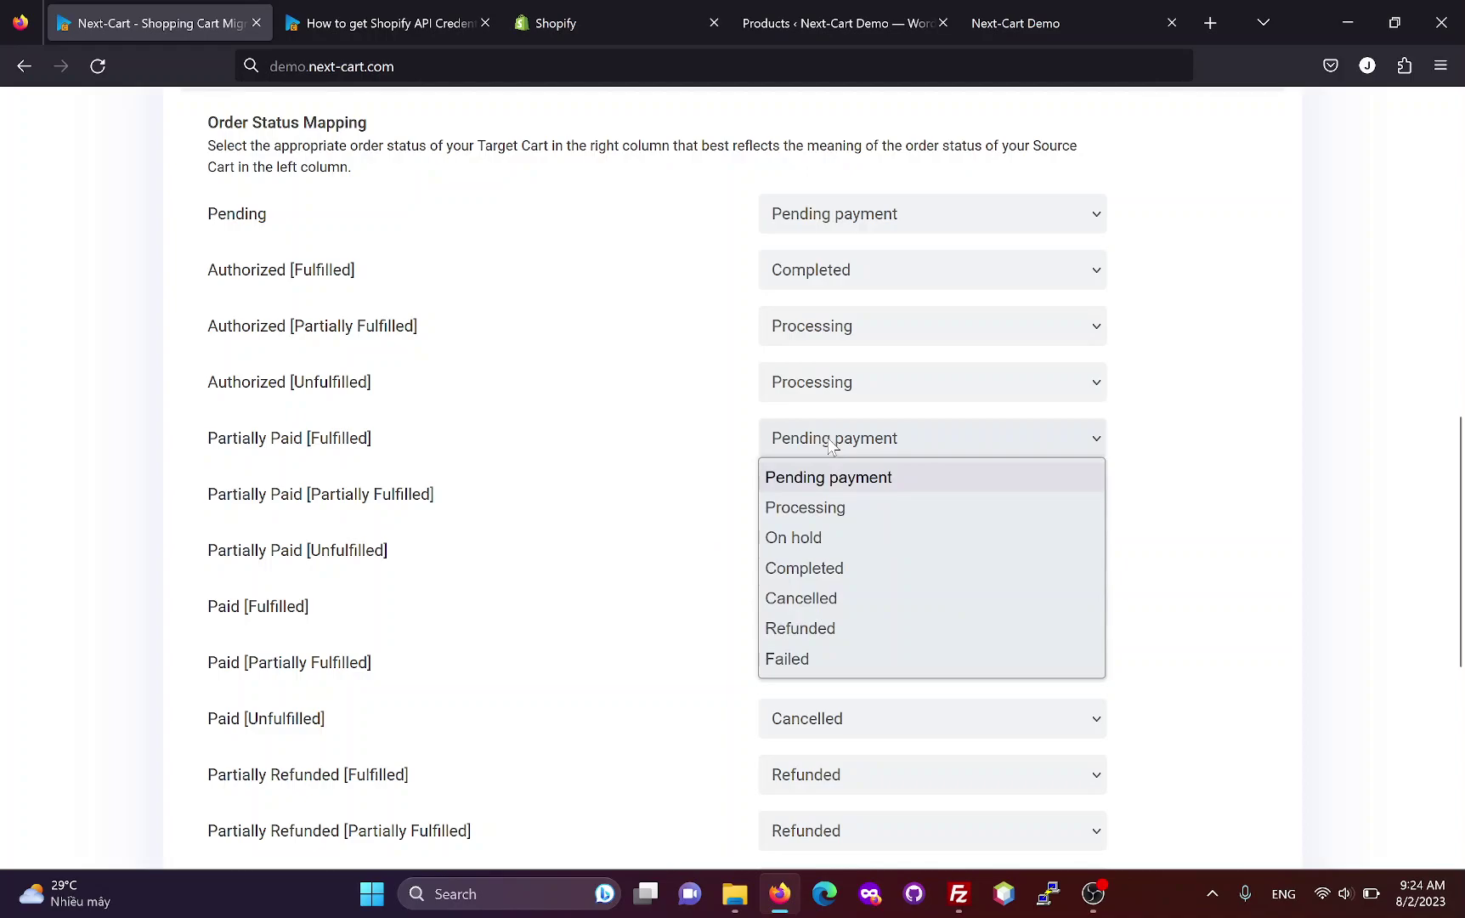
{"action": "left_click", "coordinate": [739, 486]}
{"action": "scroll", "coordinate": [736, 497], "scroll_direction": "down", "scroll_amount": 3}
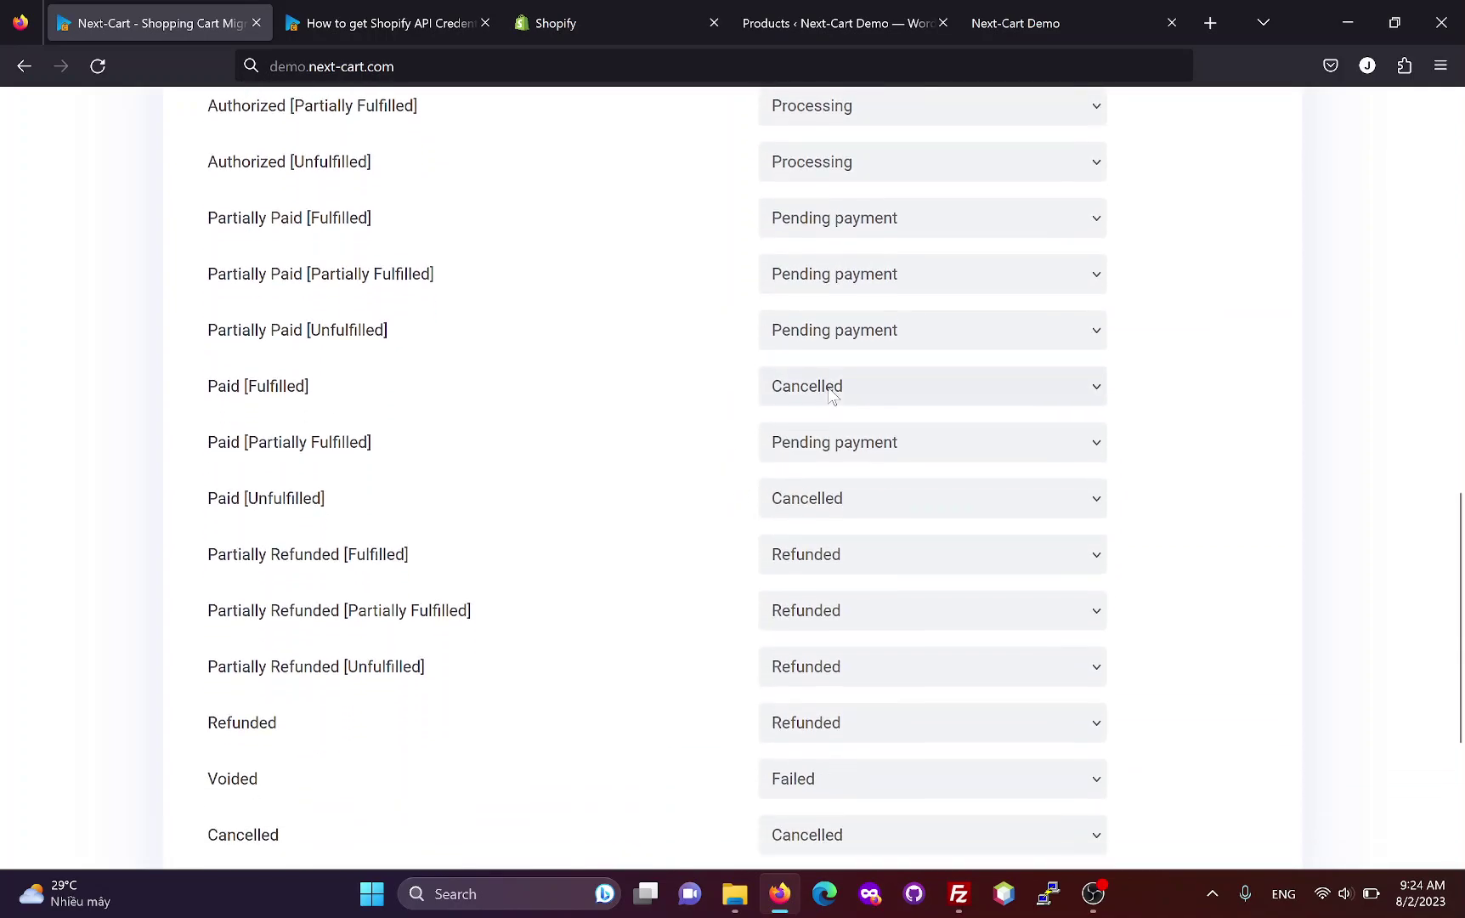
Step: Map Paid [Fulfilled] to Completed, and Paid [Partially Fulfilled] and Paid [Unfulfilled] to Processing
{"action": "left_click", "coordinate": [841, 385]}
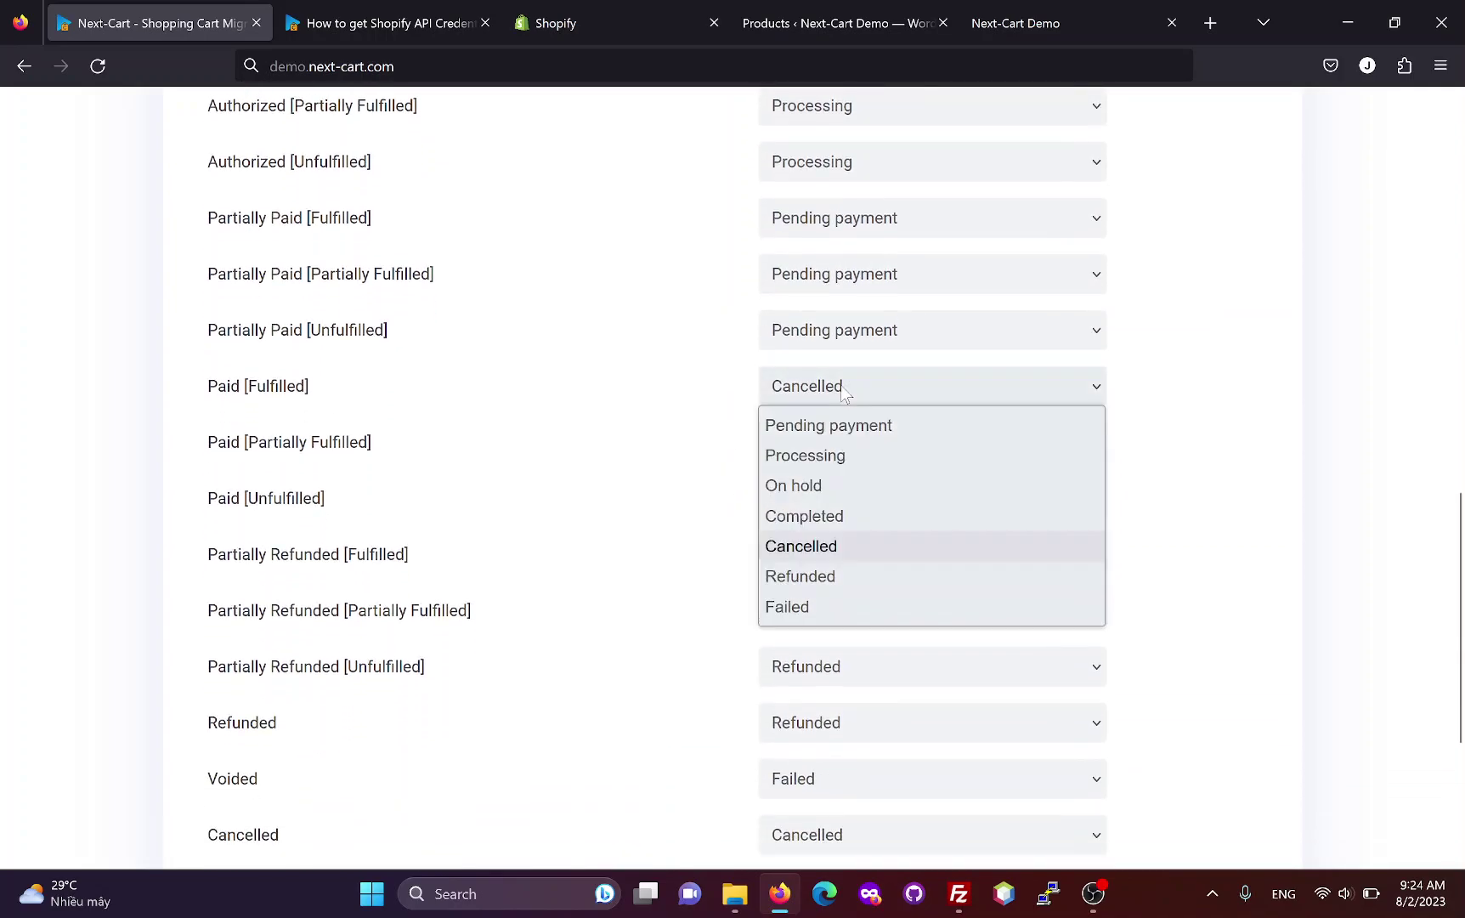
{"action": "left_click", "coordinate": [824, 516]}
{"action": "left_click", "coordinate": [840, 458]}
{"action": "left_click", "coordinate": [840, 510]}
{"action": "left_click", "coordinate": [824, 508]}
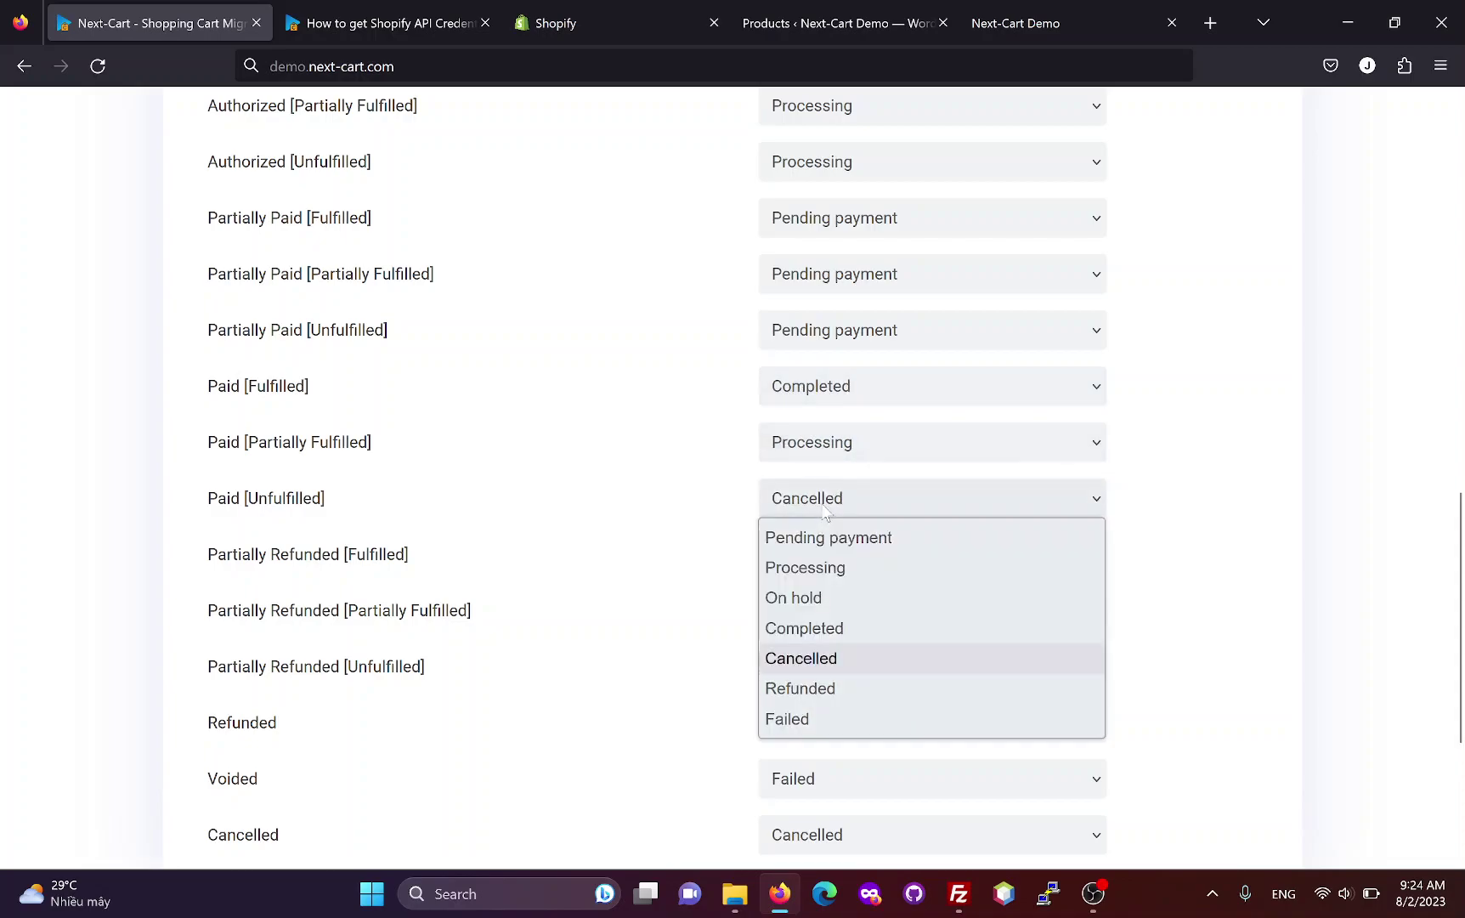
{"action": "left_click", "coordinate": [834, 568]}
{"action": "scroll", "coordinate": [737, 566], "scroll_direction": "down", "scroll_amount": 2}
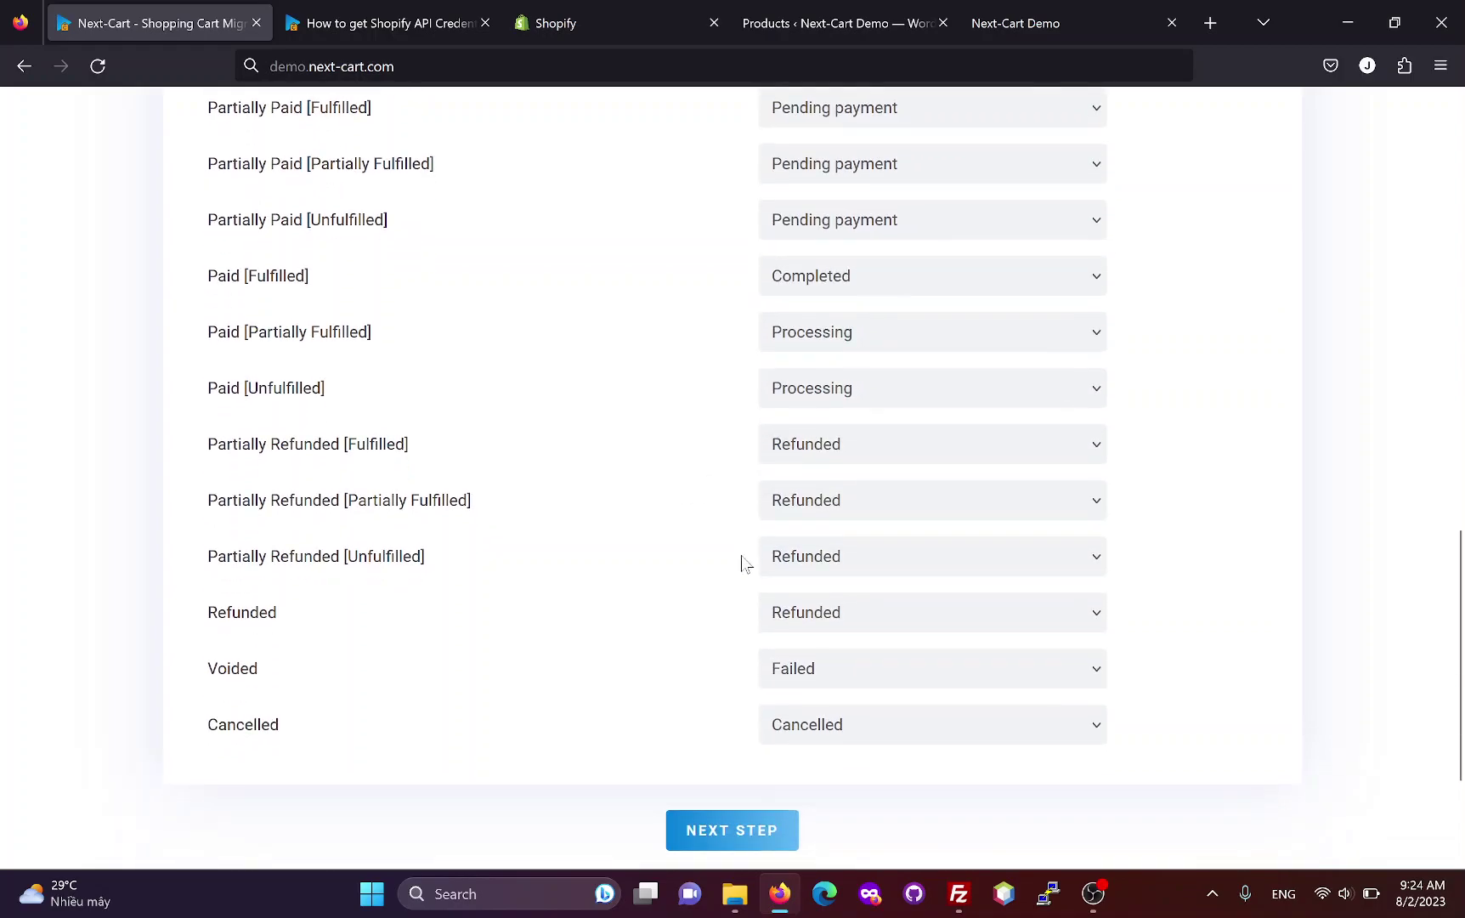
Step: Check the target status choices for the Partially Refunded order statuses
{"action": "left_click", "coordinate": [858, 447]}
{"action": "left_click", "coordinate": [644, 582]}
{"action": "left_click", "coordinate": [840, 564]}
{"action": "left_click", "coordinate": [717, 619]}
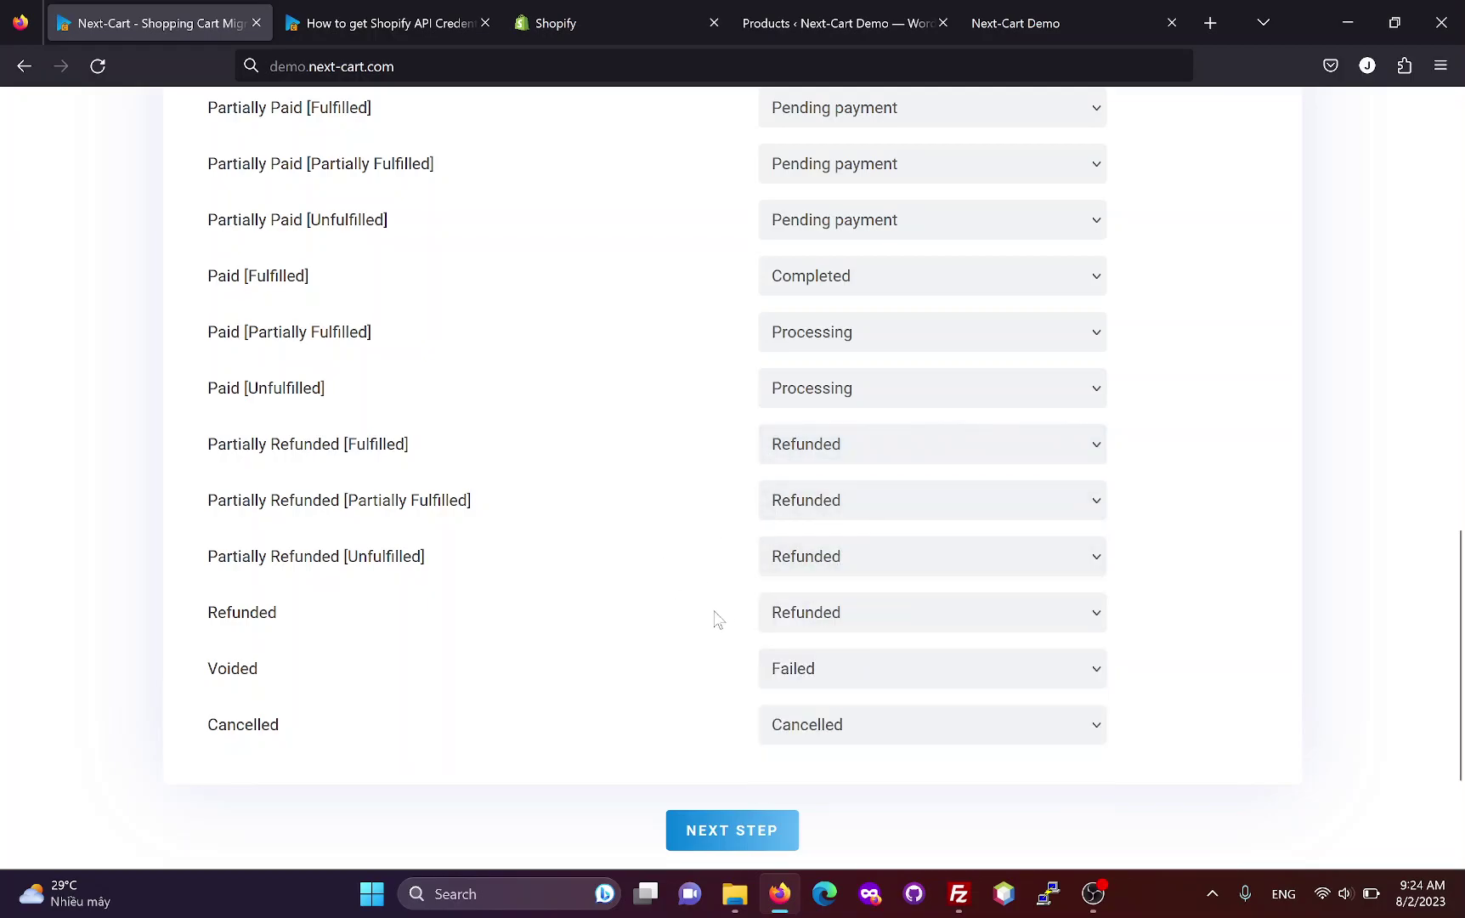
Step: Map the Voided order status to Cancelled and proceed to the Migration stage
{"action": "left_click", "coordinate": [833, 670]}
{"action": "left_click", "coordinate": [833, 570]}
{"action": "scroll", "coordinate": [691, 546], "scroll_direction": "down", "scroll_amount": 2}
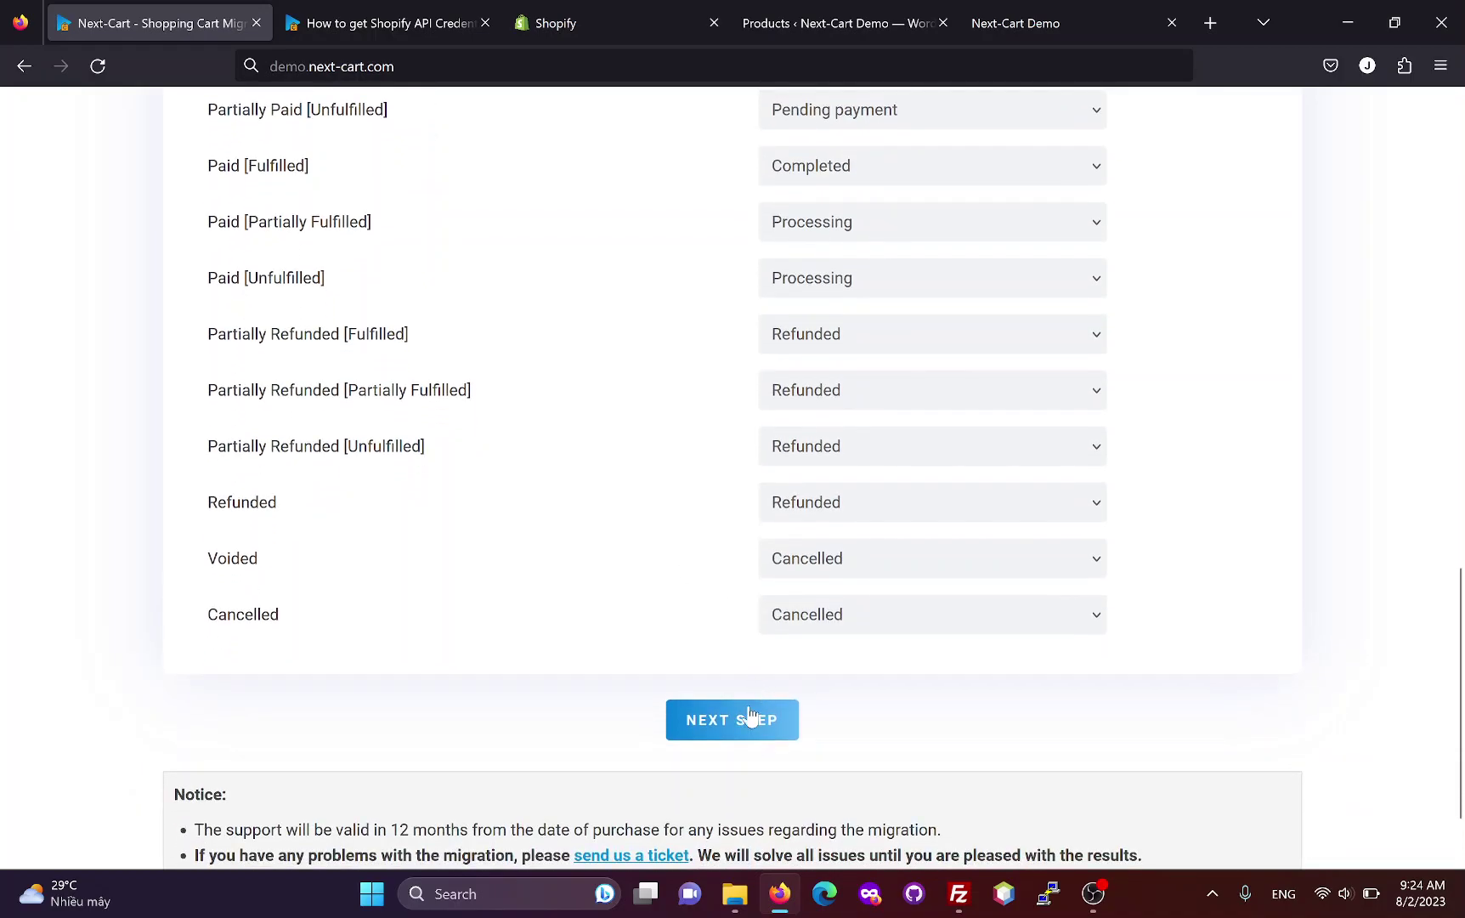
{"action": "left_click", "coordinate": [737, 719]}
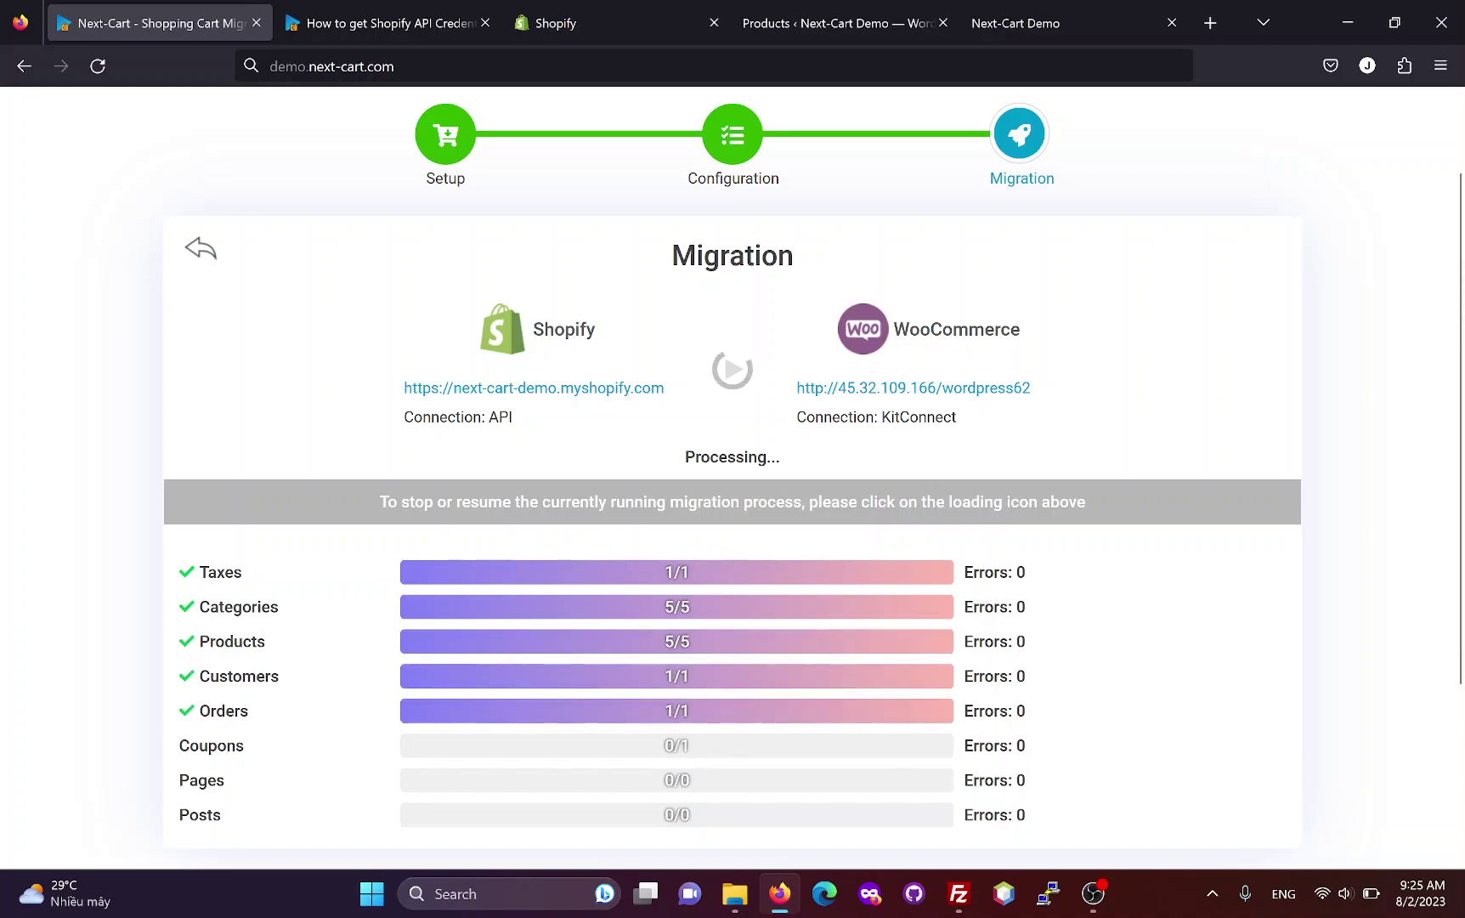
Step: Switch to the WordPress admin, reload the All Products list and open the Matrox G200 MMS product
{"action": "left_click", "coordinate": [877, 23]}
{"action": "left_click", "coordinate": [49, 430]}
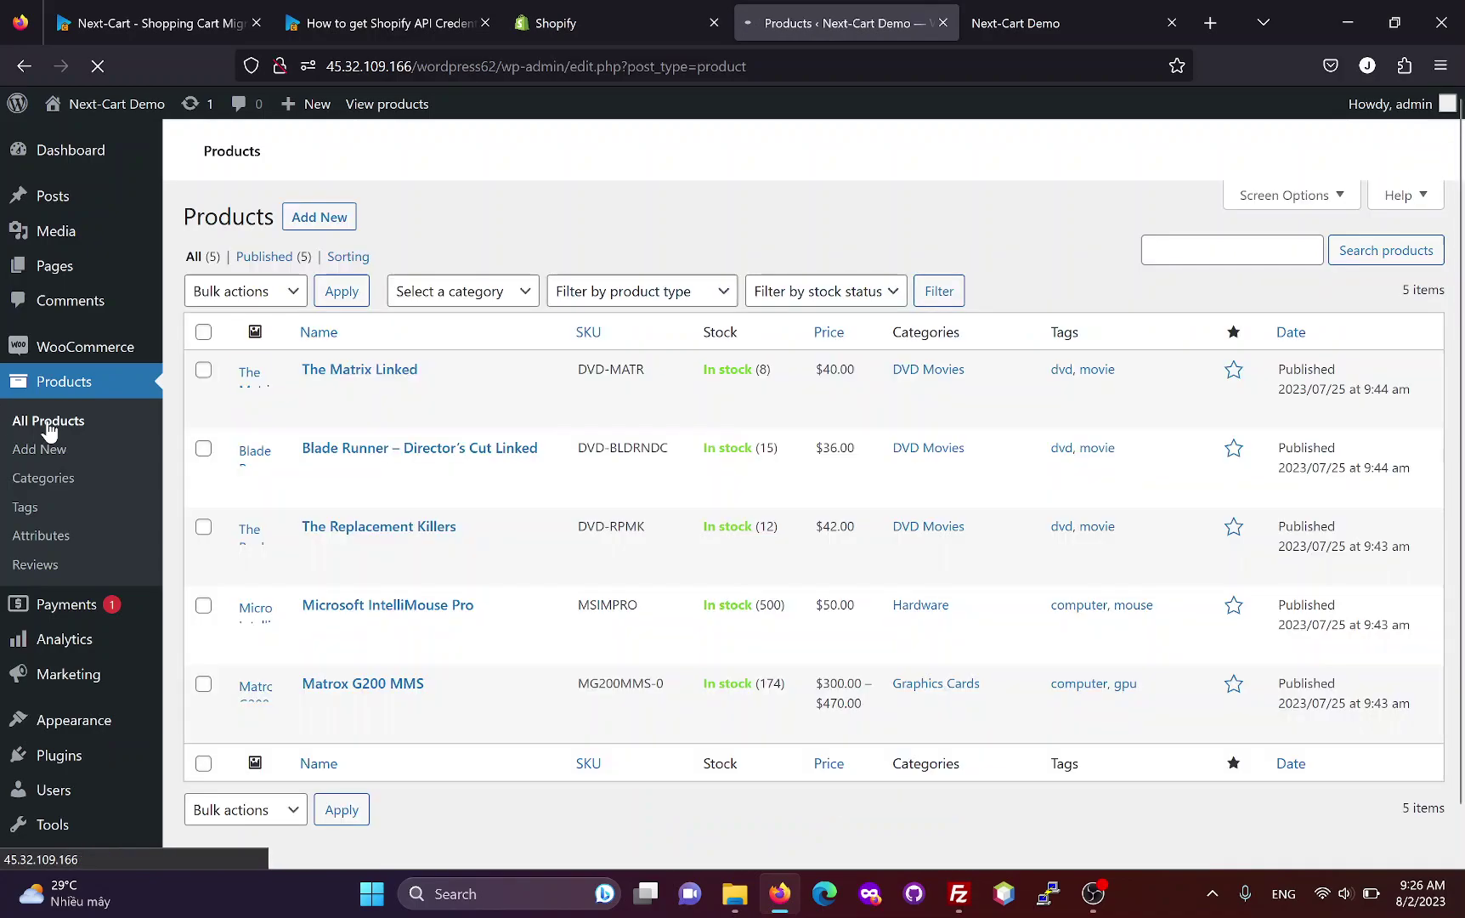
{"action": "scroll", "coordinate": [340, 539], "scroll_direction": "down", "scroll_amount": 3}
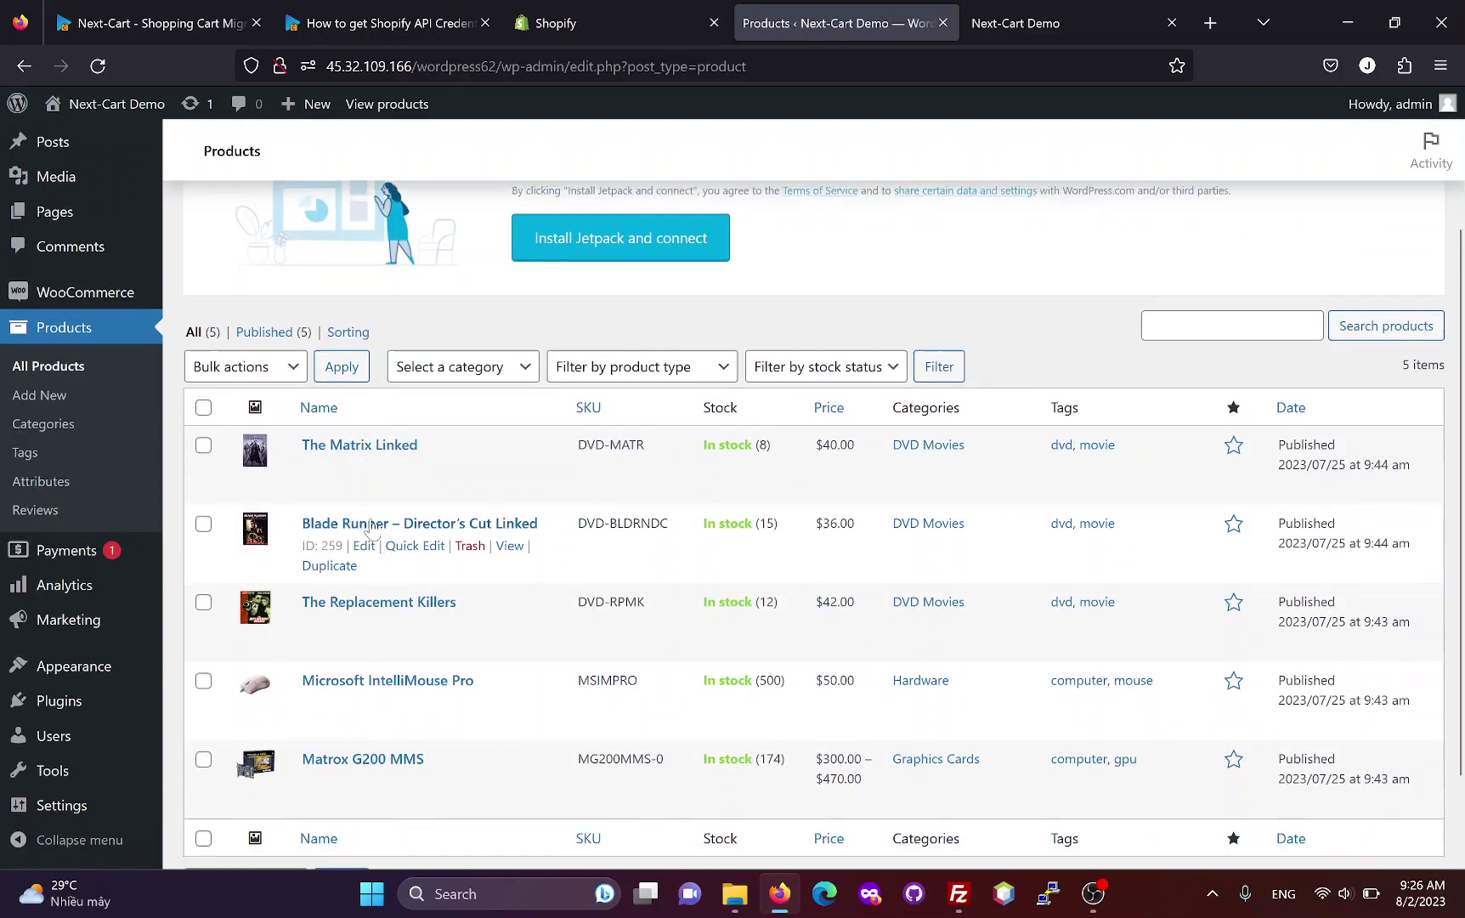
{"action": "left_click", "coordinate": [365, 736]}
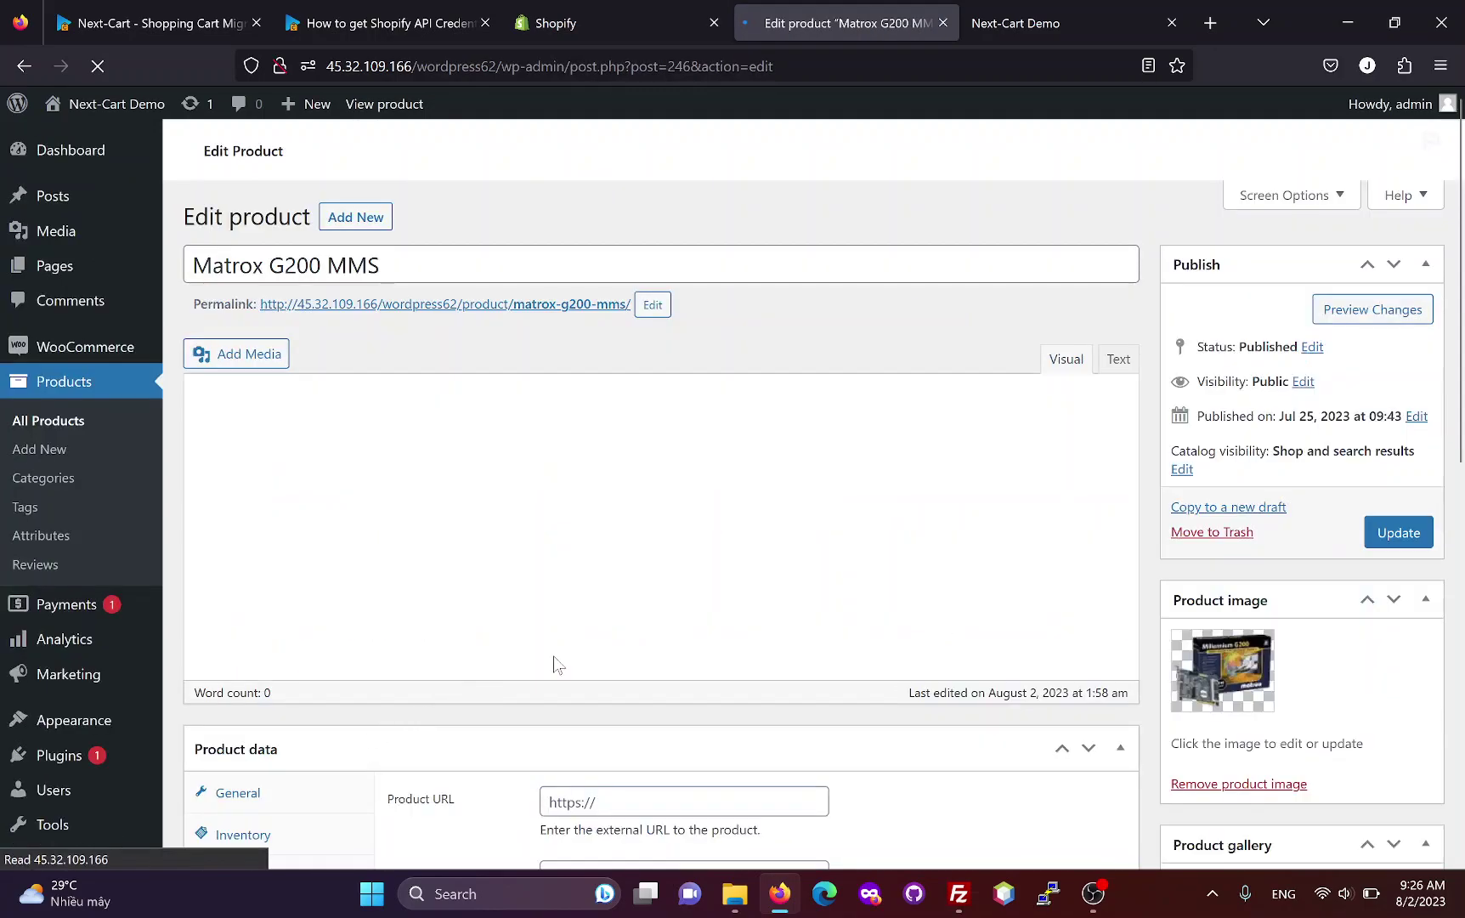
Step: Review the migrated description, images, tax settings, categories and tags of the Matrox G200 MMS product
{"action": "scroll", "coordinate": [655, 510], "scroll_direction": "down", "scroll_amount": 2}
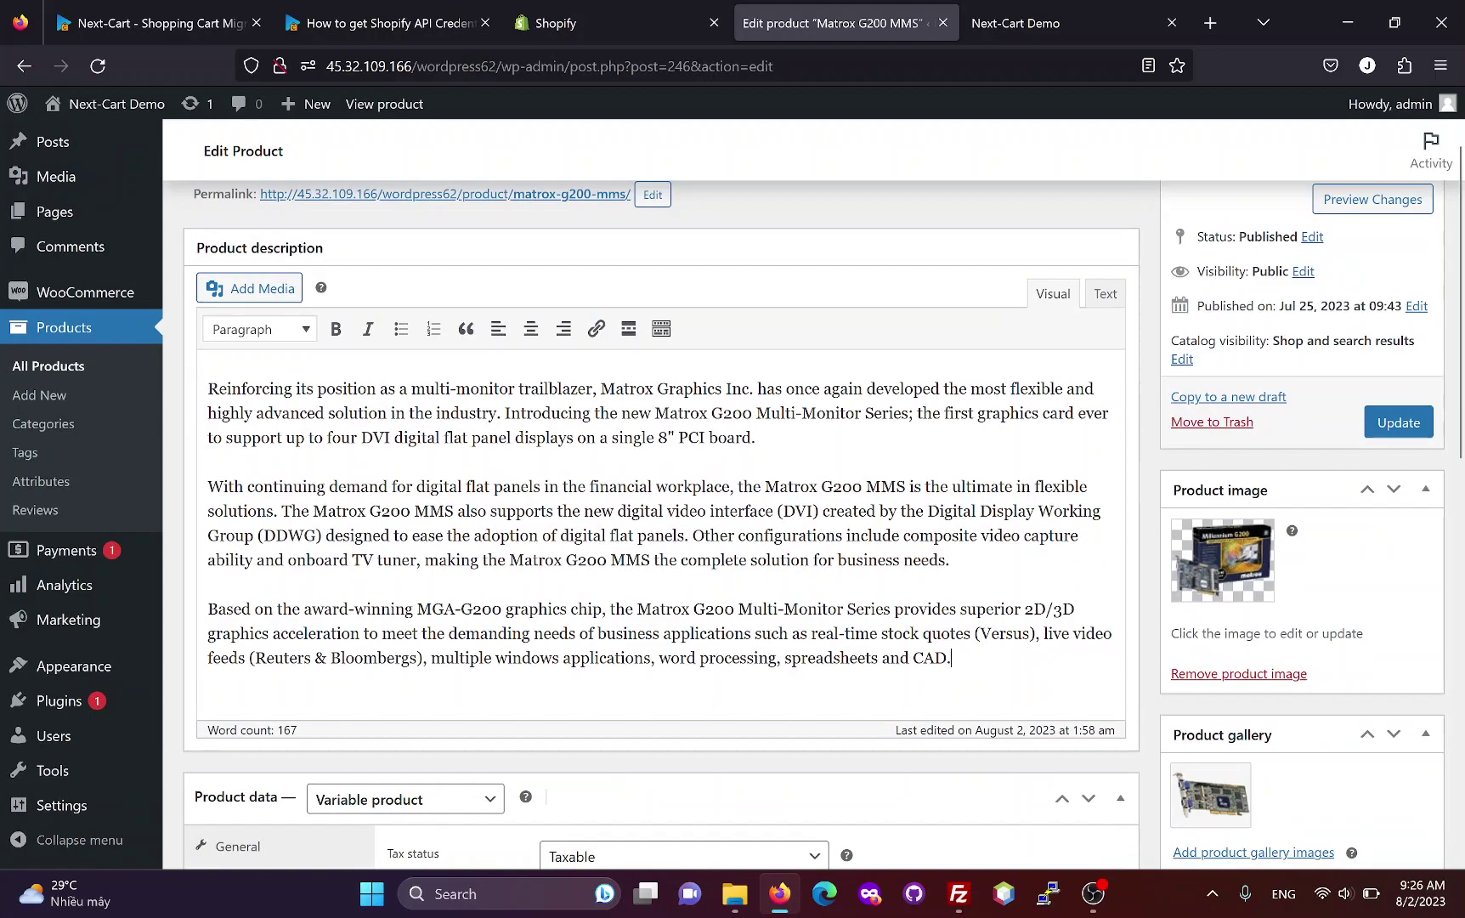
{"action": "scroll", "coordinate": [1222, 554], "scroll_direction": "down", "scroll_amount": 5}
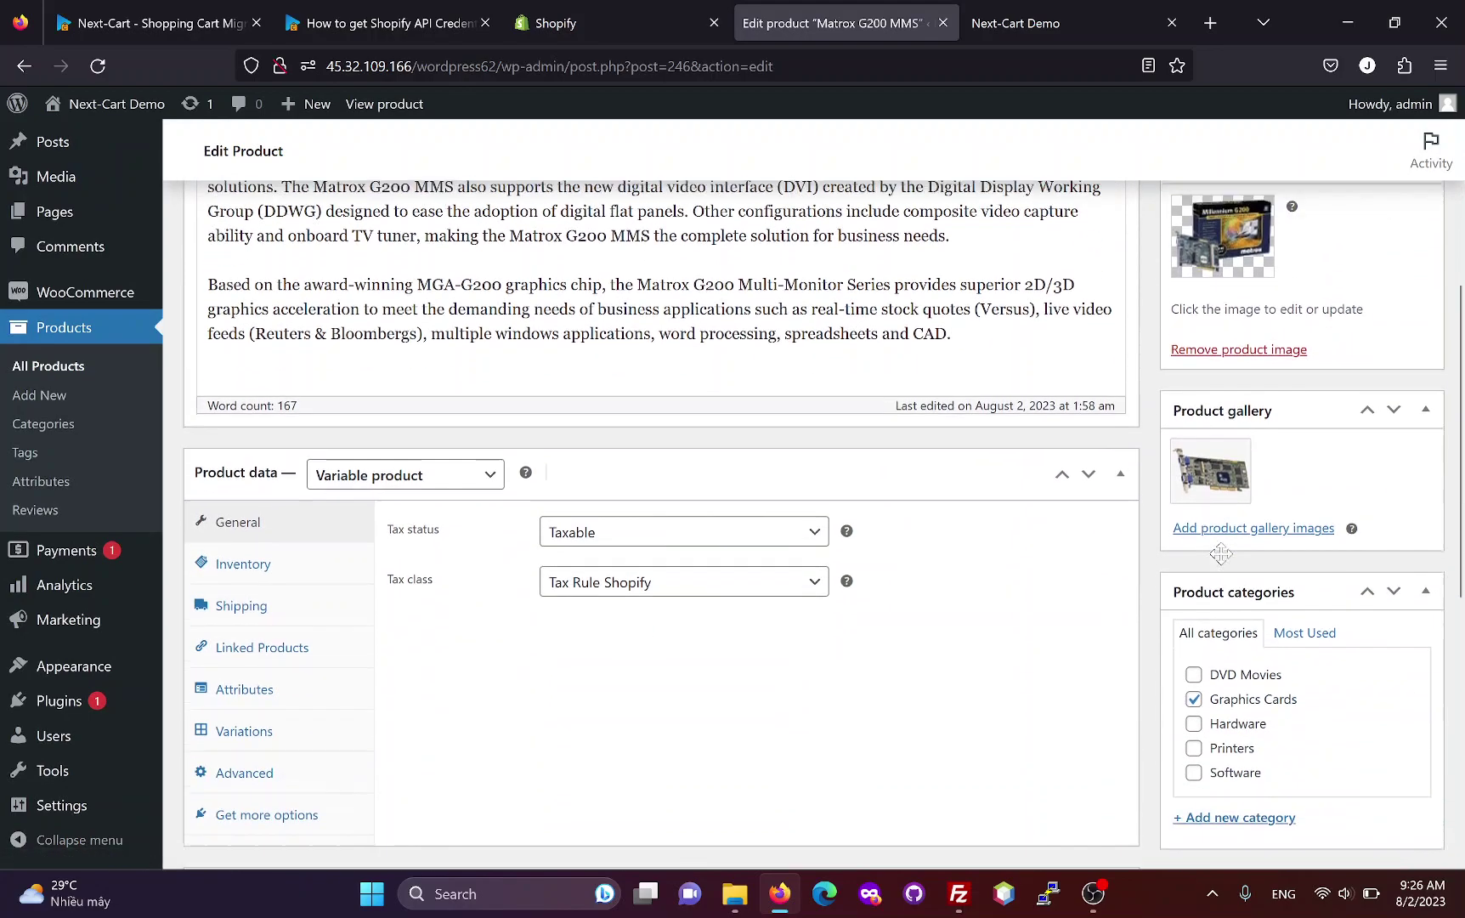
{"action": "scroll", "coordinate": [1221, 554], "scroll_direction": "down", "scroll_amount": 6}
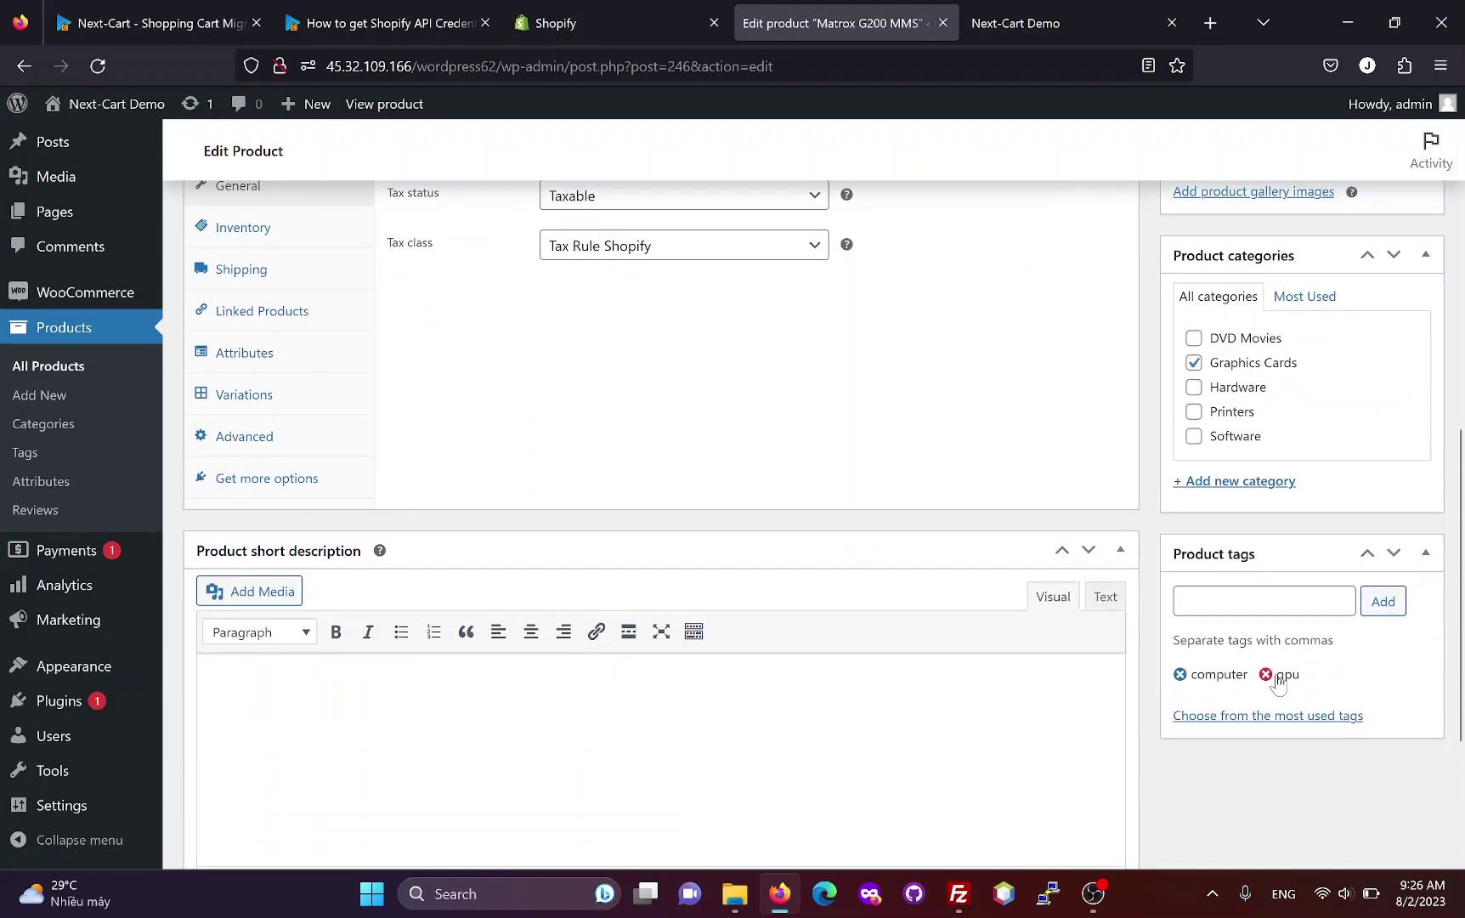
{"action": "scroll", "coordinate": [818, 588], "scroll_direction": "up", "scroll_amount": 4}
Step: Check the Inventory, Shipping and Linked Products data of the Matrox G200 MMS product
{"action": "left_click", "coordinate": [295, 449]}
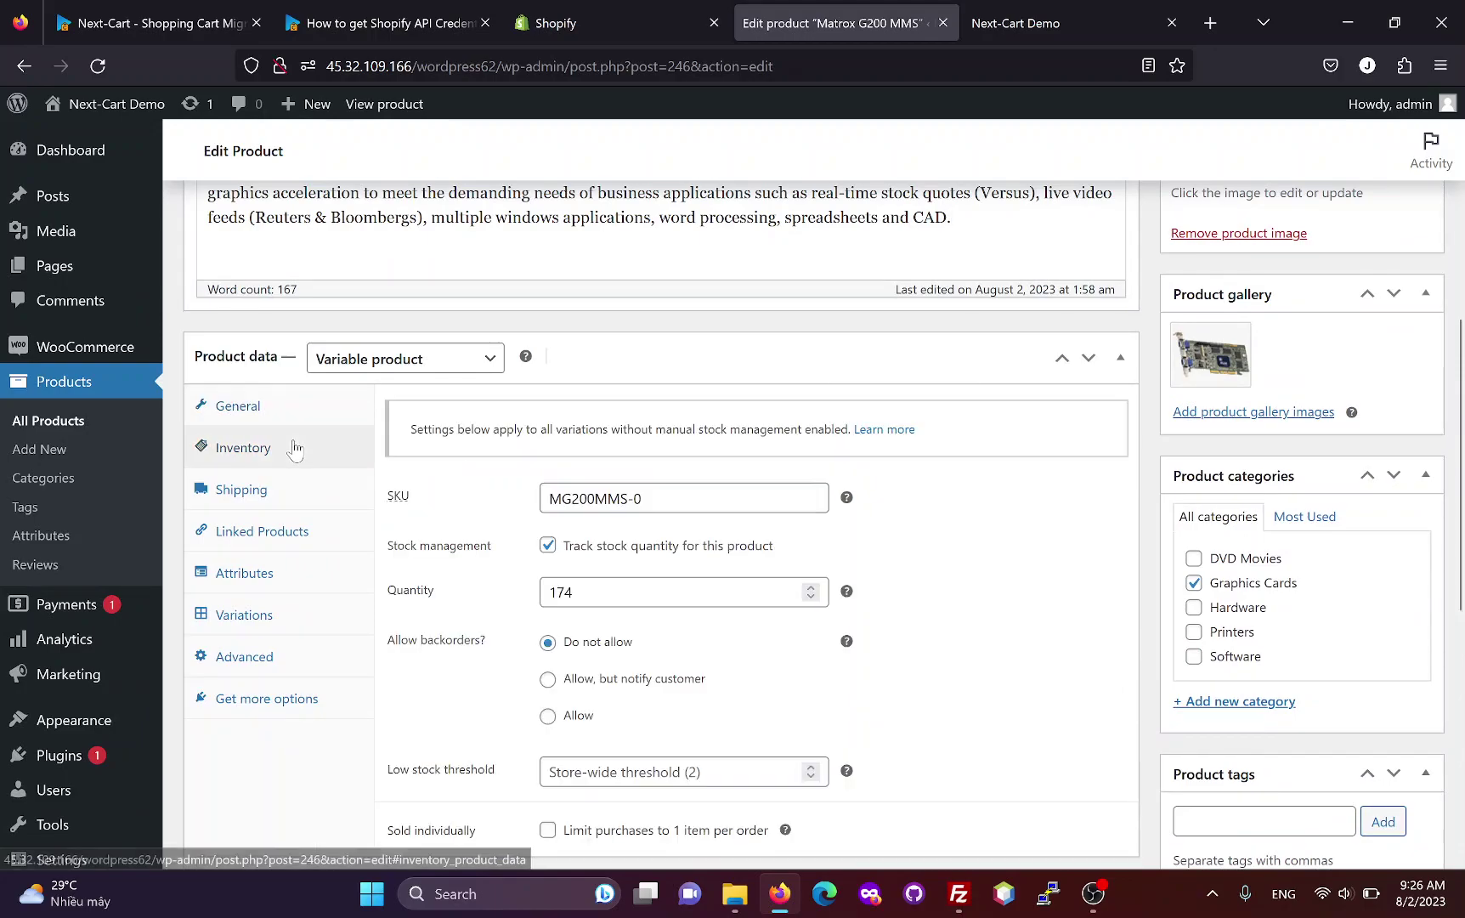
{"action": "scroll", "coordinate": [612, 513], "scroll_direction": "down", "scroll_amount": 2}
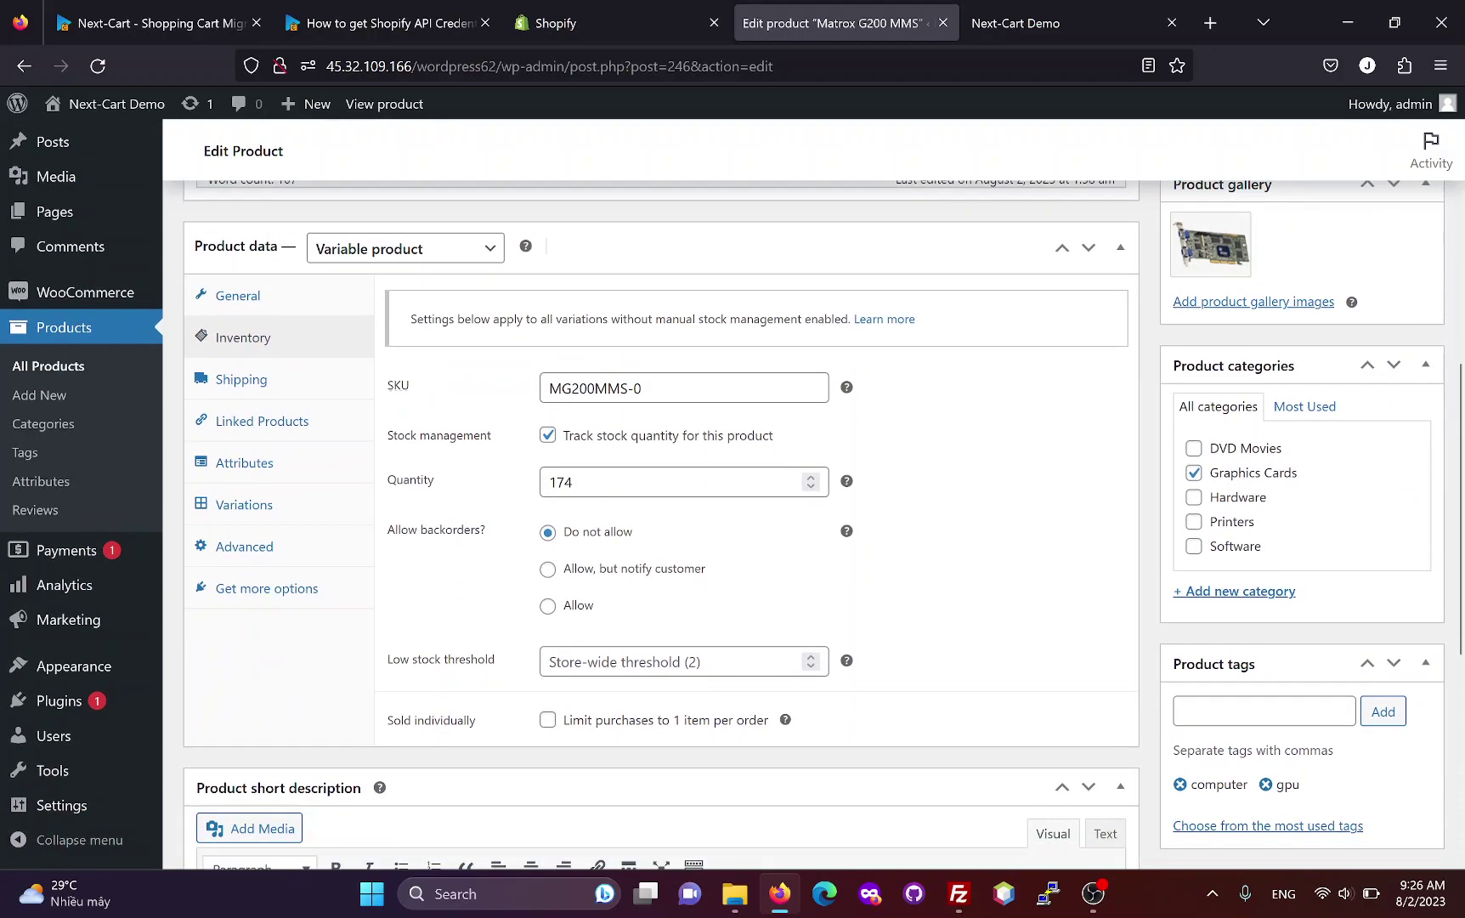
{"action": "left_click", "coordinate": [276, 396]}
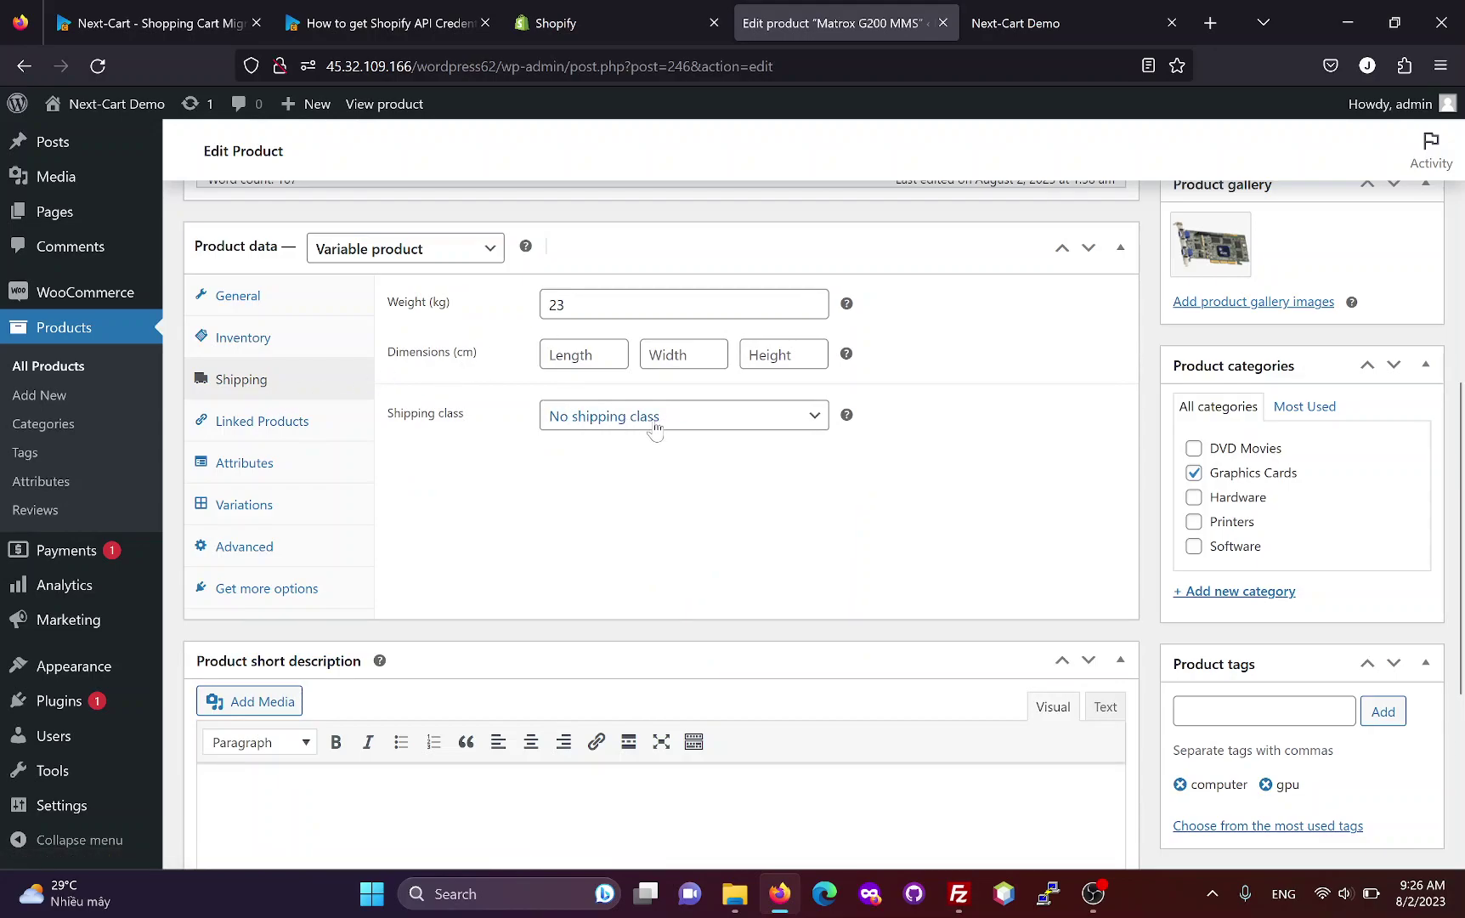
{"action": "left_click", "coordinate": [296, 440]}
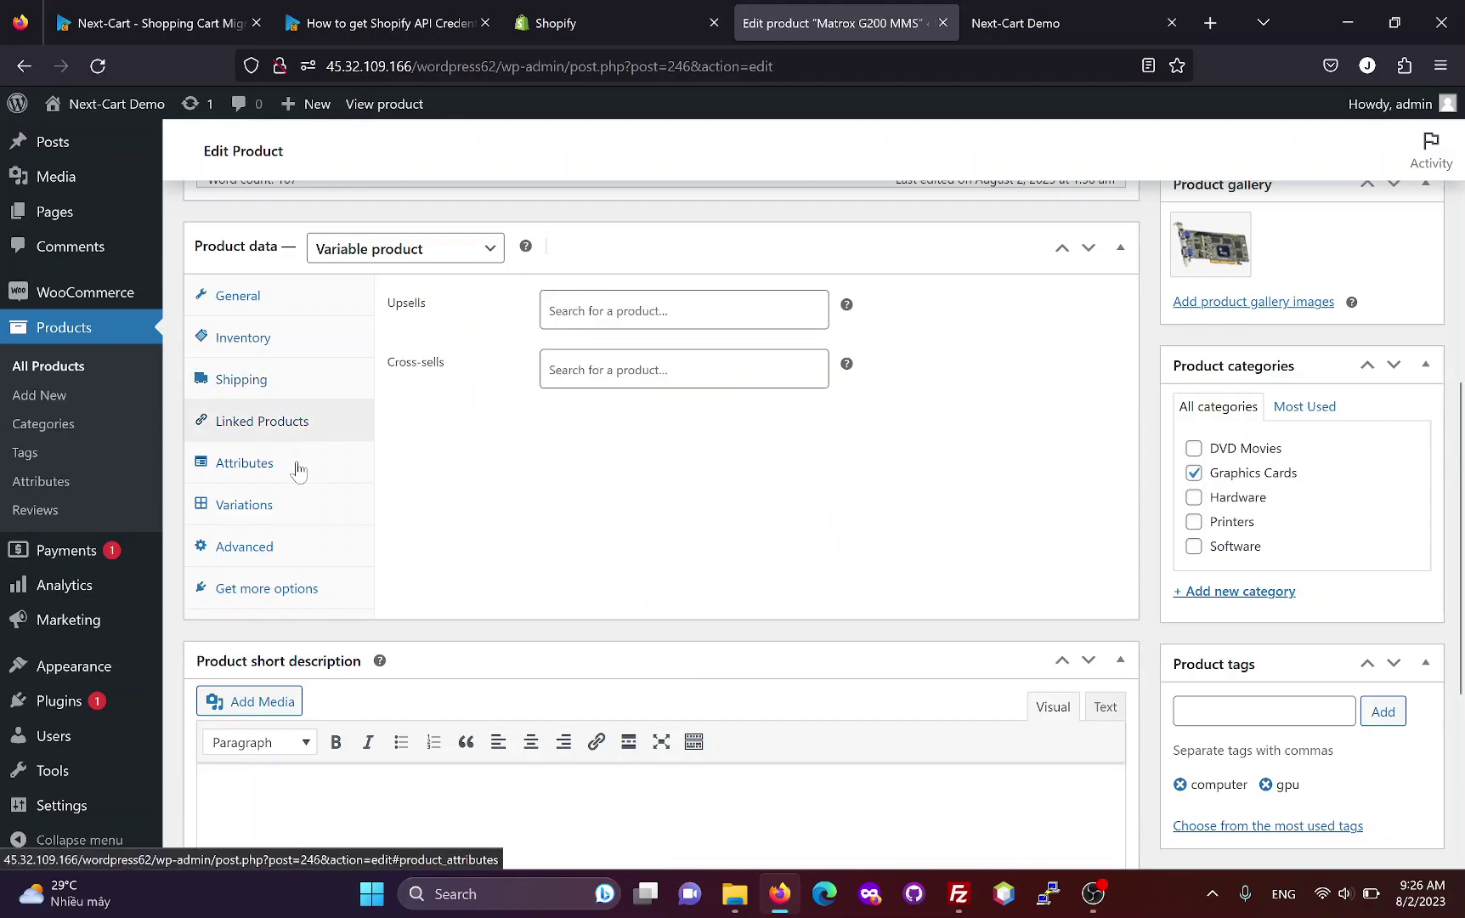
Step: Expand the product's Made In, Model, Memory, Year and Brand attributes to examine their values
{"action": "left_click", "coordinate": [298, 466]}
{"action": "left_click", "coordinate": [544, 442]}
{"action": "scroll", "coordinate": [635, 510], "scroll_direction": "down", "scroll_amount": 1}
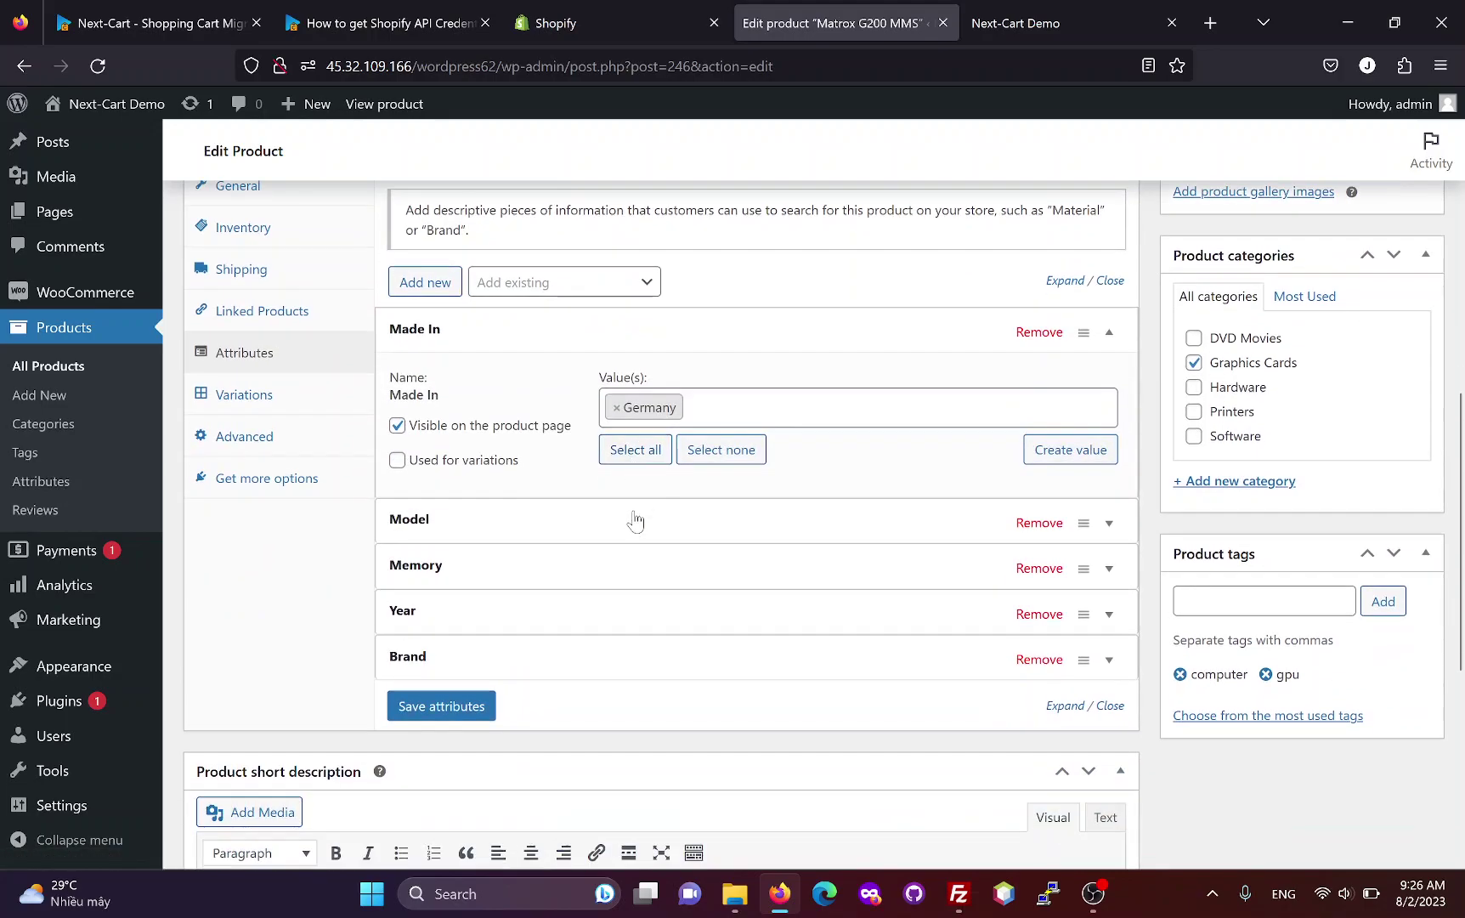
{"action": "left_click", "coordinate": [653, 518]}
{"action": "scroll", "coordinate": [655, 518], "scroll_direction": "down", "scroll_amount": 2}
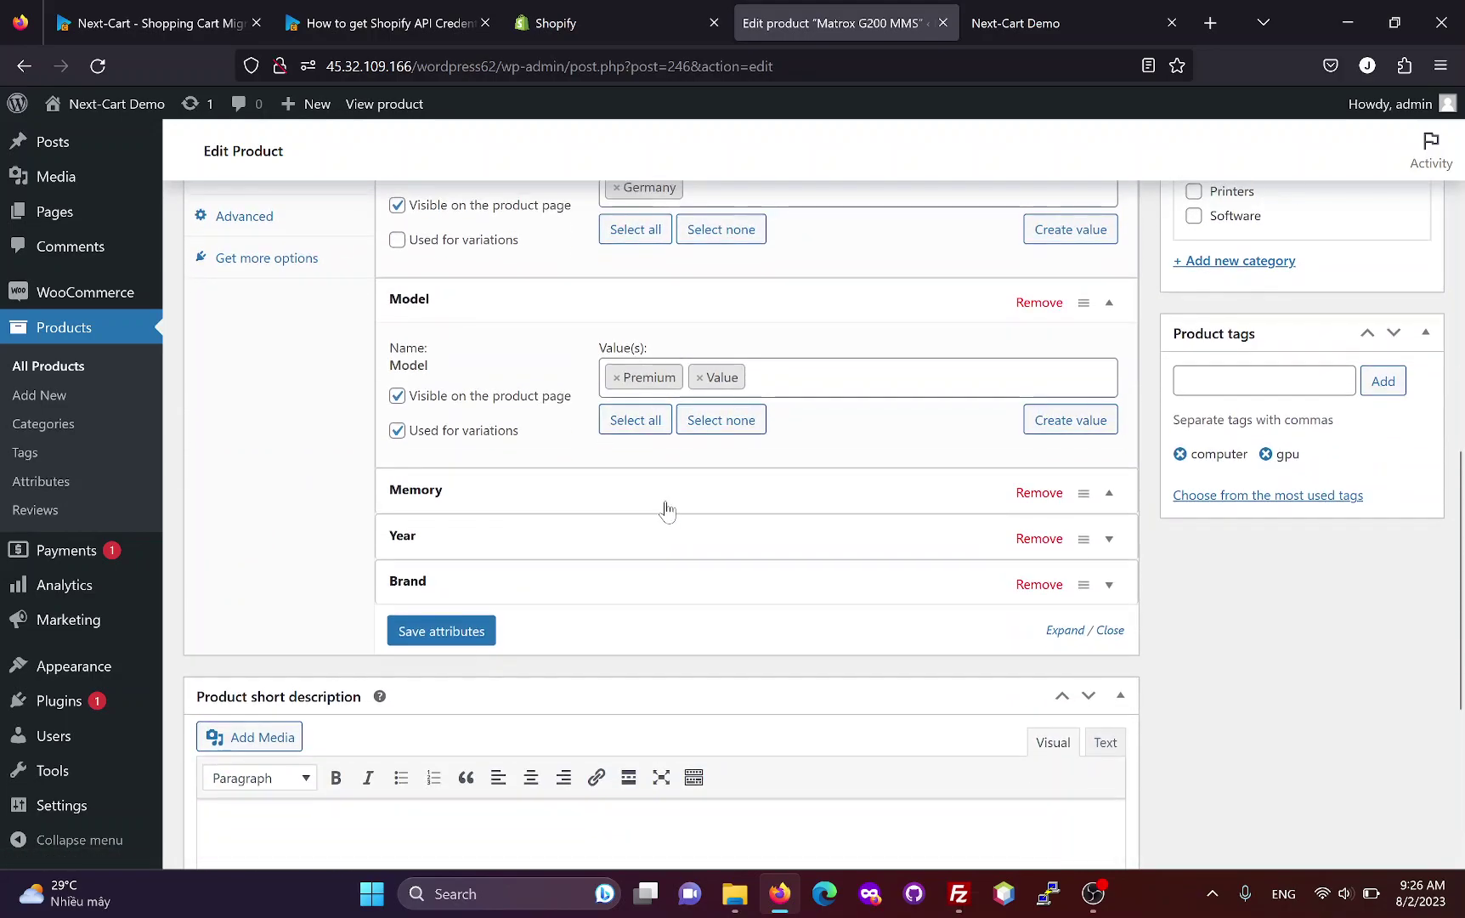
{"action": "left_click", "coordinate": [667, 510]}
{"action": "scroll", "coordinate": [671, 544], "scroll_direction": "down", "scroll_amount": 1}
{"action": "left_click", "coordinate": [678, 571]}
{"action": "scroll", "coordinate": [684, 570], "scroll_direction": "down", "scroll_amount": 2}
{"action": "left_click", "coordinate": [685, 551]}
{"action": "scroll", "coordinate": [438, 573], "scroll_direction": "up", "scroll_amount": 4}
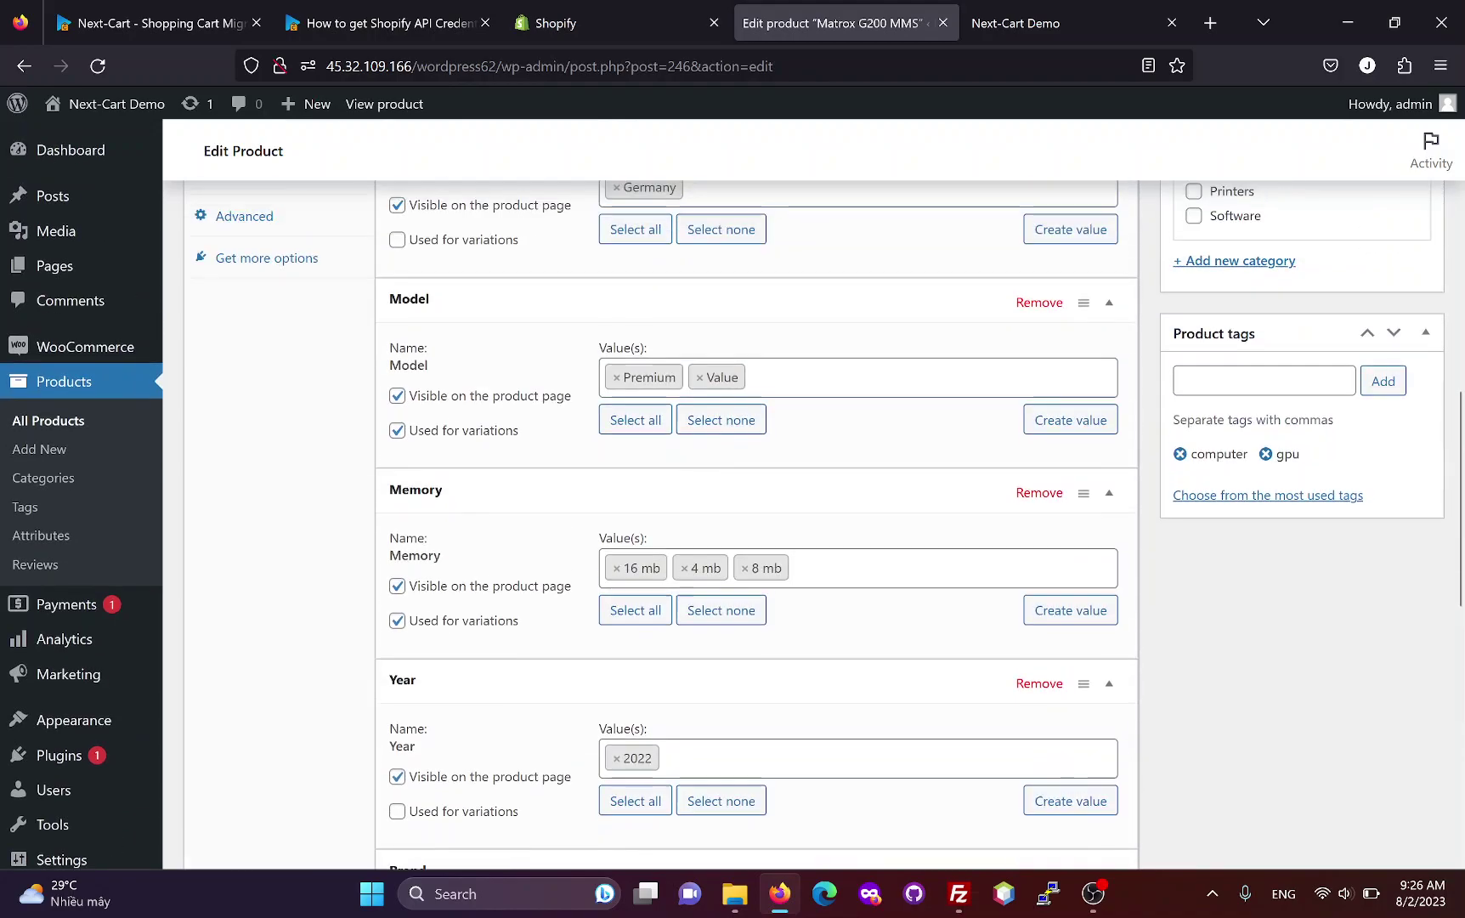
Step: Expand the Matrox G200 MMS variations and examine their SKUs, regular prices, stock quantities and weights
{"action": "left_click", "coordinate": [263, 291]}
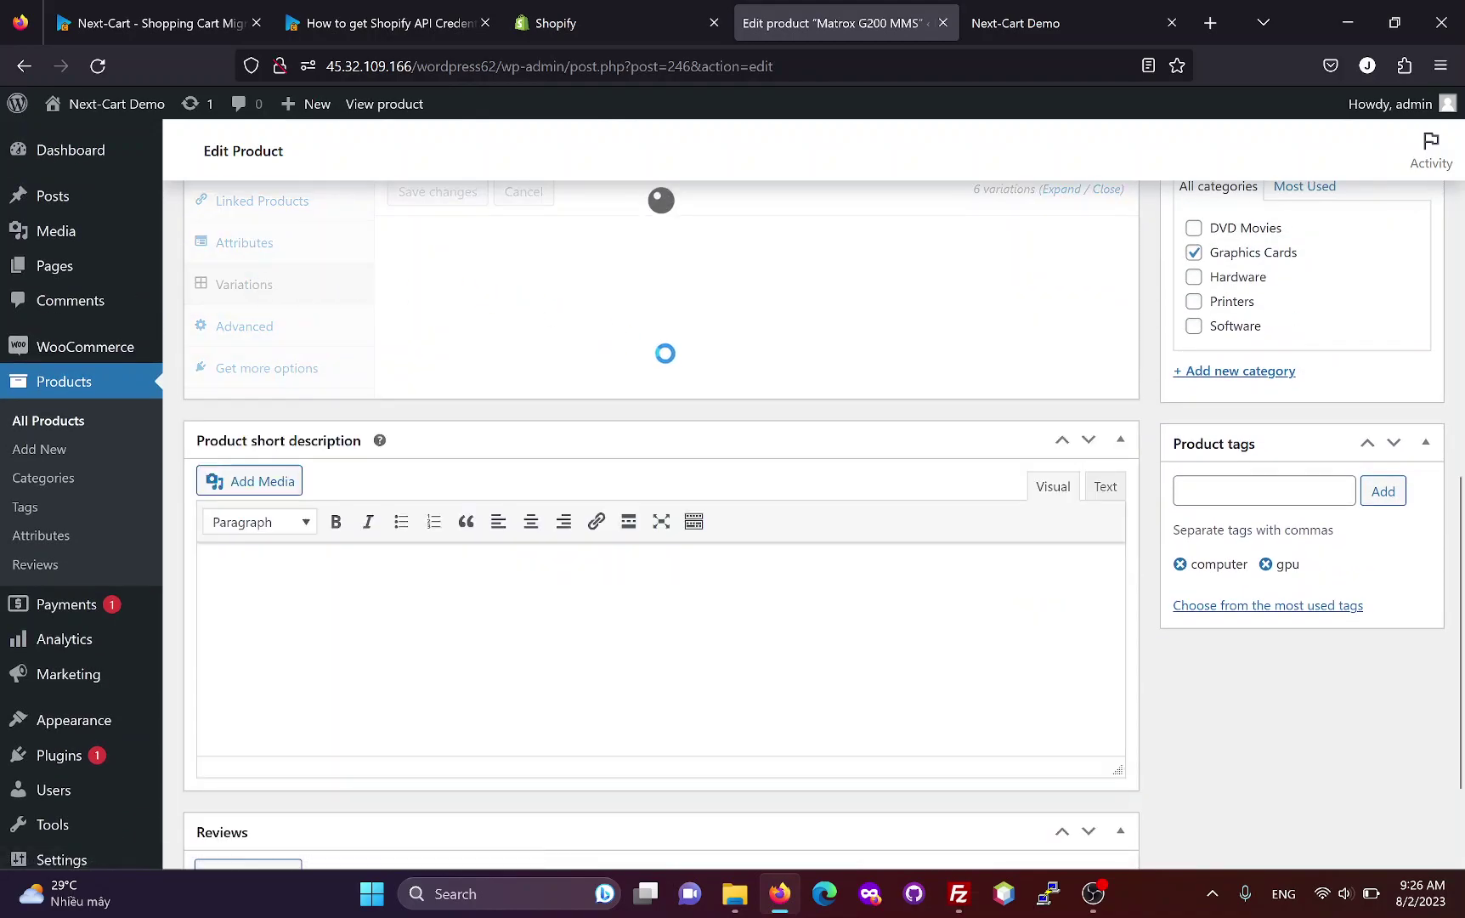
{"action": "scroll", "coordinate": [717, 374], "scroll_direction": "up", "scroll_amount": 2}
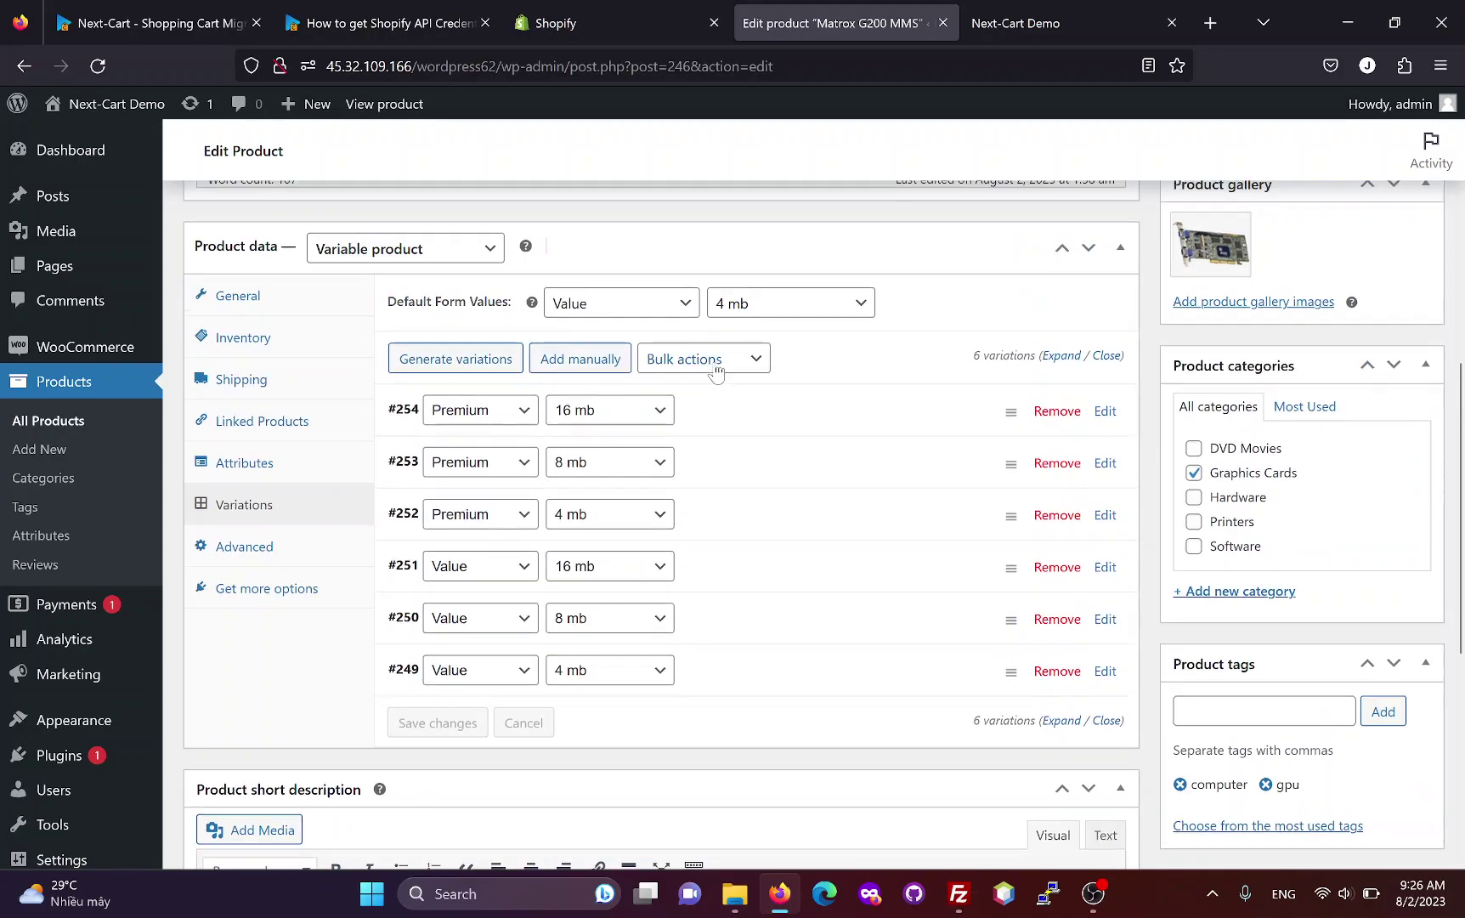
{"action": "left_click", "coordinate": [763, 415]}
{"action": "scroll", "coordinate": [763, 415], "scroll_direction": "down", "scroll_amount": 2}
{"action": "left_click", "coordinate": [640, 429]}
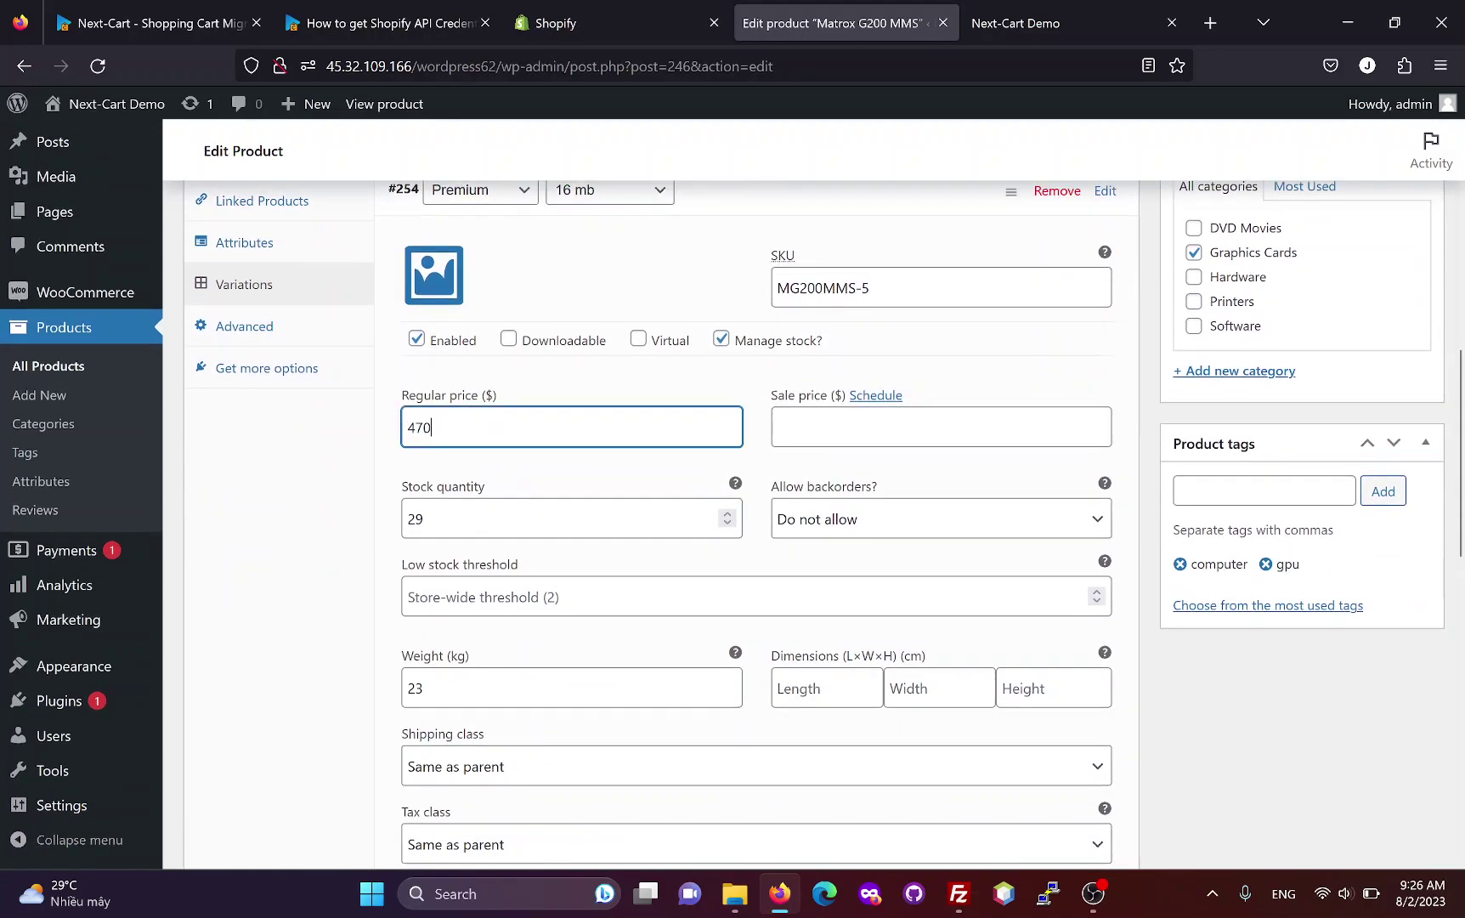
{"action": "scroll", "coordinate": [641, 448], "scroll_direction": "down", "scroll_amount": 3}
{"action": "left_click", "coordinate": [713, 578]}
{"action": "scroll", "coordinate": [713, 579], "scroll_direction": "down", "scroll_amount": 3}
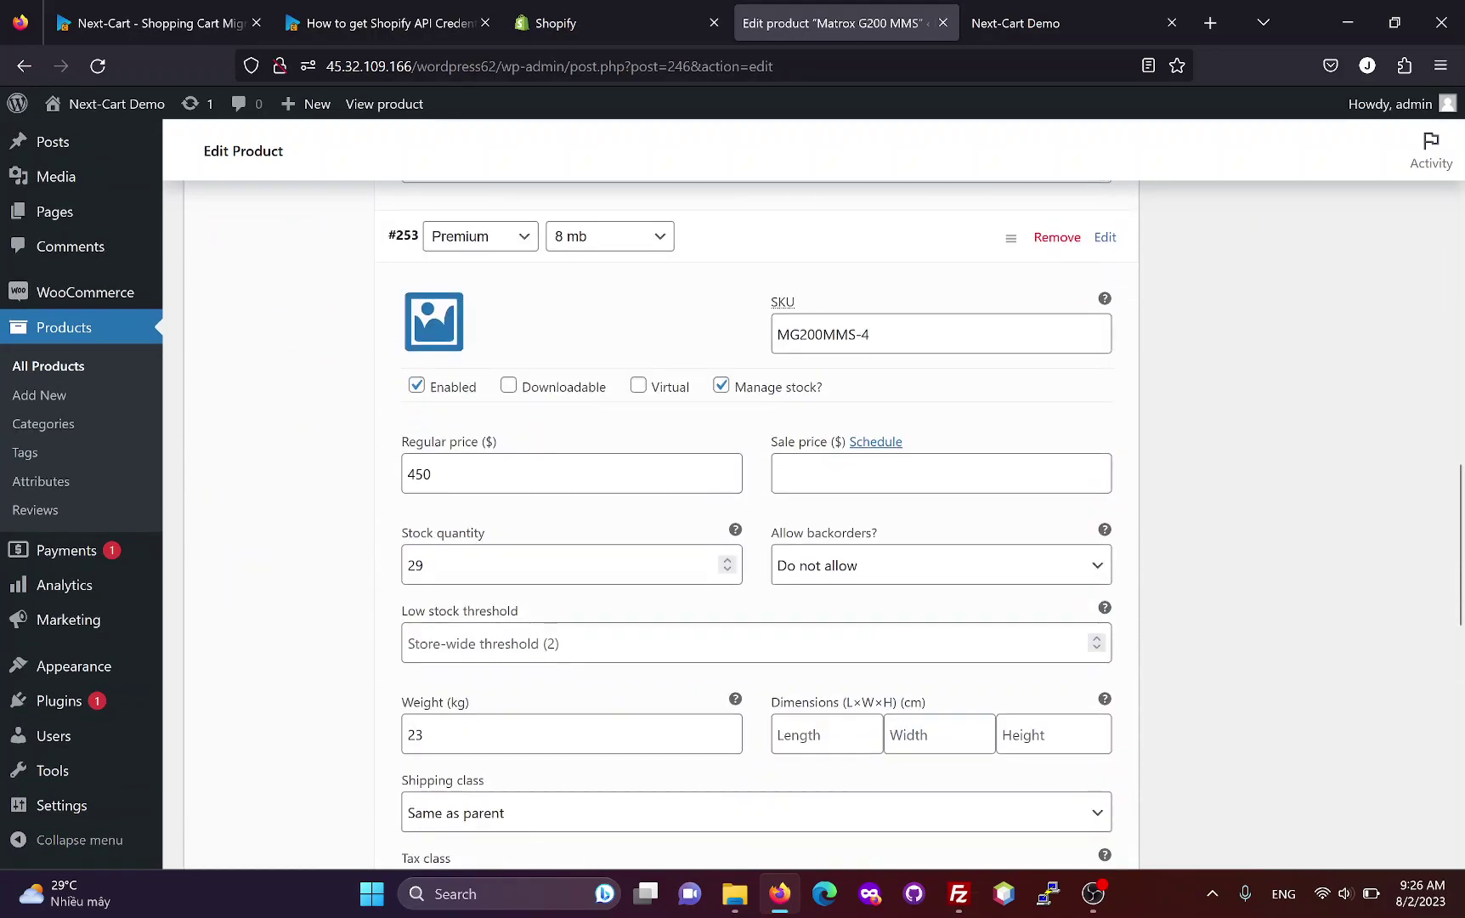
{"action": "left_click", "coordinate": [690, 476]}
{"action": "scroll", "coordinate": [691, 505], "scroll_direction": "down", "scroll_amount": 4}
{"action": "left_click", "coordinate": [733, 507]}
{"action": "scroll", "coordinate": [733, 508], "scroll_direction": "down", "scroll_amount": 8}
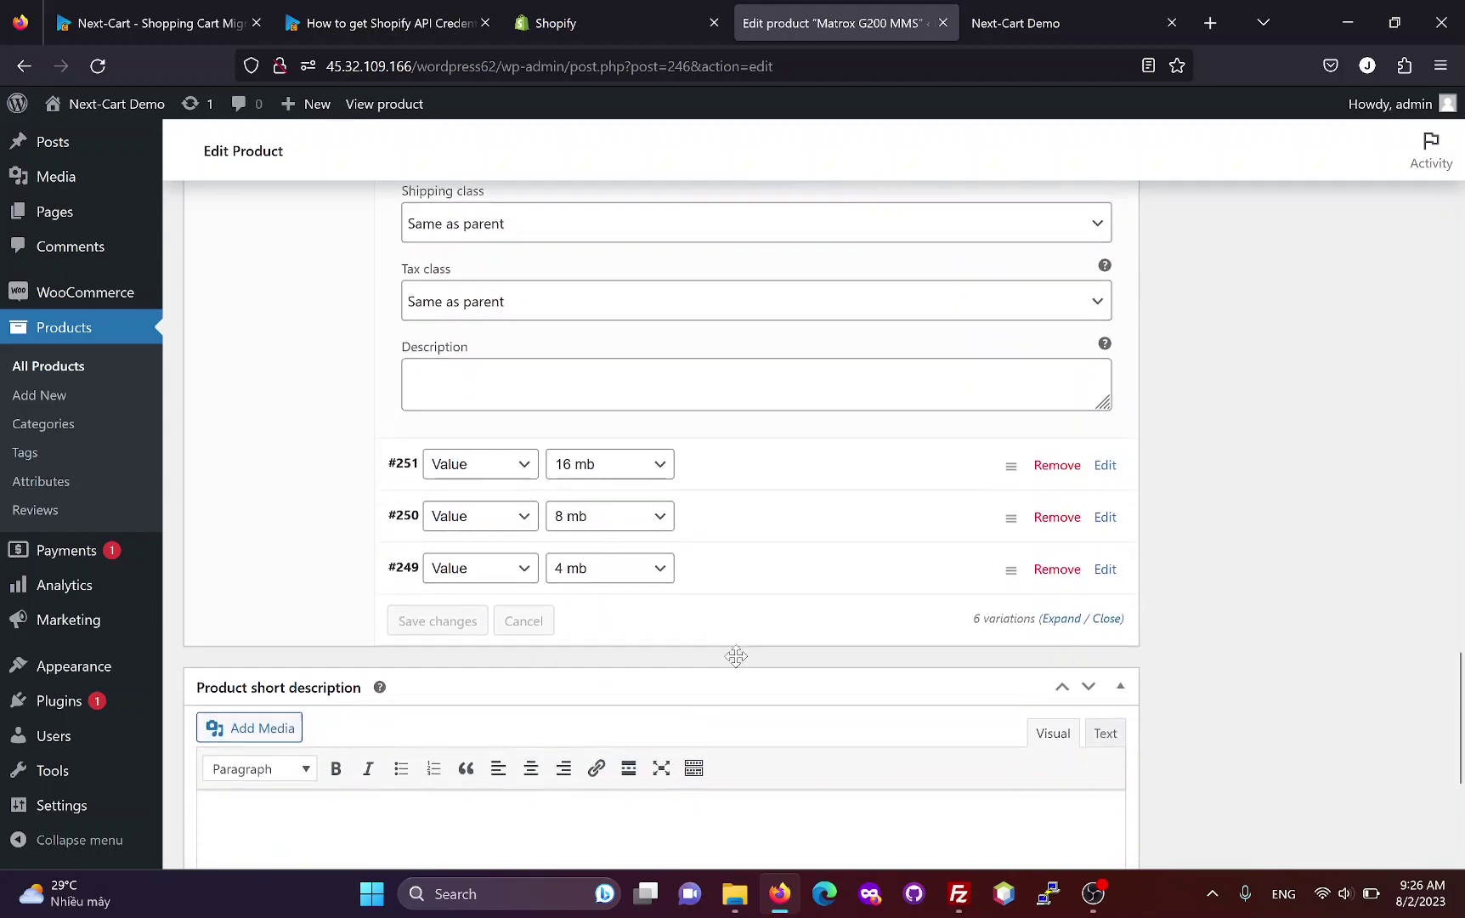
{"action": "left_click", "coordinate": [737, 548]}
{"action": "scroll", "coordinate": [748, 549], "scroll_direction": "down", "scroll_amount": 5}
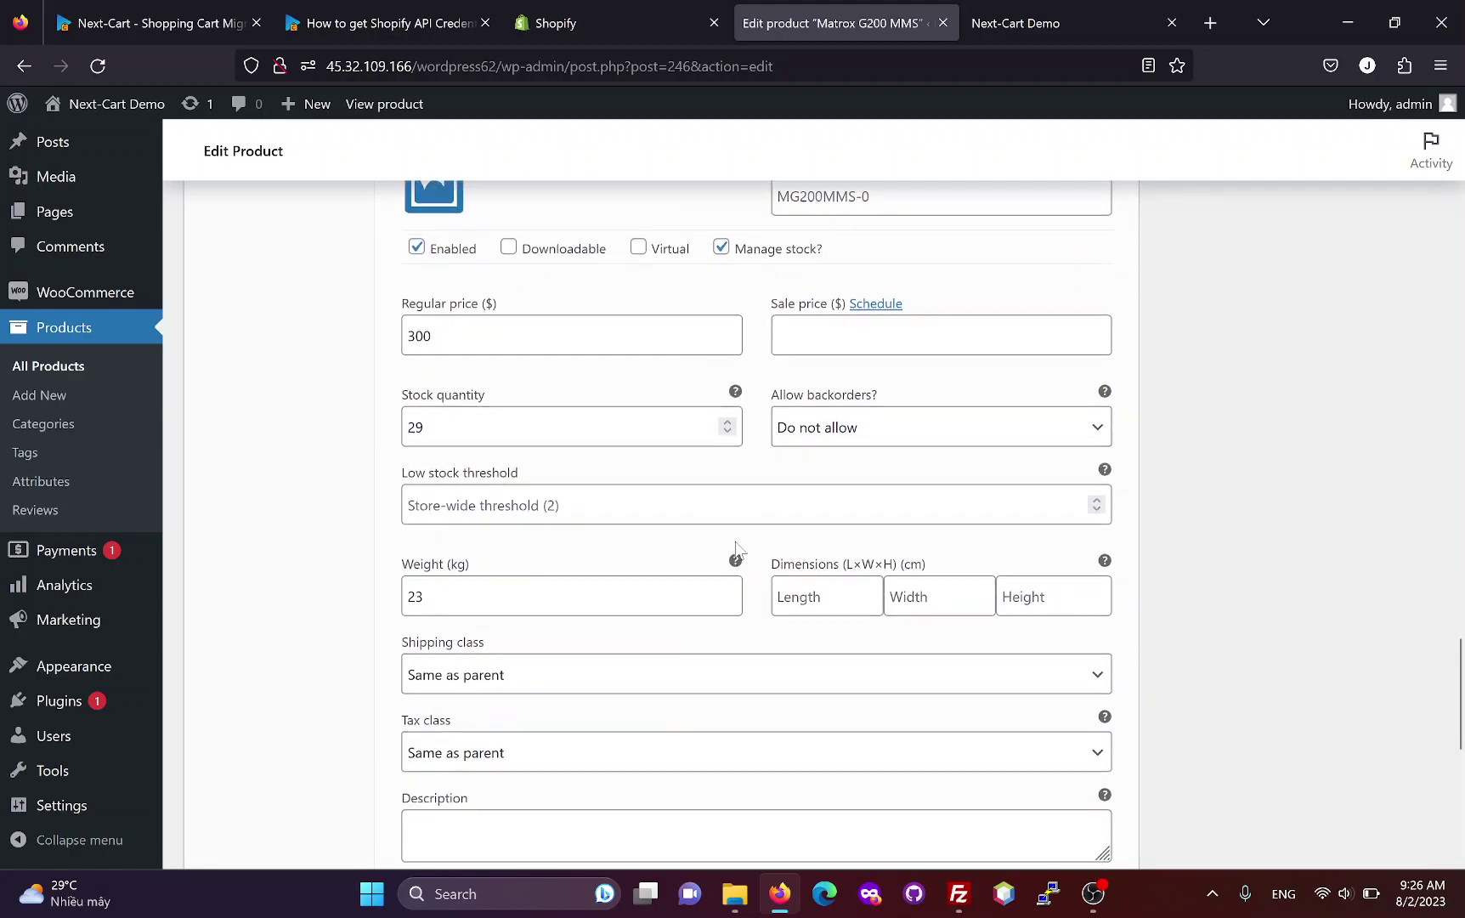
Step: Return to the All Products list and open the Microsoft IntelliMouse Pro product
{"action": "scroll", "coordinate": [799, 550], "scroll_direction": "up", "scroll_amount": 6}
{"action": "left_click", "coordinate": [498, 667]}
{"action": "key", "text": "ctrl+a"}
{"action": "left_click", "coordinate": [1241, 565]}
{"action": "left_click_drag", "start_coordinate": [1460, 628], "coordinate": [1456, 160]}
{"action": "left_click", "coordinate": [56, 423]}
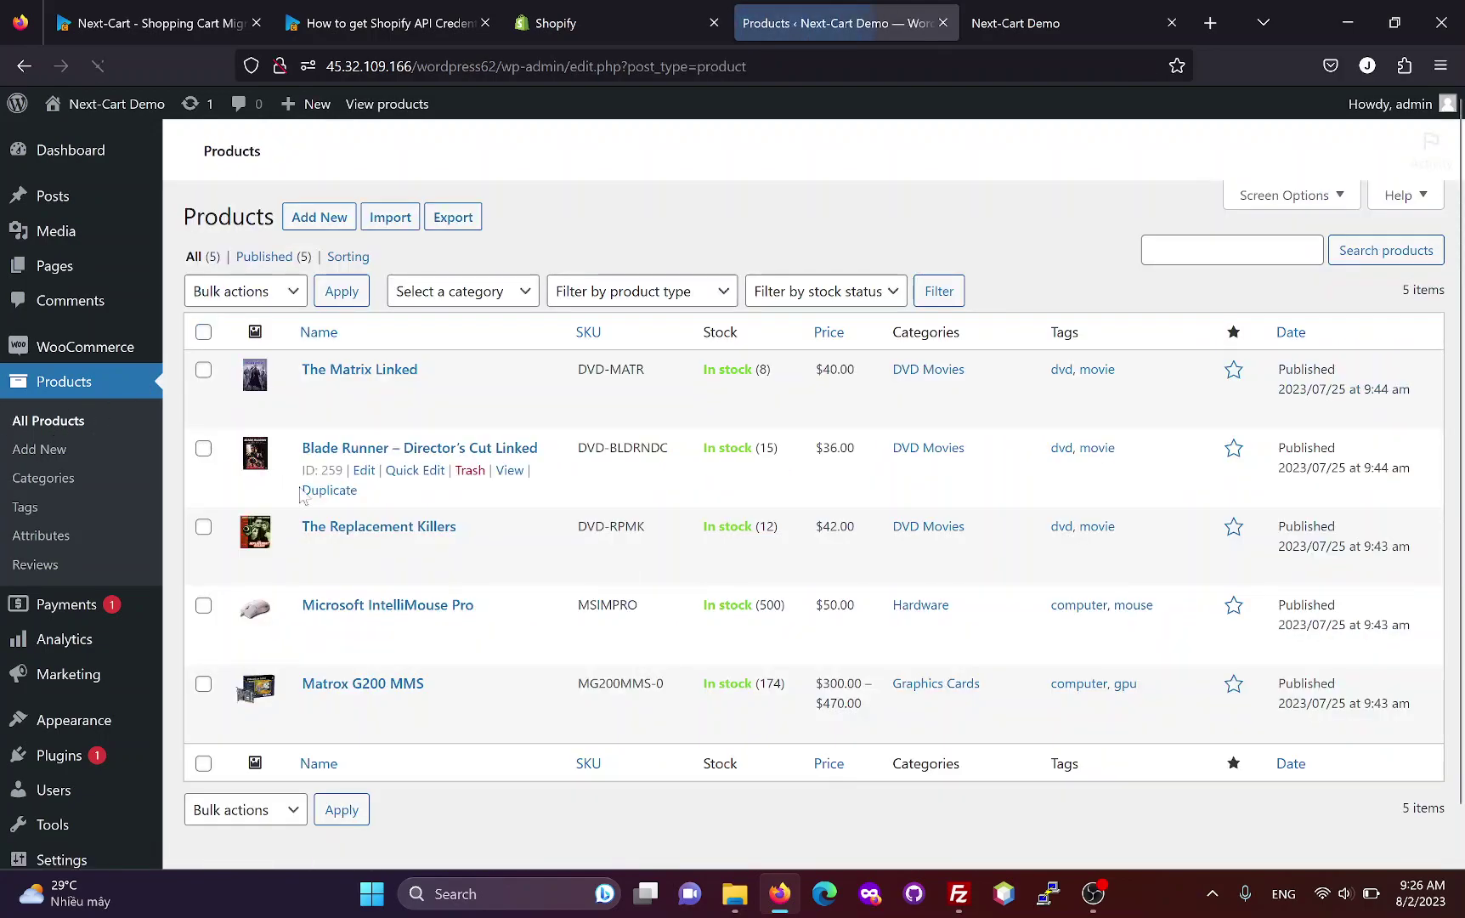
{"action": "scroll", "coordinate": [398, 689], "scroll_direction": "down", "scroll_amount": 2}
{"action": "left_click", "coordinate": [364, 767]}
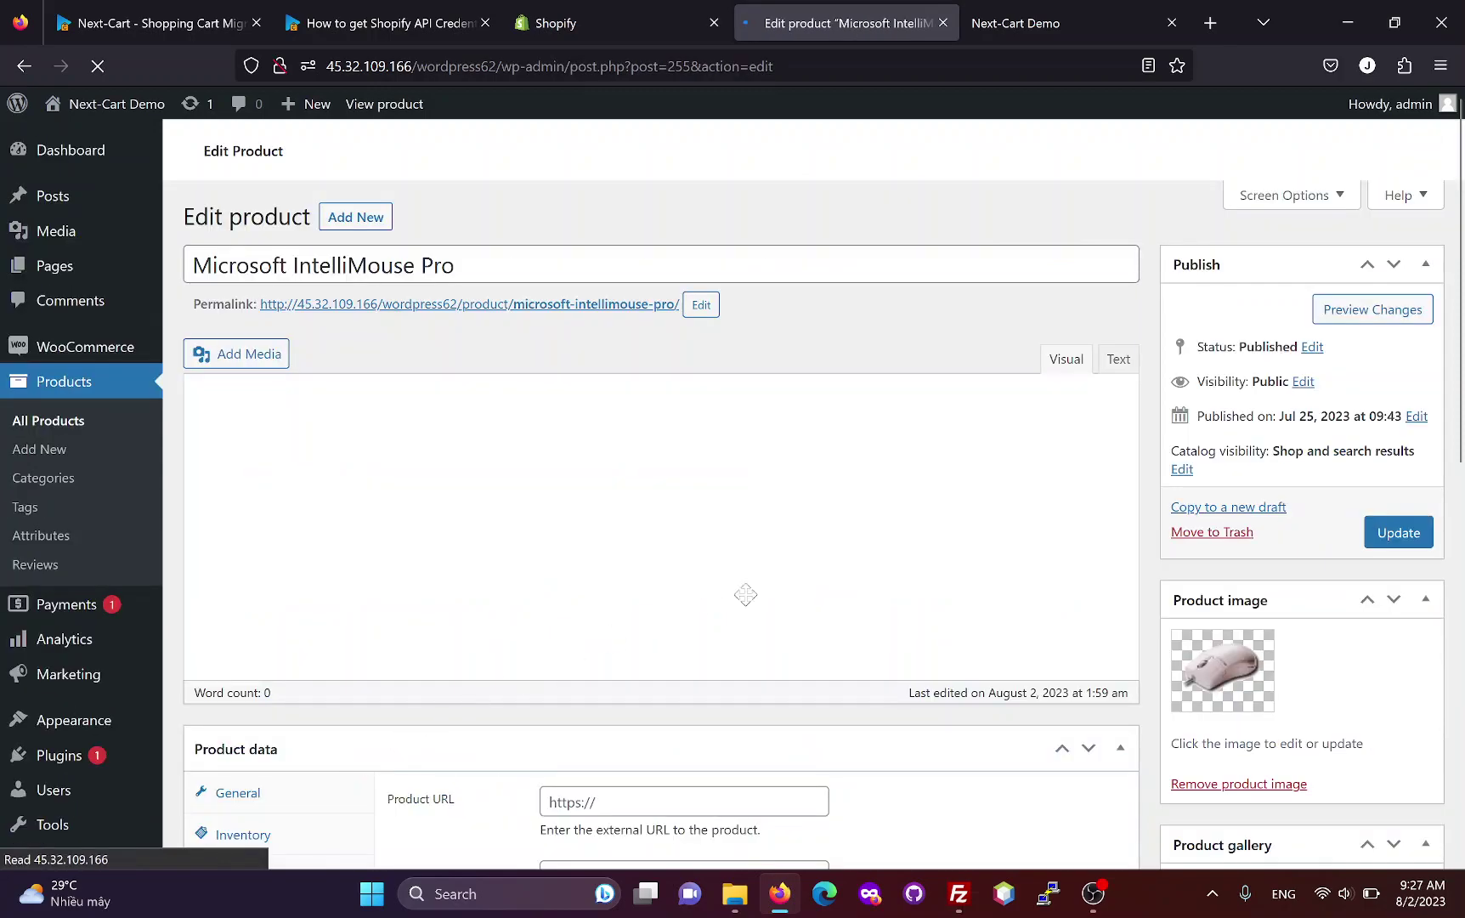
Step: Check the description and the General, Inventory, Shipping and Linked Products data of the Microsoft IntelliMouse Pro product
{"action": "scroll", "coordinate": [795, 561], "scroll_direction": "down", "scroll_amount": 3}
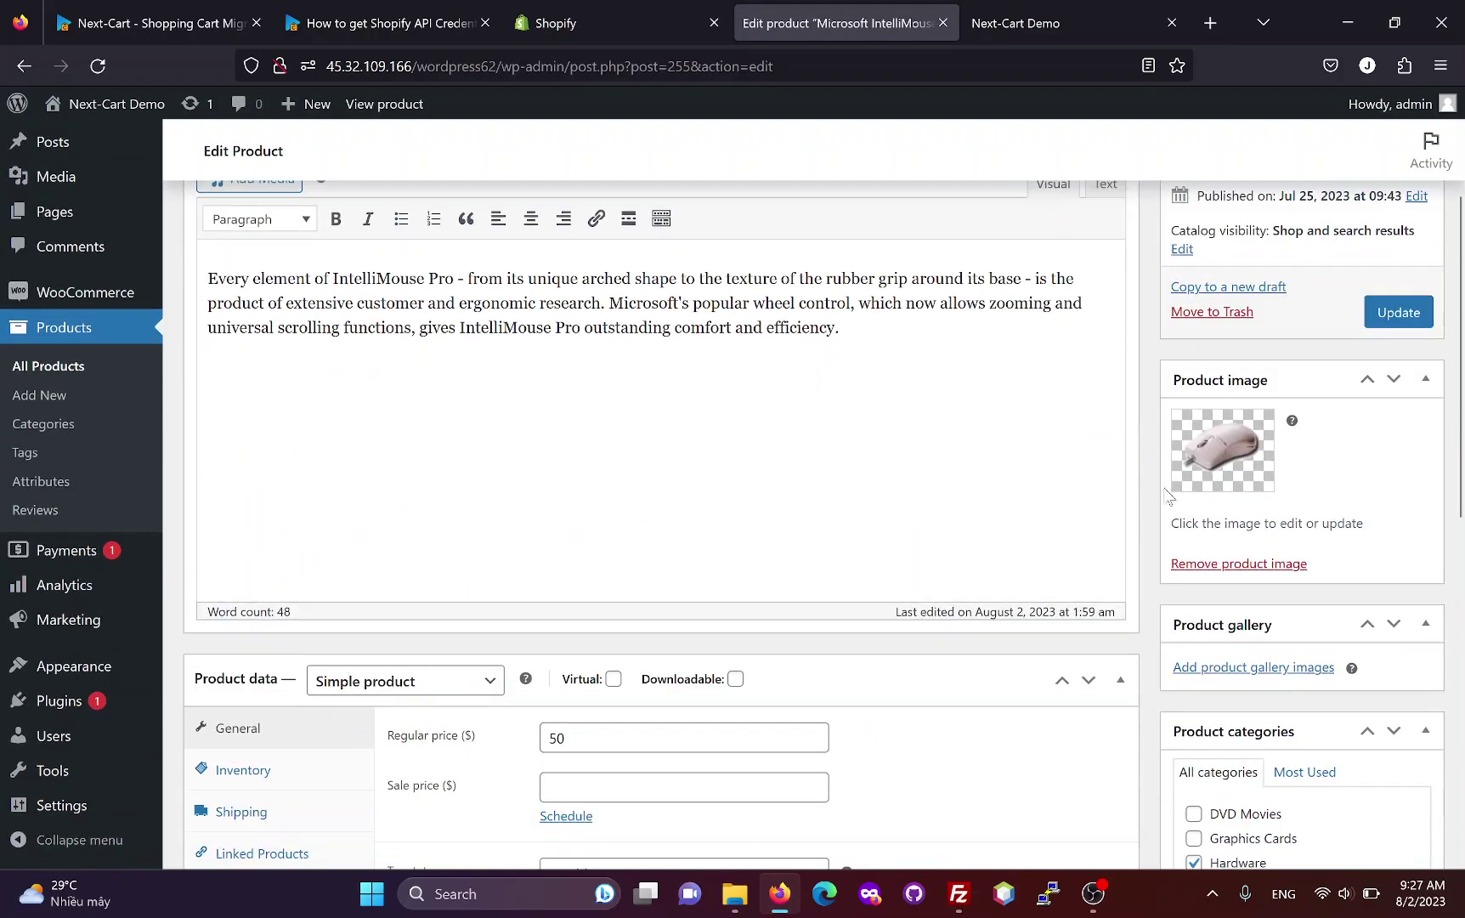
{"action": "scroll", "coordinate": [1234, 519], "scroll_direction": "down", "scroll_amount": 5}
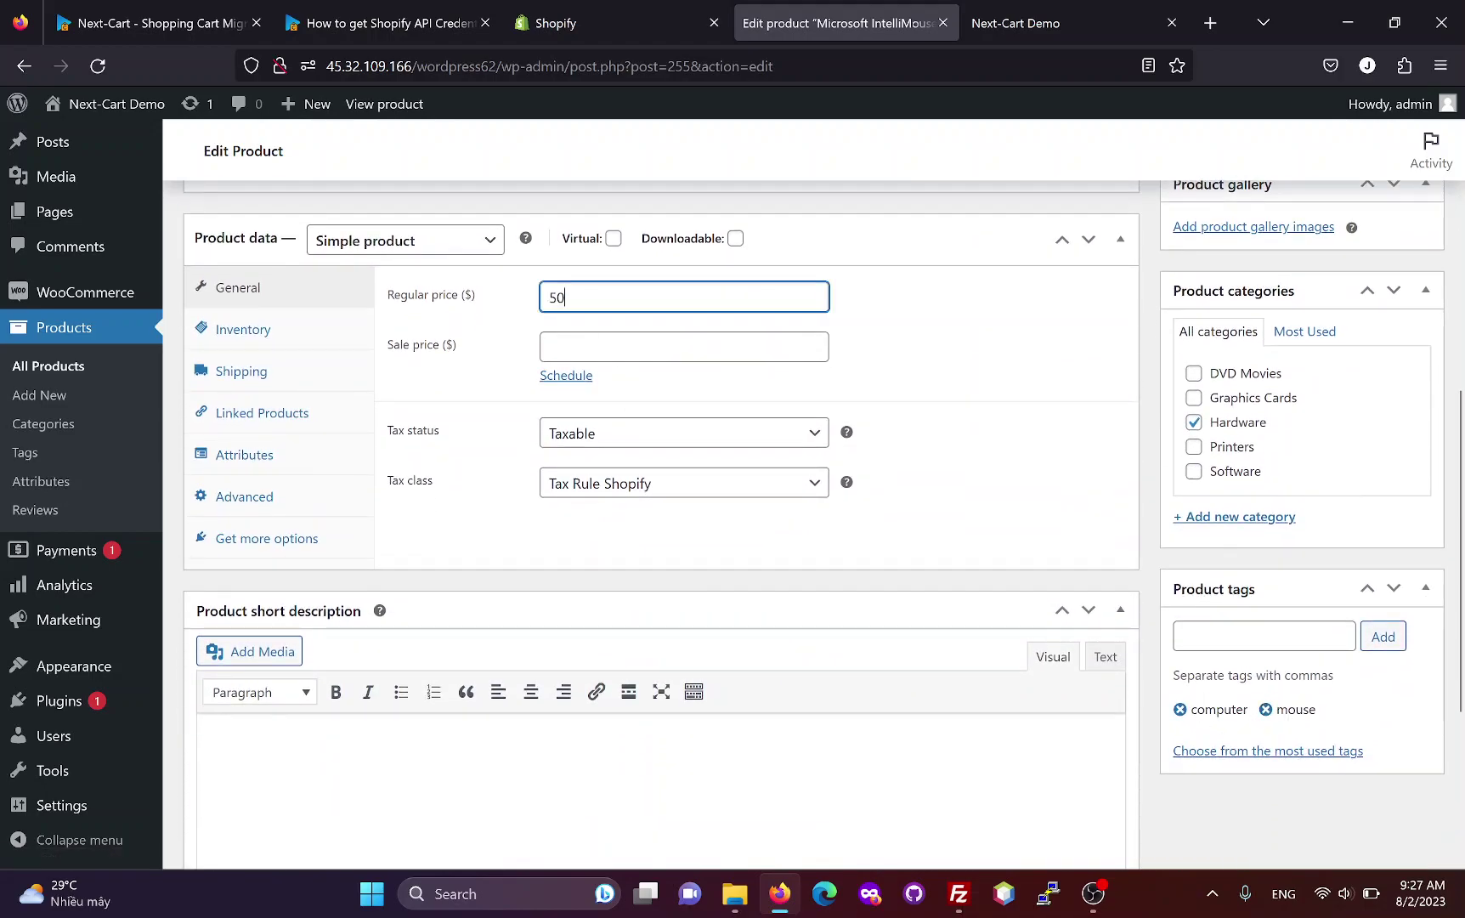
{"action": "left_click", "coordinate": [284, 337]}
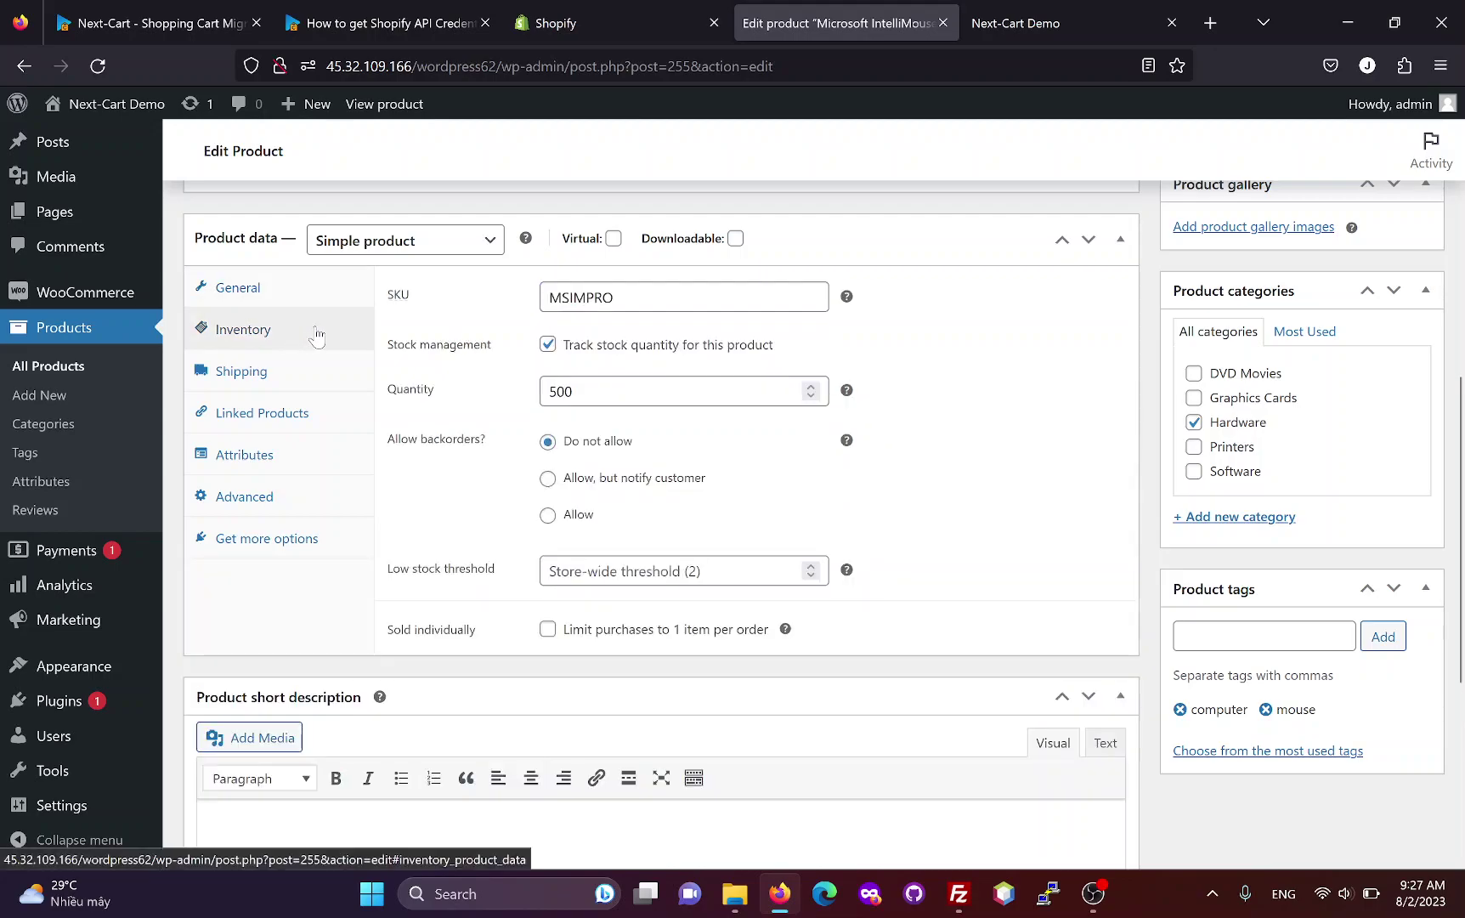
{"action": "left_click", "coordinate": [281, 375]}
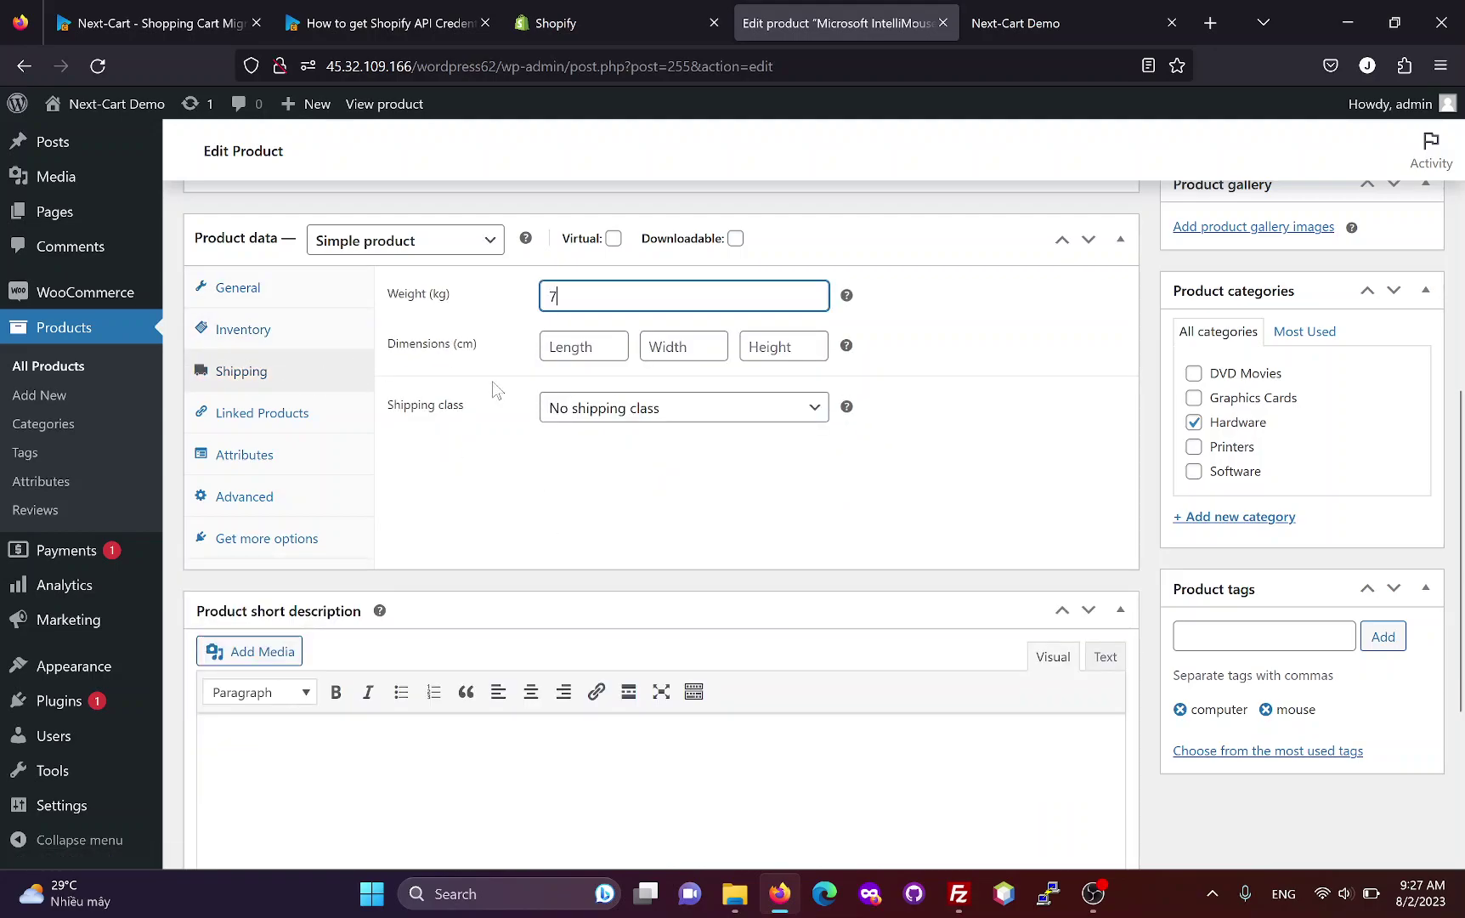
{"action": "left_click", "coordinate": [268, 421]}
Step: Expand the Microsoft IntelliMouse Pro's Made In, Year and Brand attributes to examine their values
{"action": "left_click", "coordinate": [291, 463]}
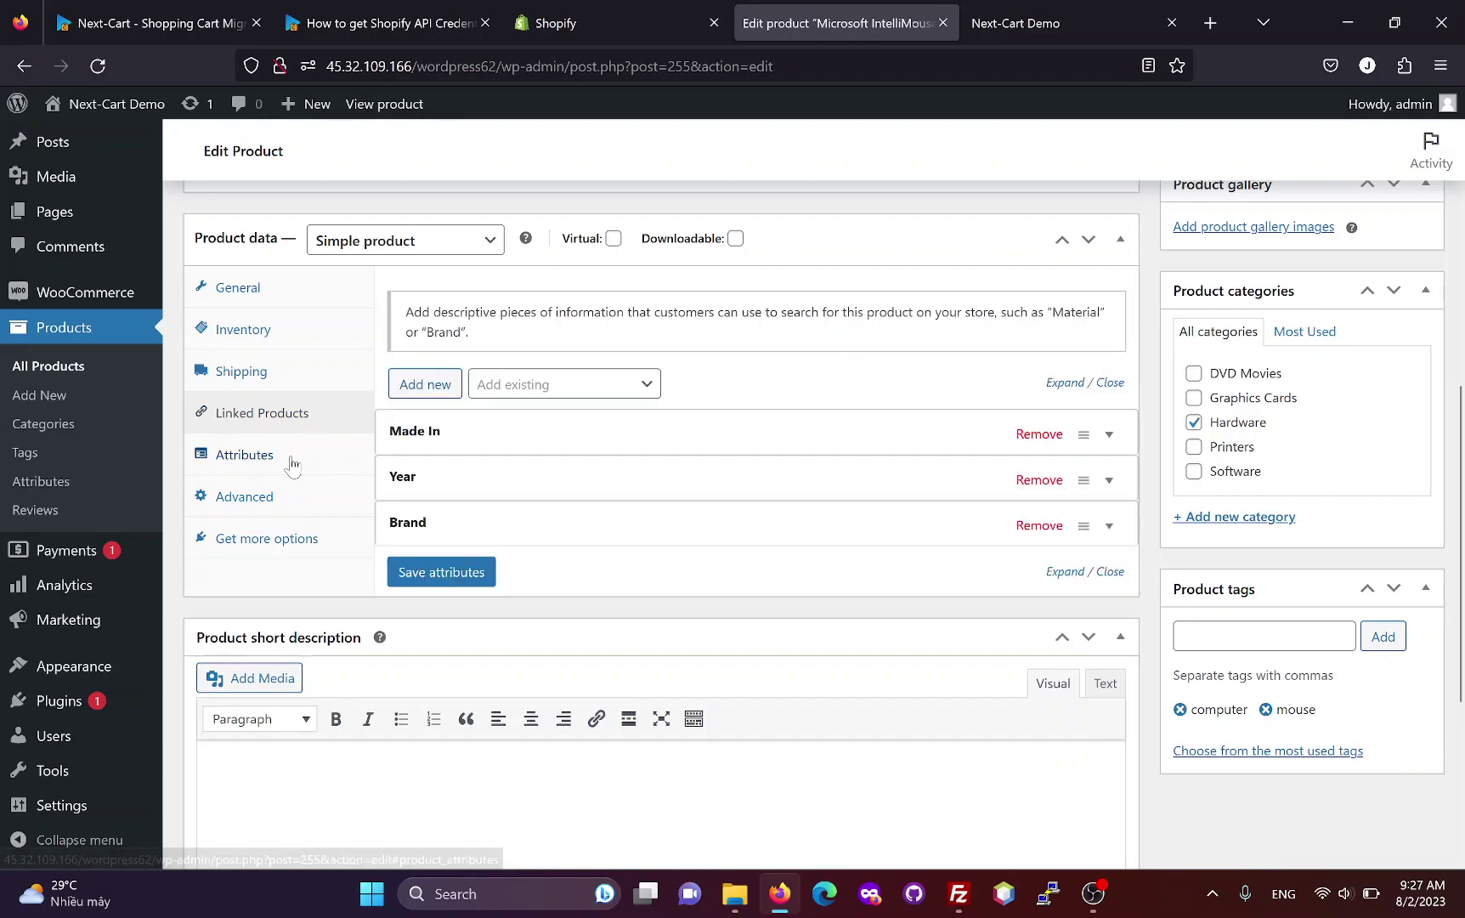
{"action": "left_click", "coordinate": [528, 438]}
{"action": "scroll", "coordinate": [569, 476], "scroll_direction": "down", "scroll_amount": 2}
{"action": "left_click", "coordinate": [610, 515]}
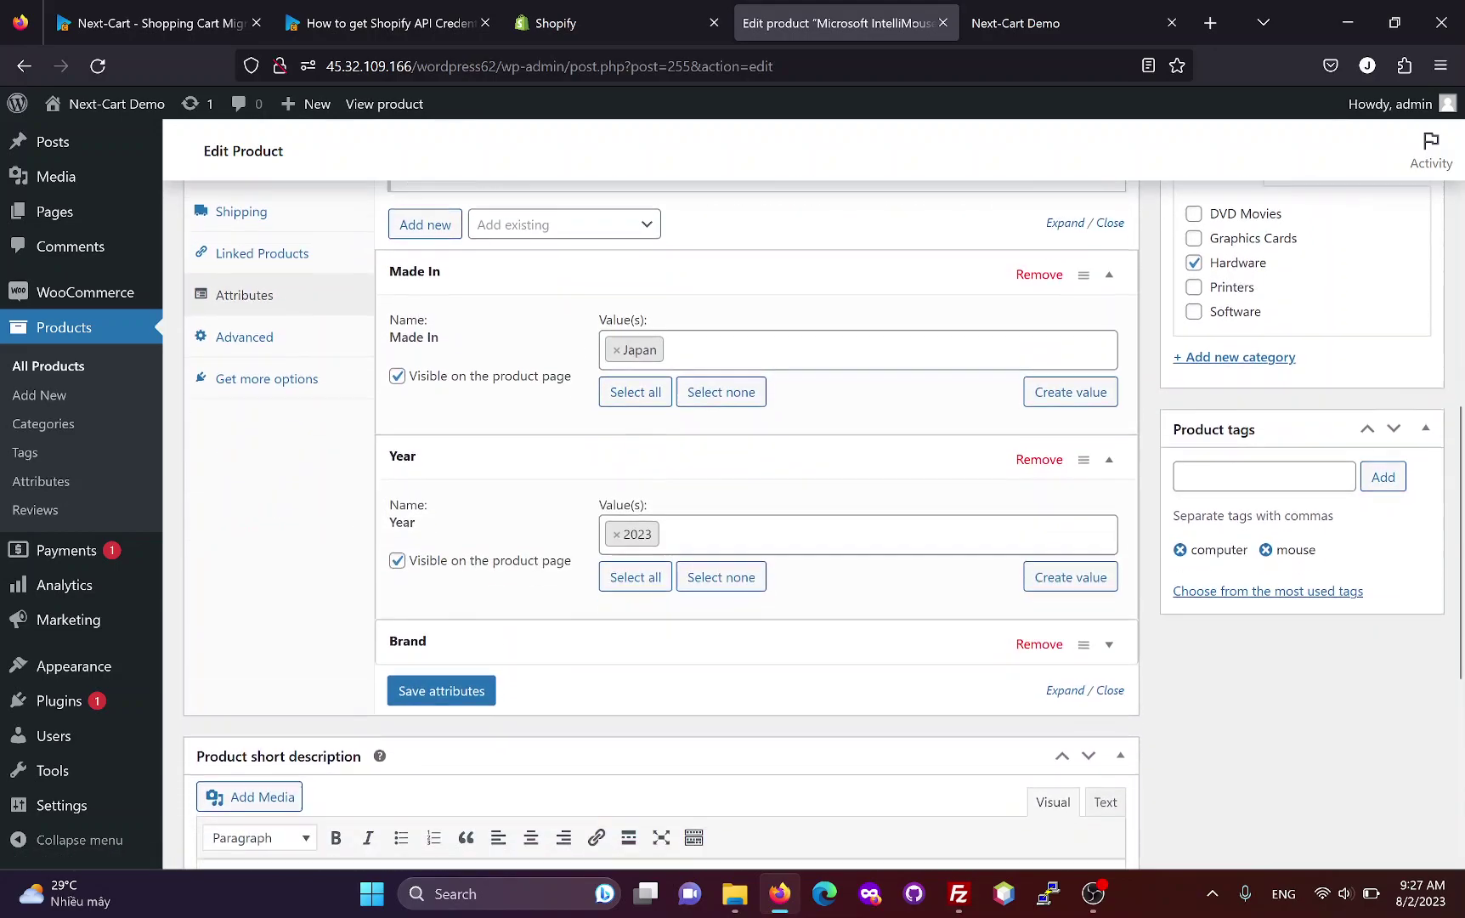
{"action": "scroll", "coordinate": [663, 586], "scroll_direction": "down", "scroll_amount": 1}
{"action": "left_click", "coordinate": [671, 578]}
{"action": "scroll", "coordinate": [674, 569], "scroll_direction": "down", "scroll_amount": 2}
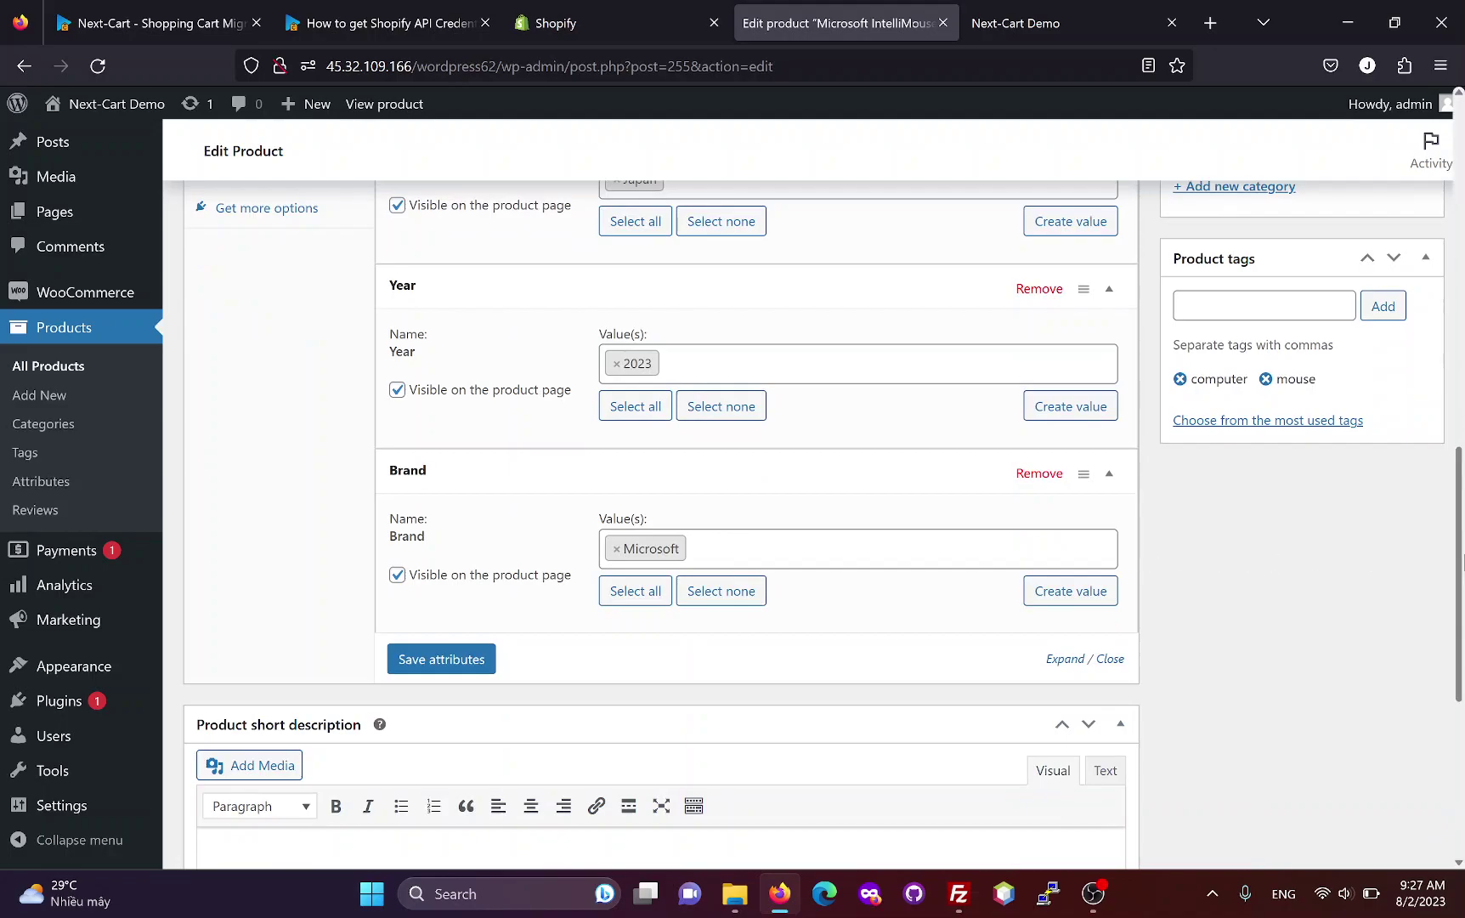
{"action": "scroll", "coordinate": [157, 392], "scroll_direction": "up", "scroll_amount": 4}
Step: Open the migrated order from the WooCommerce orders list and examine its details, items, totals, notes and custom fields
{"action": "mouse_move", "coordinate": [70, 356]}
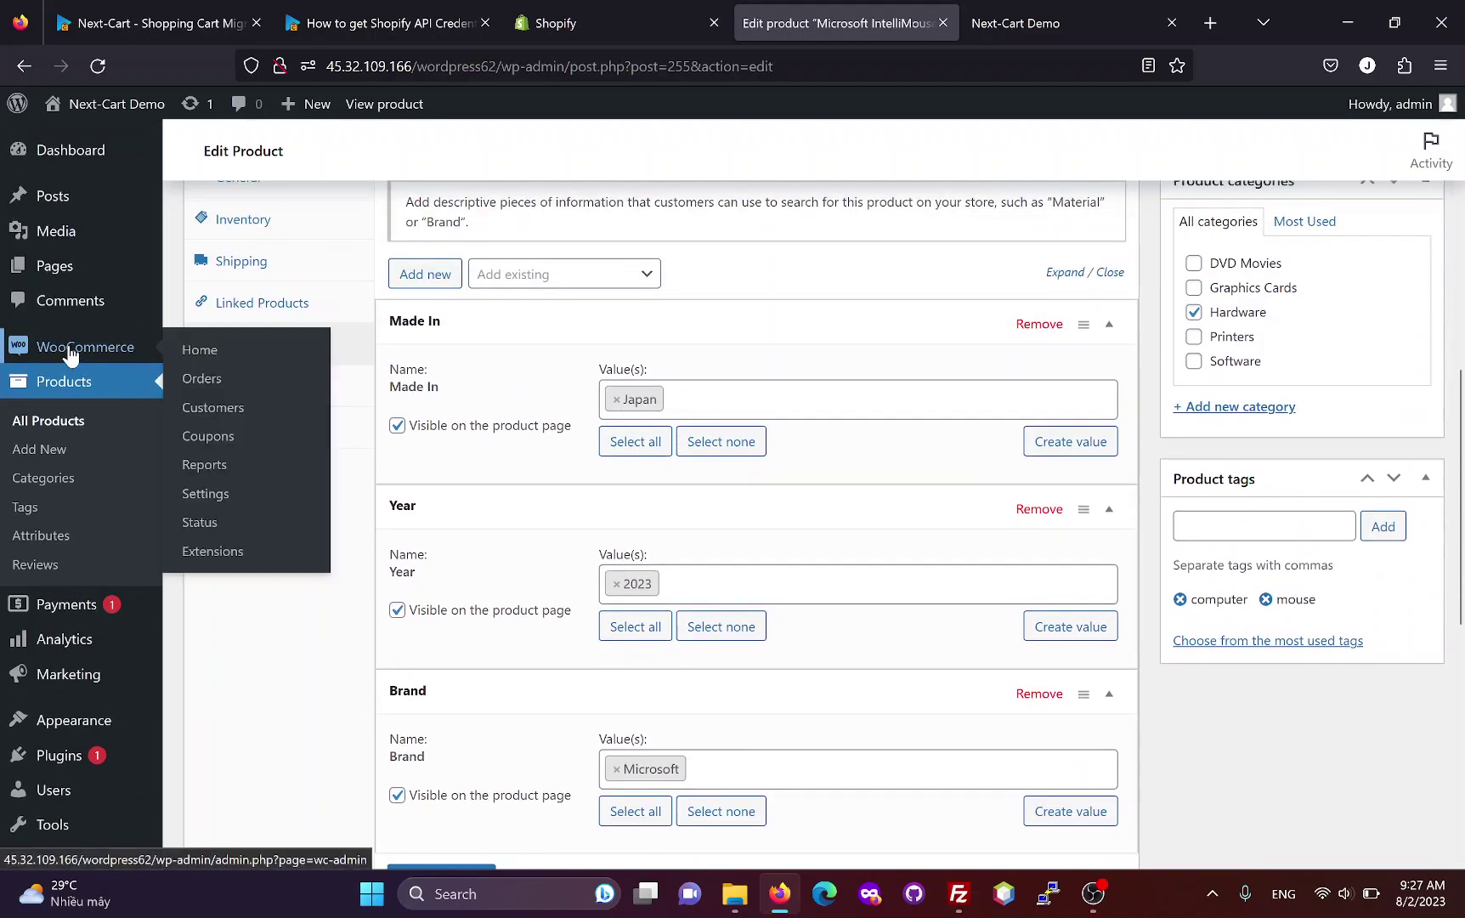
{"action": "left_click", "coordinate": [200, 382]}
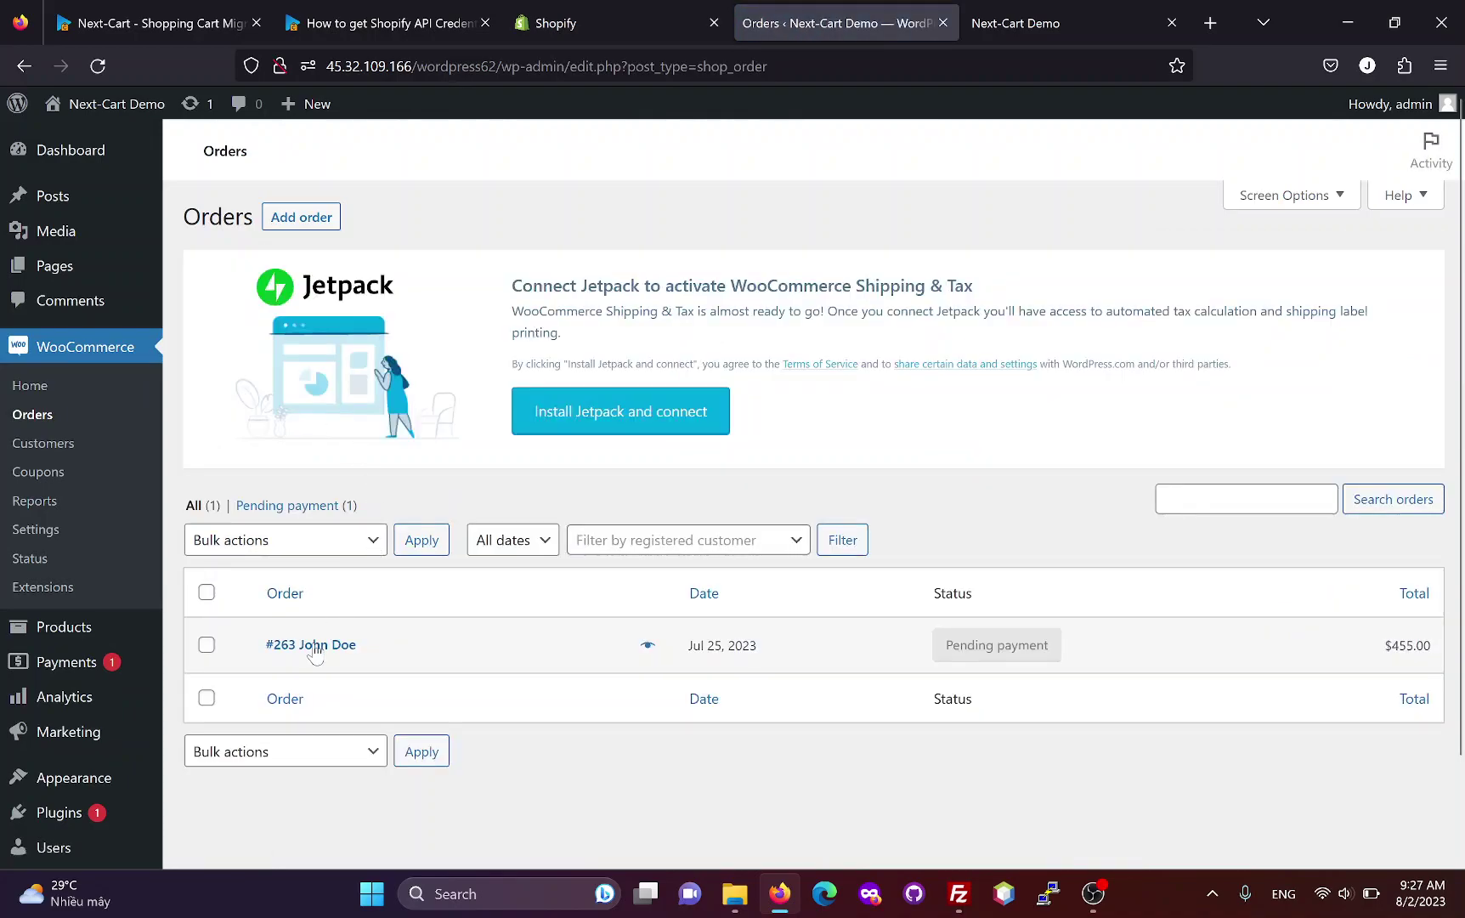
{"action": "left_click", "coordinate": [315, 646]}
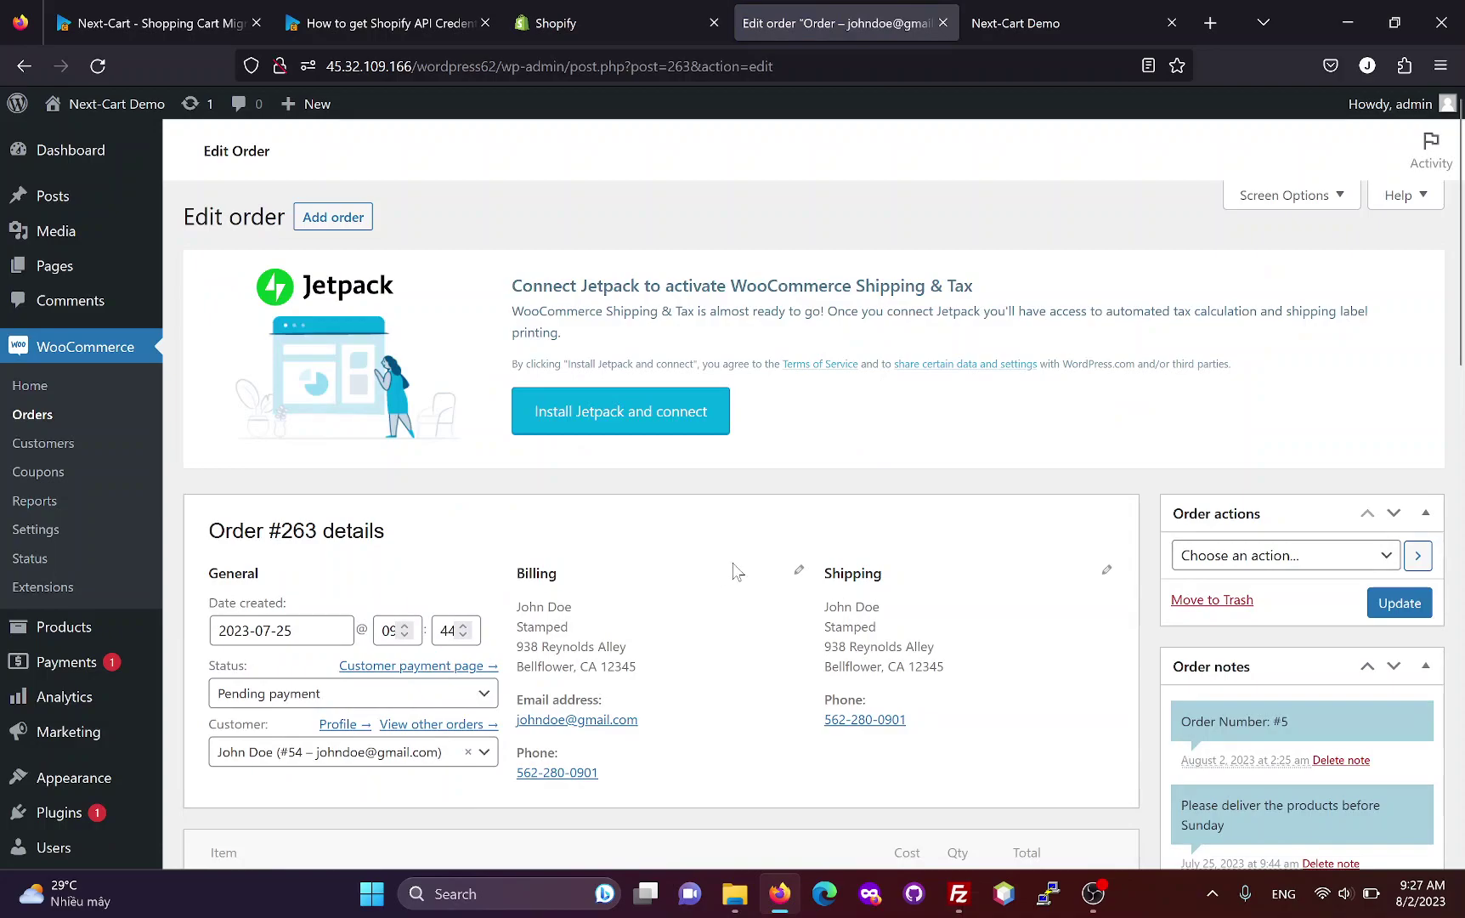
{"action": "scroll", "coordinate": [736, 569], "scroll_direction": "down", "scroll_amount": 3}
{"action": "scroll", "coordinate": [739, 550], "scroll_direction": "down", "scroll_amount": 6}
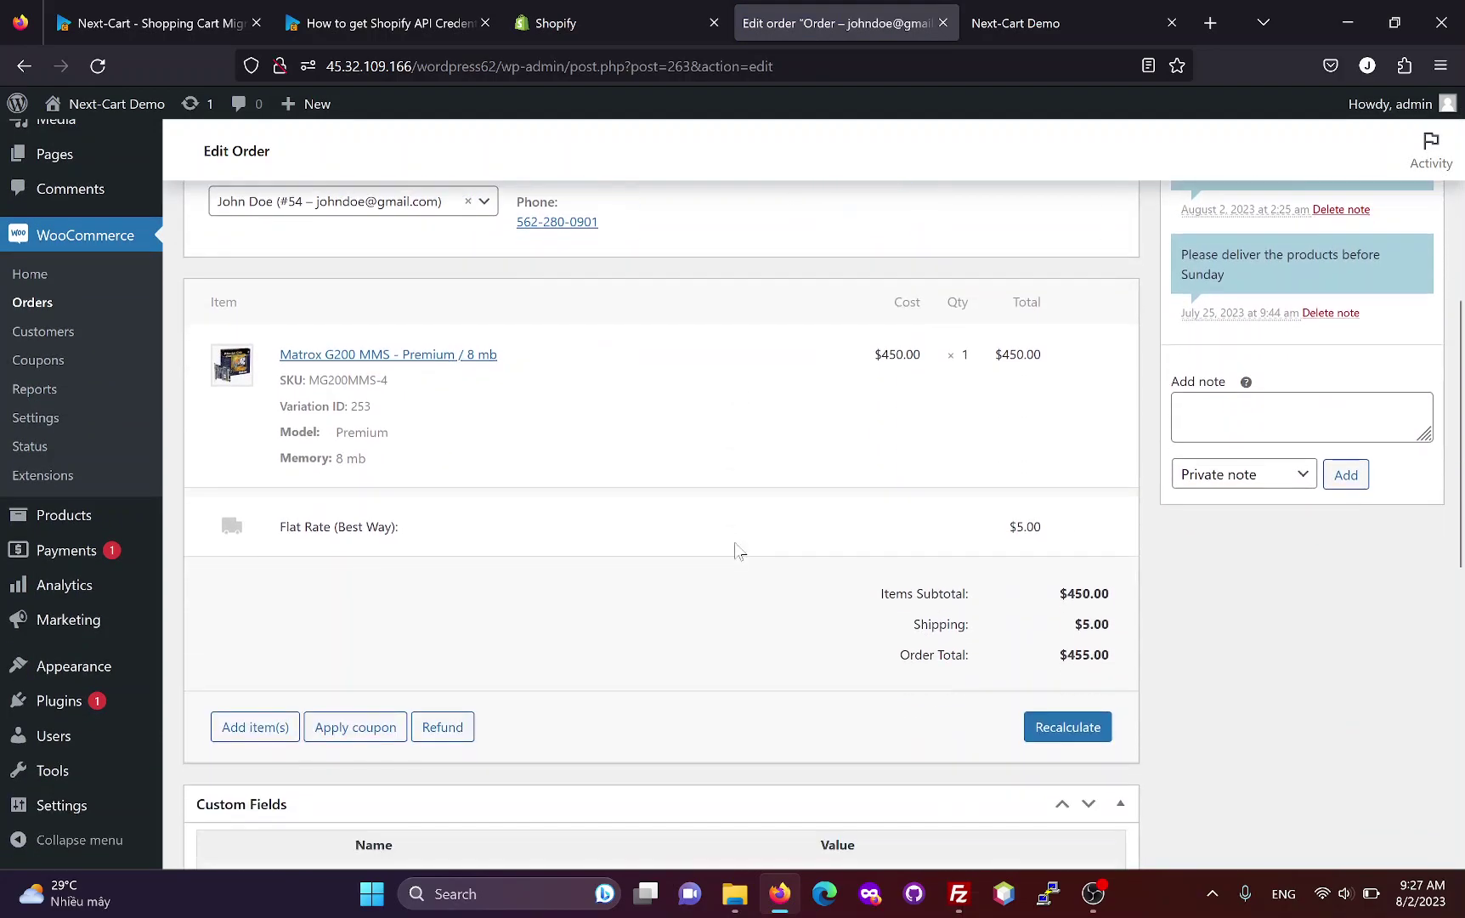
{"action": "scroll", "coordinate": [757, 545], "scroll_direction": "down", "scroll_amount": 3}
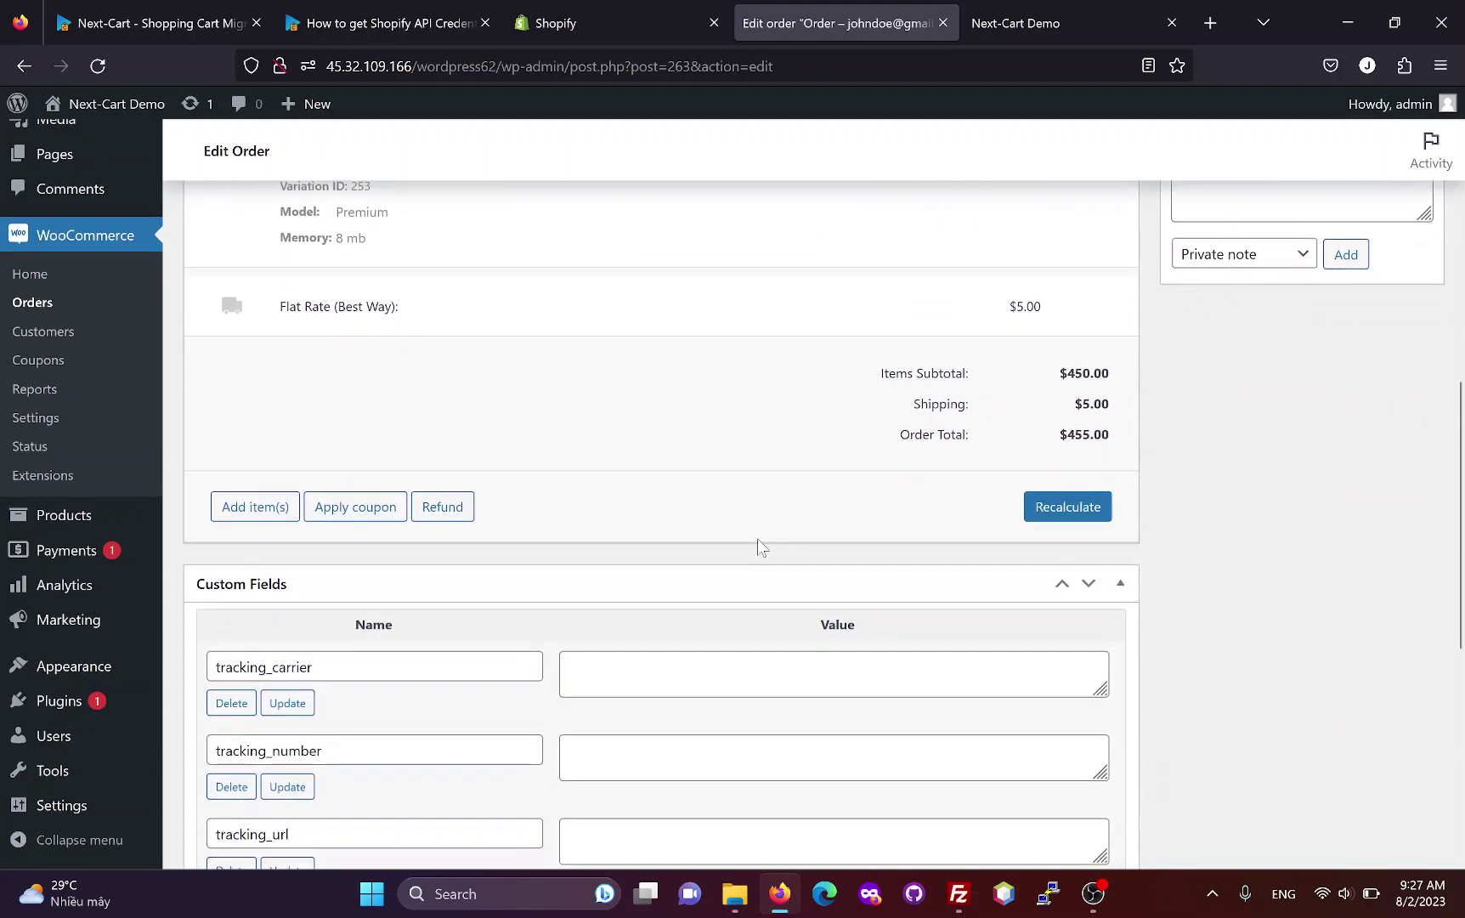
{"action": "scroll", "coordinate": [760, 546], "scroll_direction": "up", "scroll_amount": 3}
{"action": "scroll", "coordinate": [762, 546], "scroll_direction": "up", "scroll_amount": 4}
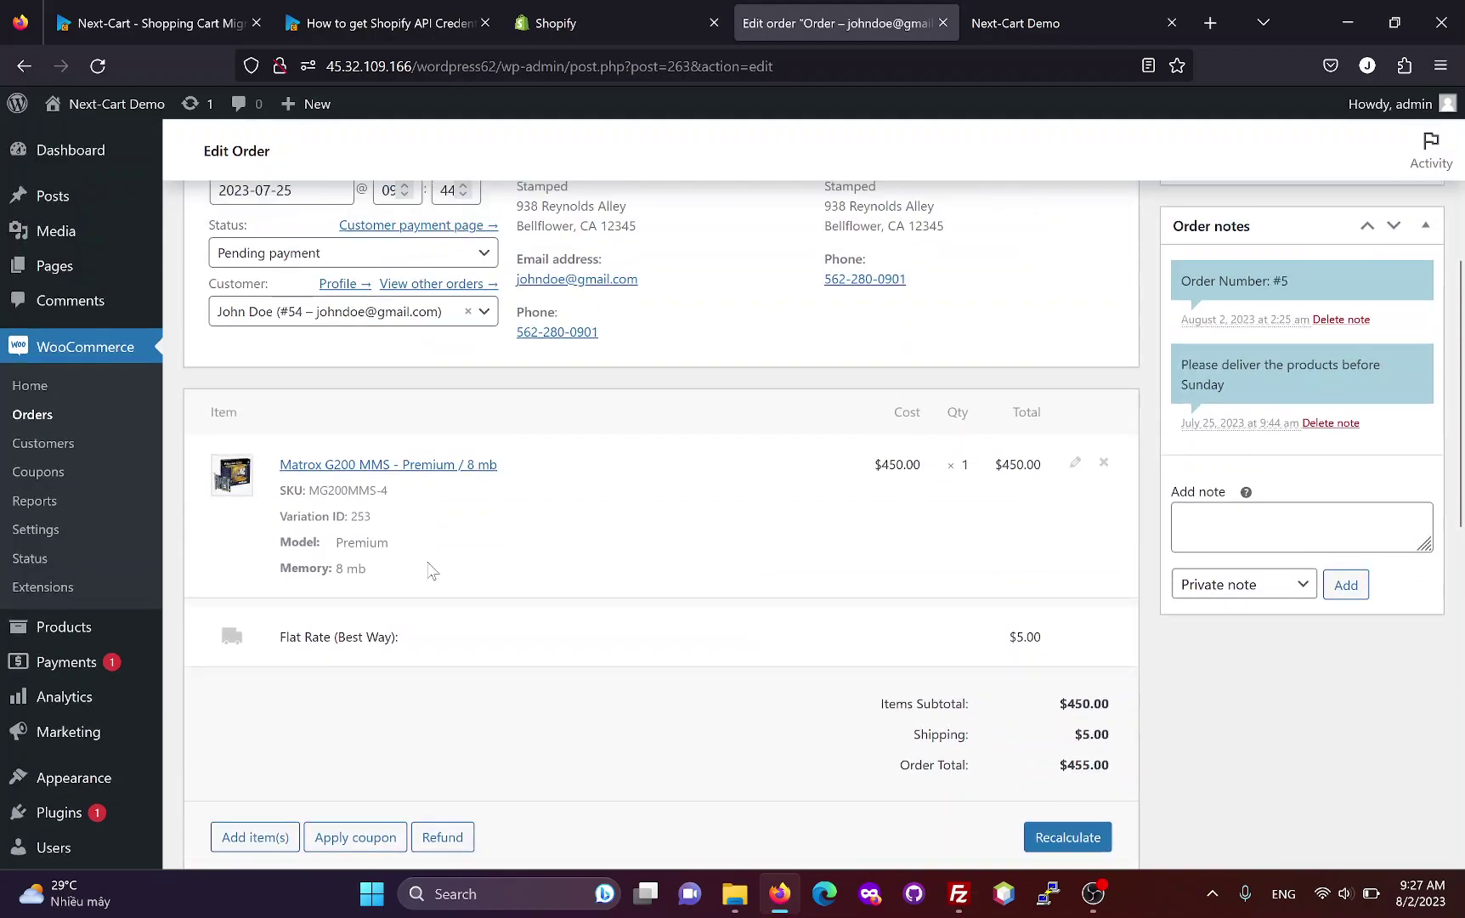
Step: Highlight the Memory and Model options of the ordered item to examine them
{"action": "left_click_drag", "start_coordinate": [387, 577], "coordinate": [291, 569]}
{"action": "left_click", "coordinate": [396, 568]}
{"action": "left_click_drag", "start_coordinate": [406, 548], "coordinate": [280, 544]}
{"action": "left_click", "coordinate": [400, 561]}
{"action": "scroll", "coordinate": [595, 552], "scroll_direction": "up", "scroll_amount": 1}
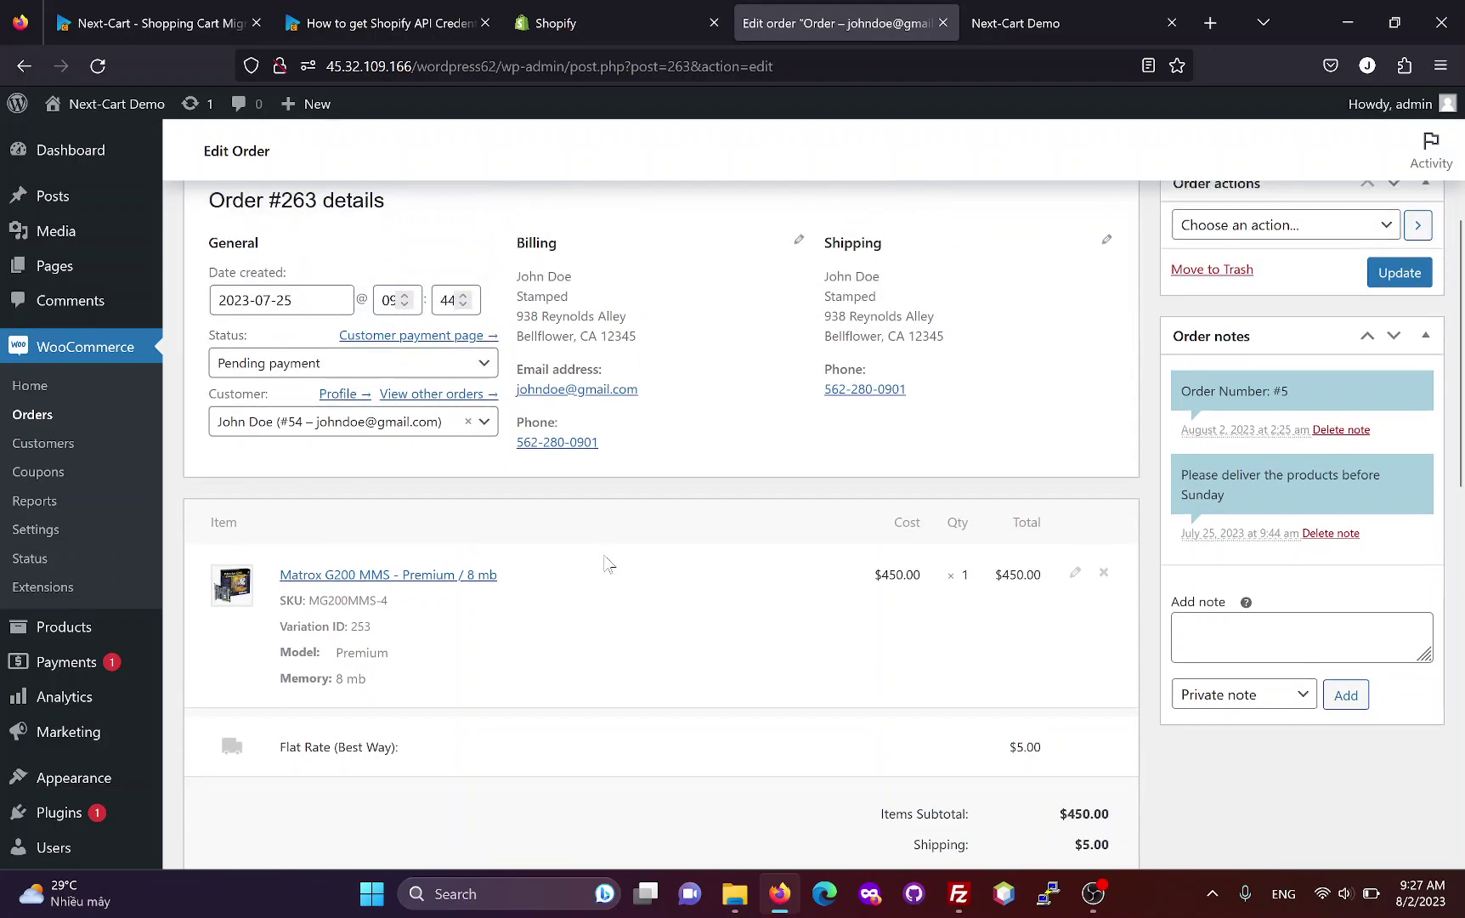
Step: Open the order's billing details for editing and examine the address, contact and payment method fields
{"action": "left_click", "coordinate": [798, 240]}
{"action": "scroll", "coordinate": [695, 604], "scroll_direction": "down", "scroll_amount": 1}
{"action": "scroll", "coordinate": [767, 517], "scroll_direction": "up", "scroll_amount": 3}
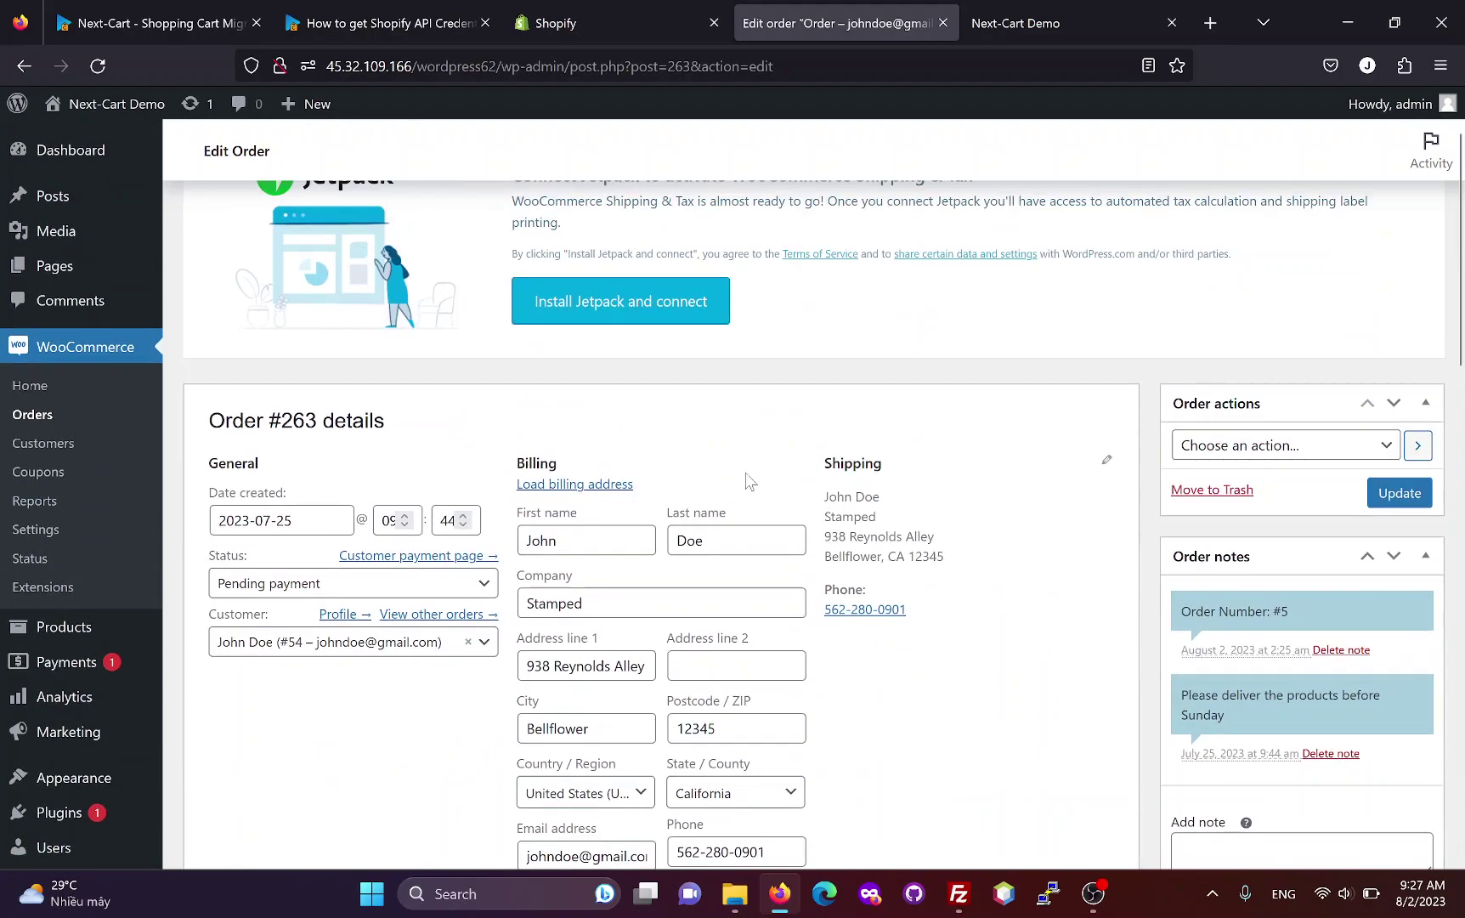
{"action": "scroll", "coordinate": [742, 485], "scroll_direction": "down", "scroll_amount": 5}
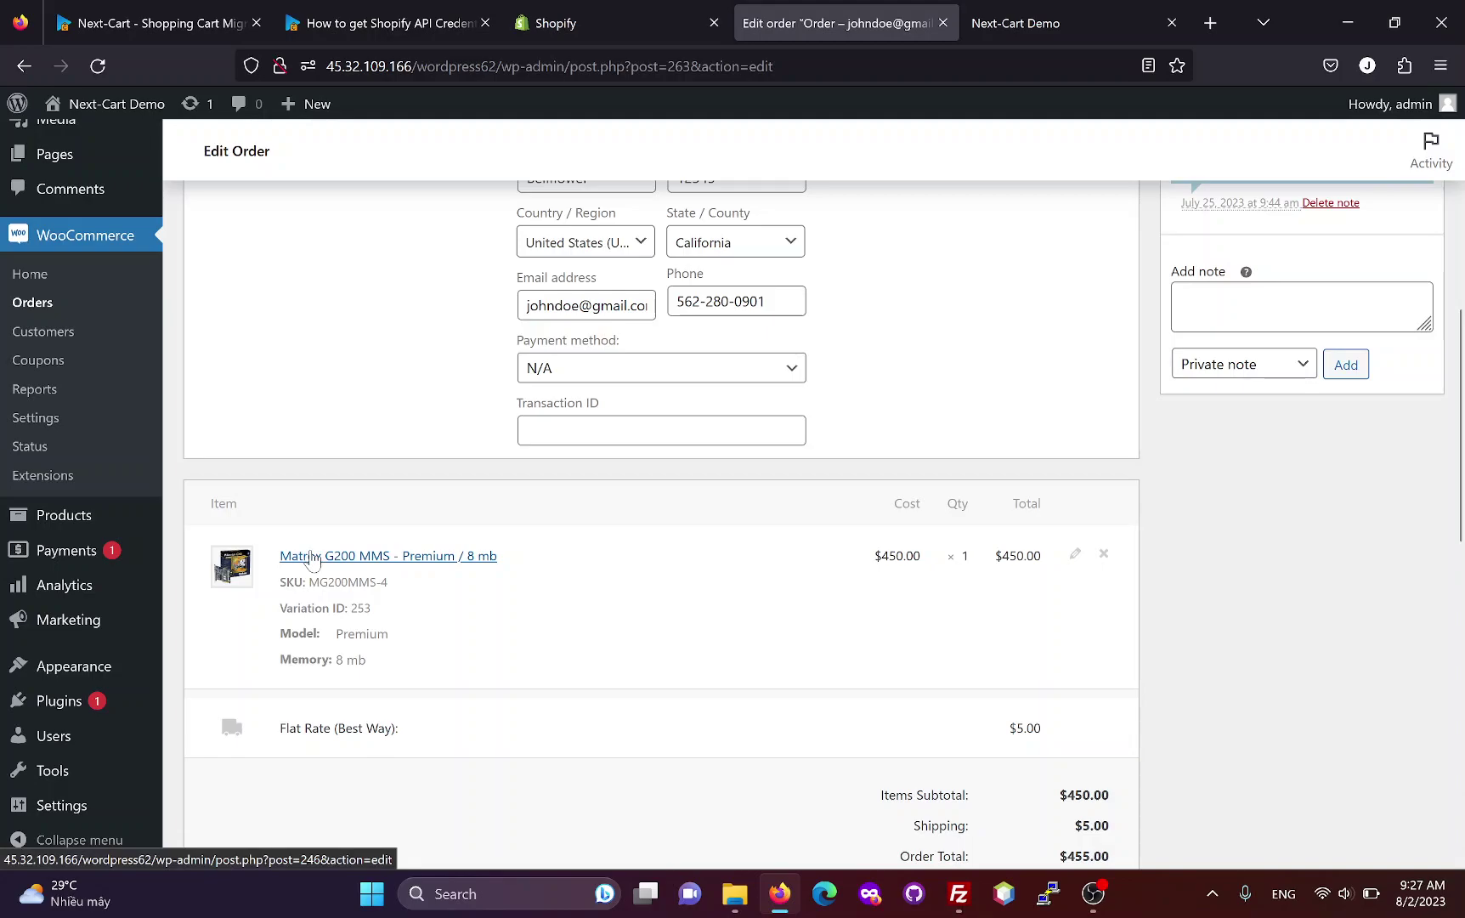
Step: Open the ordered Matrox G200 MMS product in a separate tab and display its variations
{"action": "middle_click", "coordinate": [388, 558]}
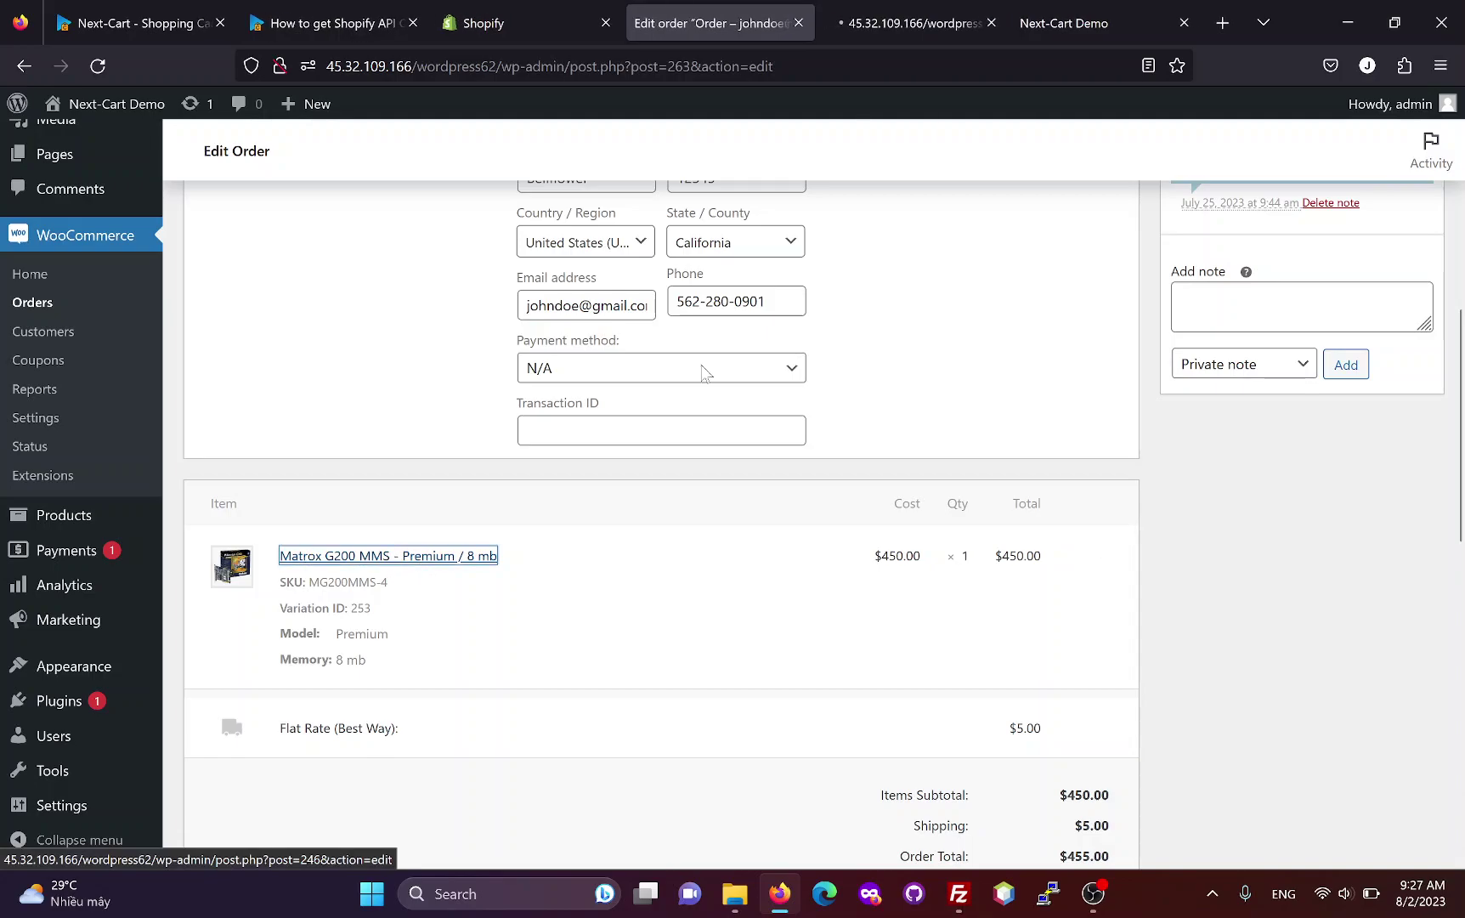
{"action": "left_click", "coordinate": [910, 18]}
{"action": "scroll", "coordinate": [765, 510], "scroll_direction": "down", "scroll_amount": 8}
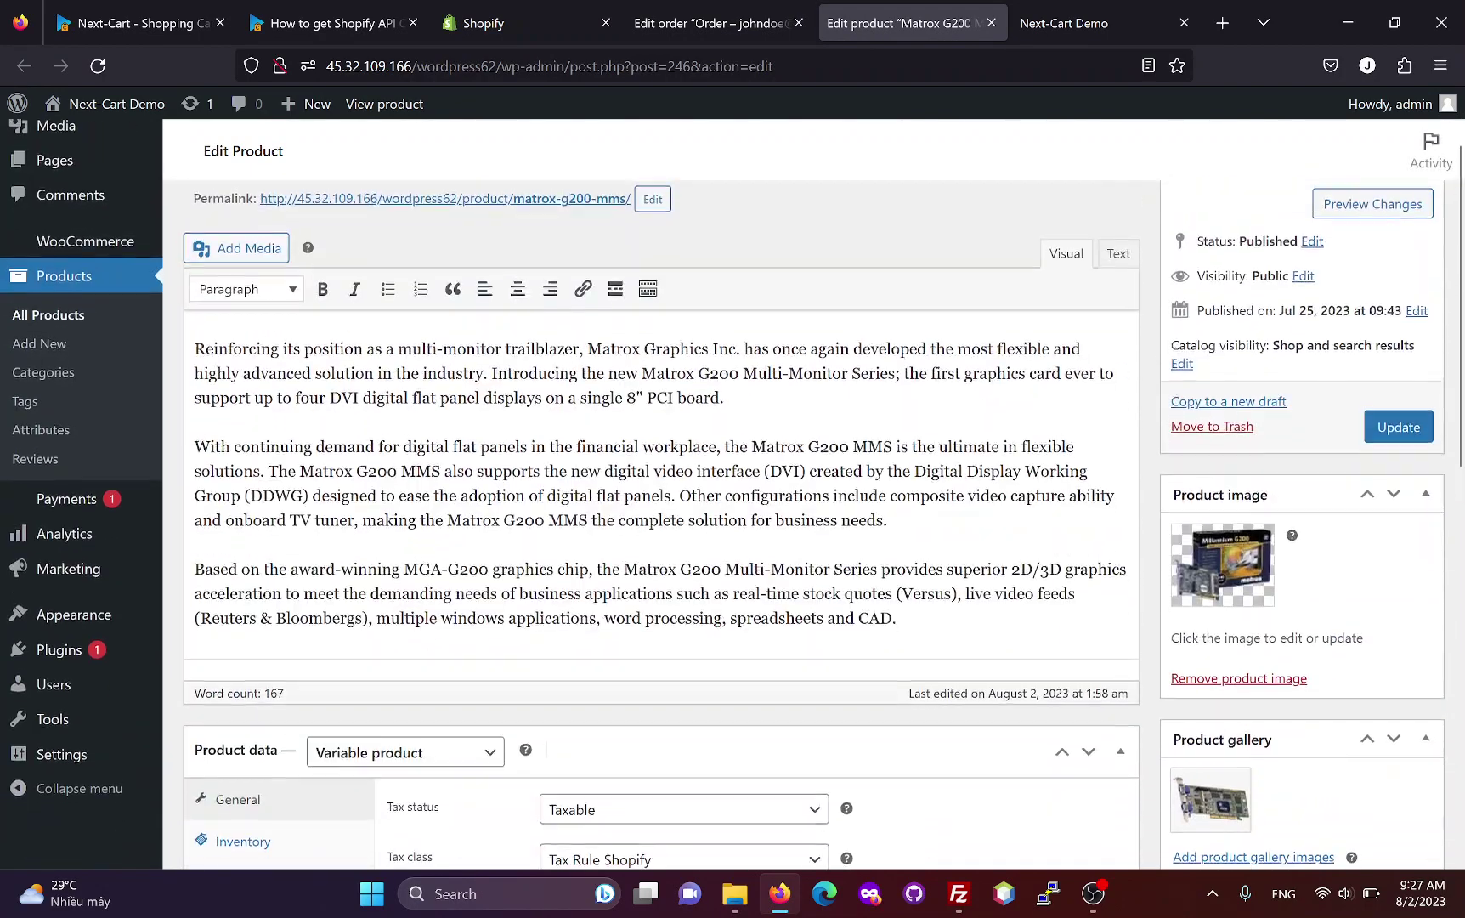
{"action": "scroll", "coordinate": [595, 580], "scroll_direction": "down", "scroll_amount": 1}
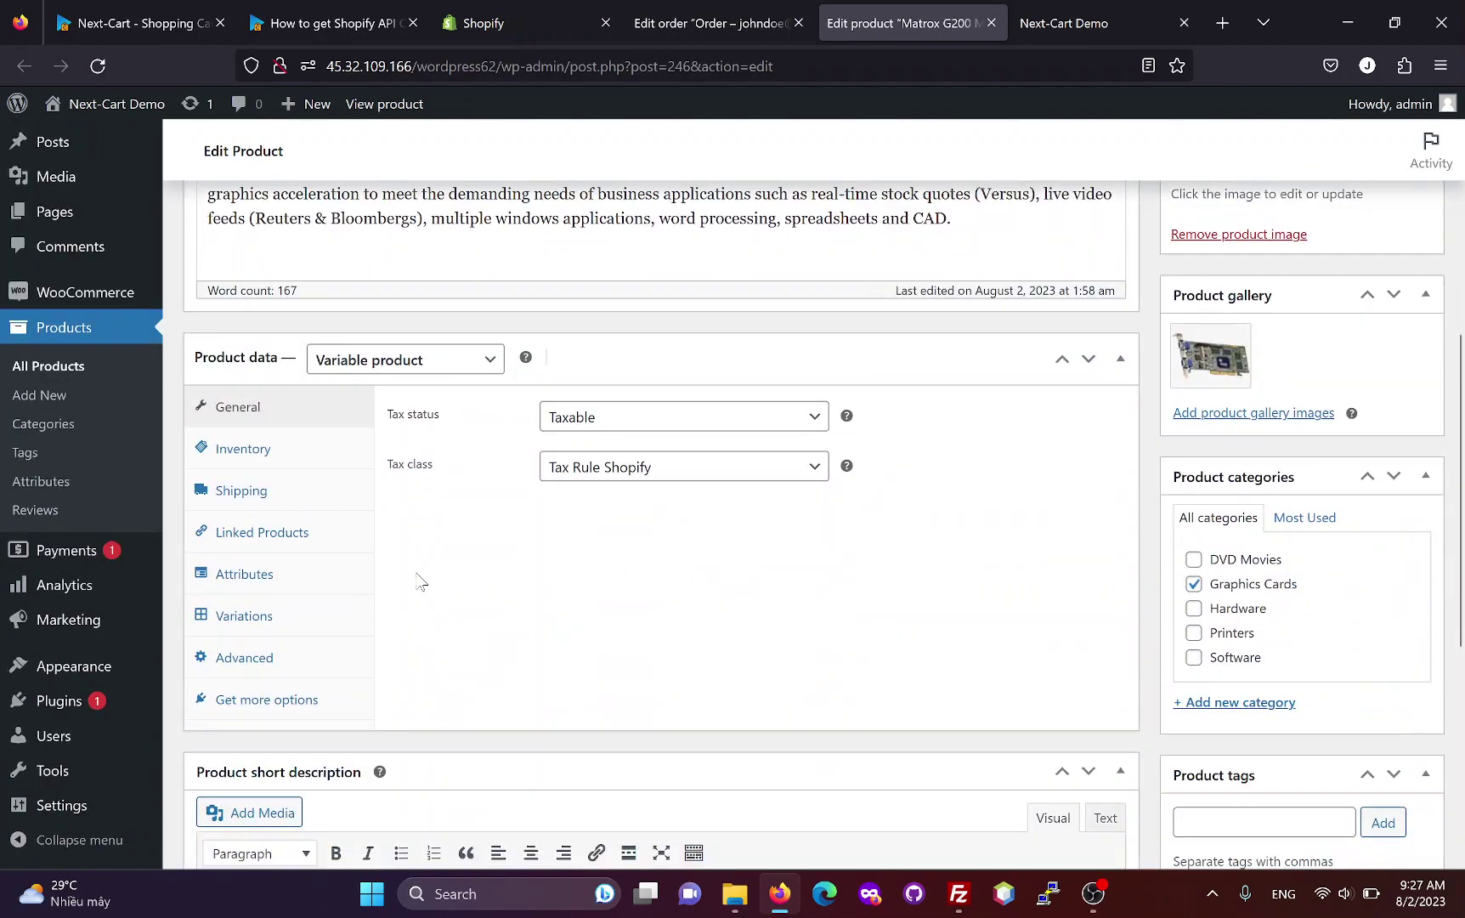
{"action": "left_click", "coordinate": [246, 617]}
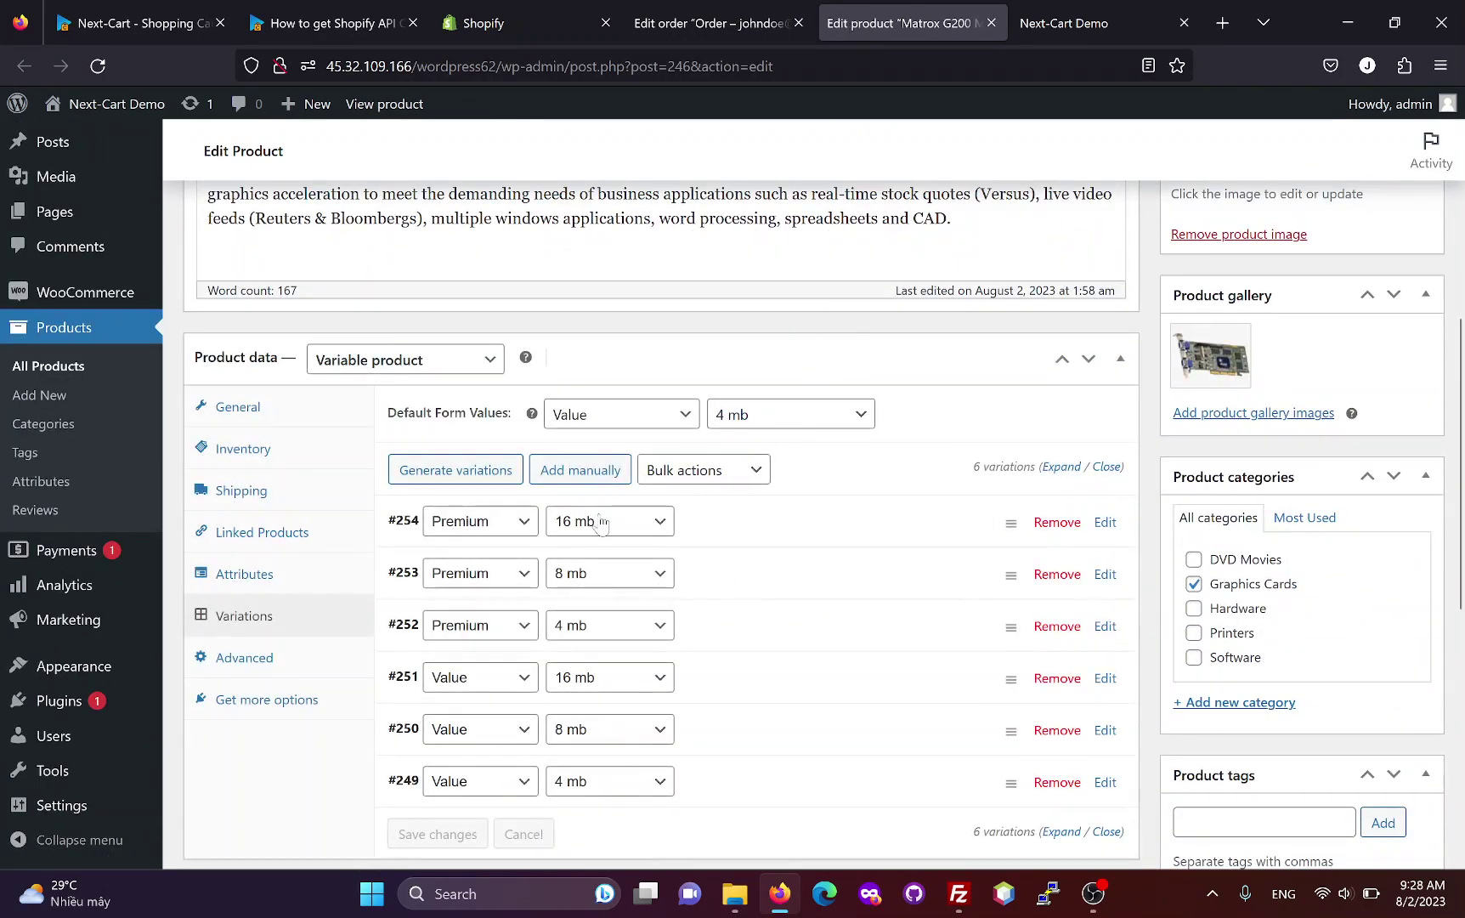
Step: Compare the order item's variation and cost with the product's Premium / 8 mb variation, switching between the order and the product
{"action": "left_click", "coordinate": [710, 25]}
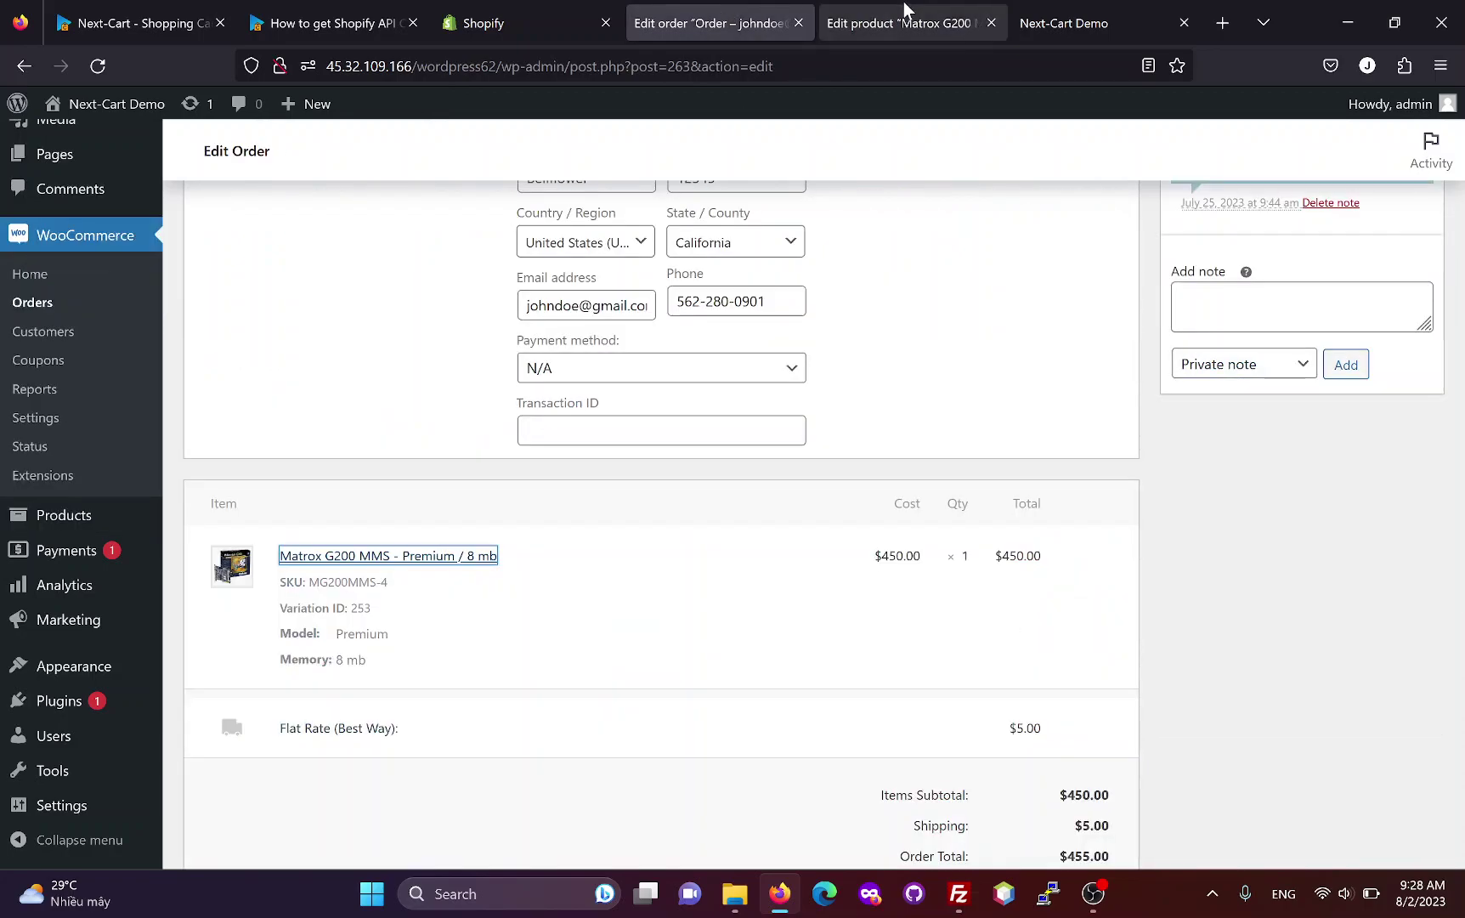
{"action": "left_click", "coordinate": [912, 8]}
{"action": "left_click", "coordinate": [713, 589]}
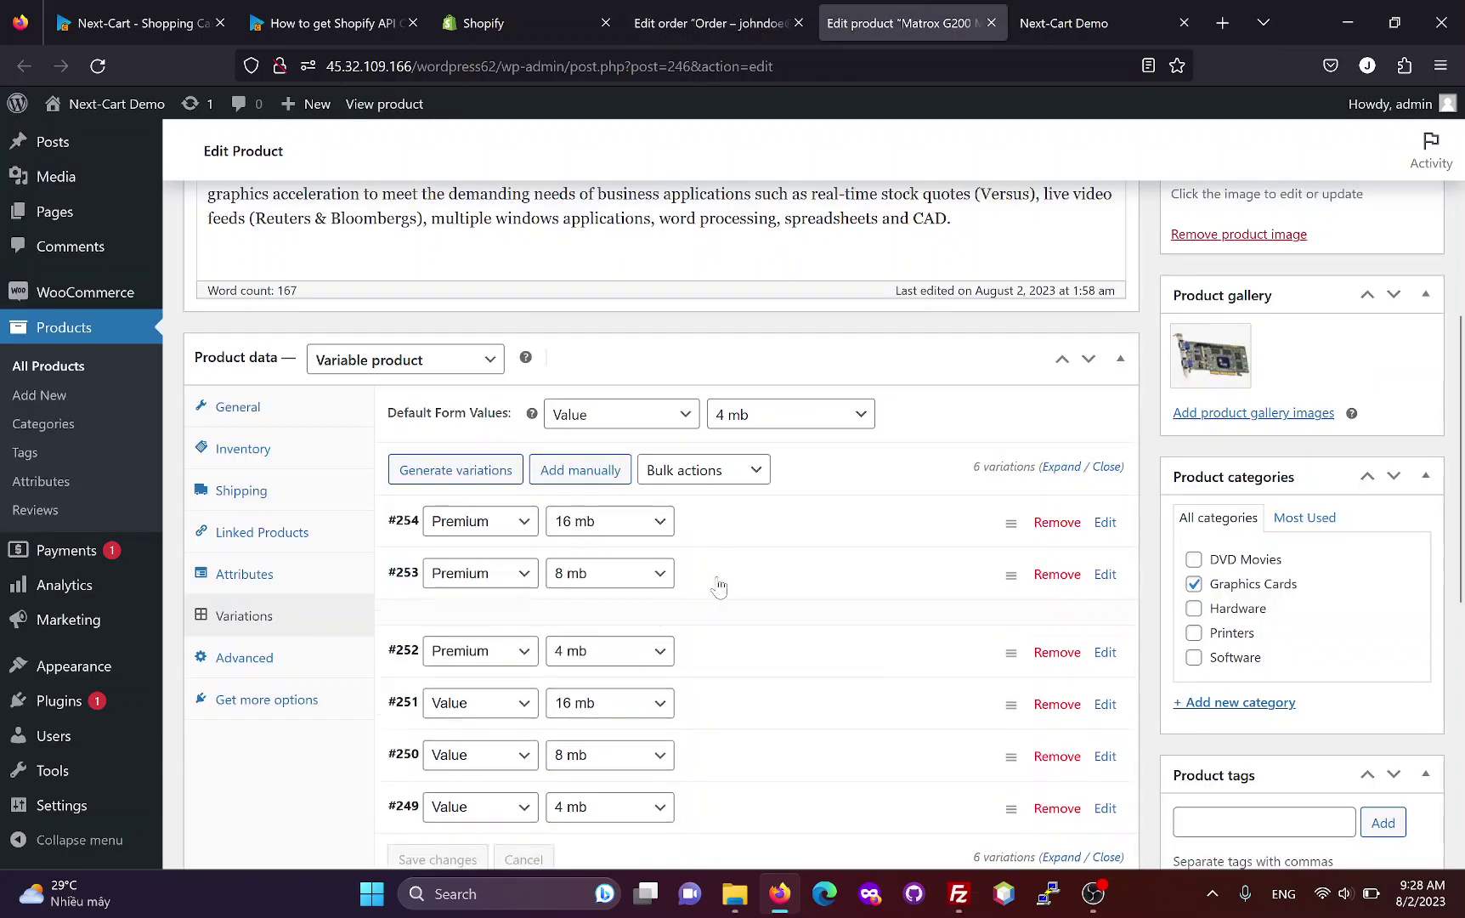
{"action": "double_click", "coordinate": [418, 811]}
{"action": "left_click", "coordinate": [710, 23]}
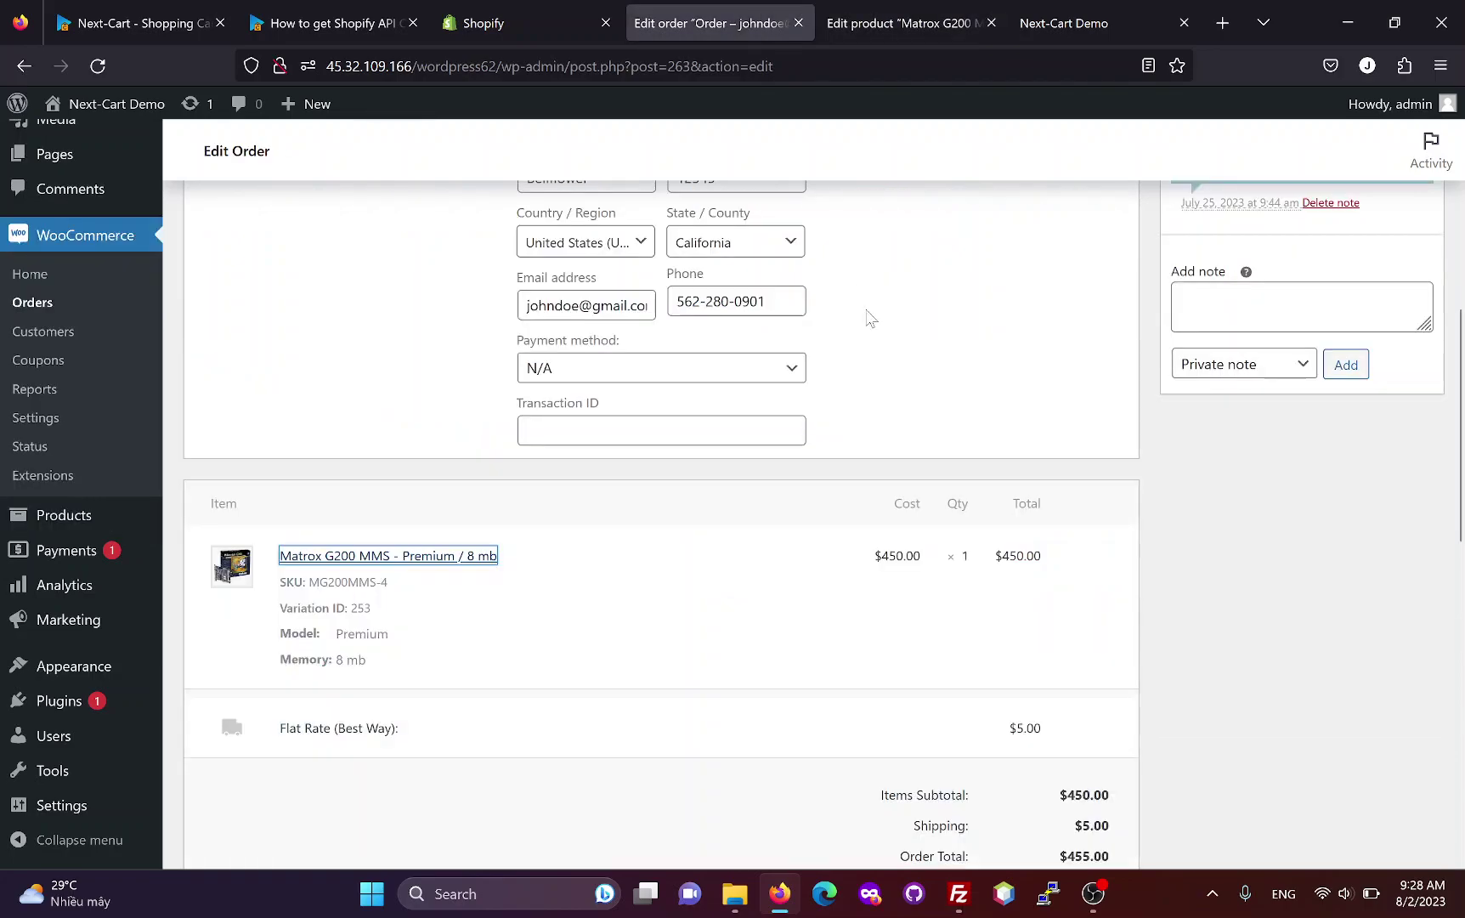
{"action": "left_click_drag", "start_coordinate": [905, 556], "coordinate": [897, 556]}
{"action": "left_click", "coordinate": [830, 547]}
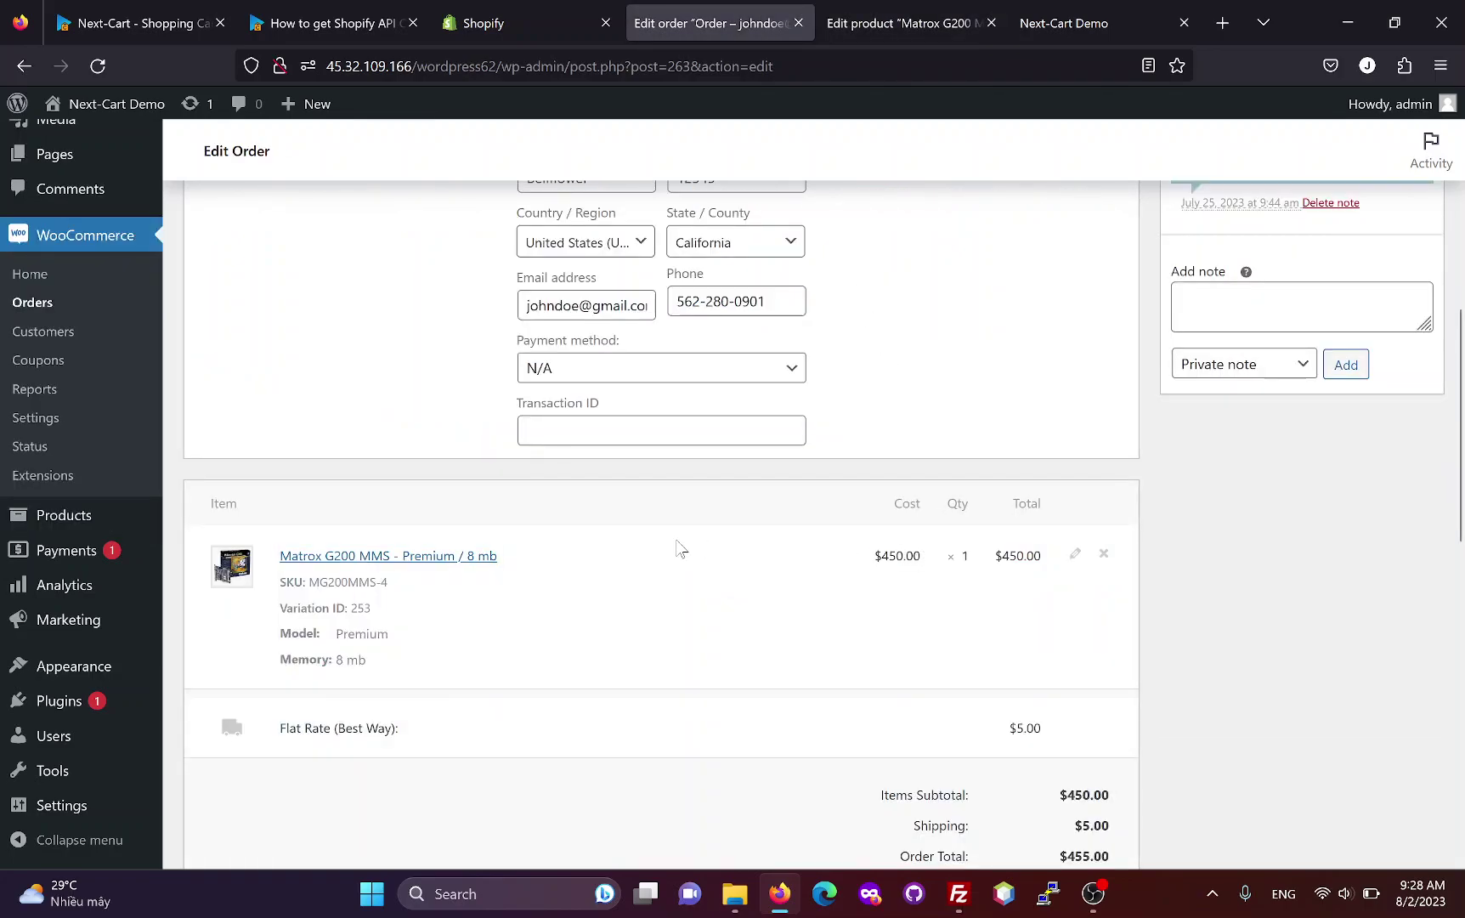
Step: Open the order customer's profile in a separate tab, examine its account, billing and shipping details, and close it
{"action": "scroll", "coordinate": [680, 548], "scroll_direction": "up", "scroll_amount": 4}
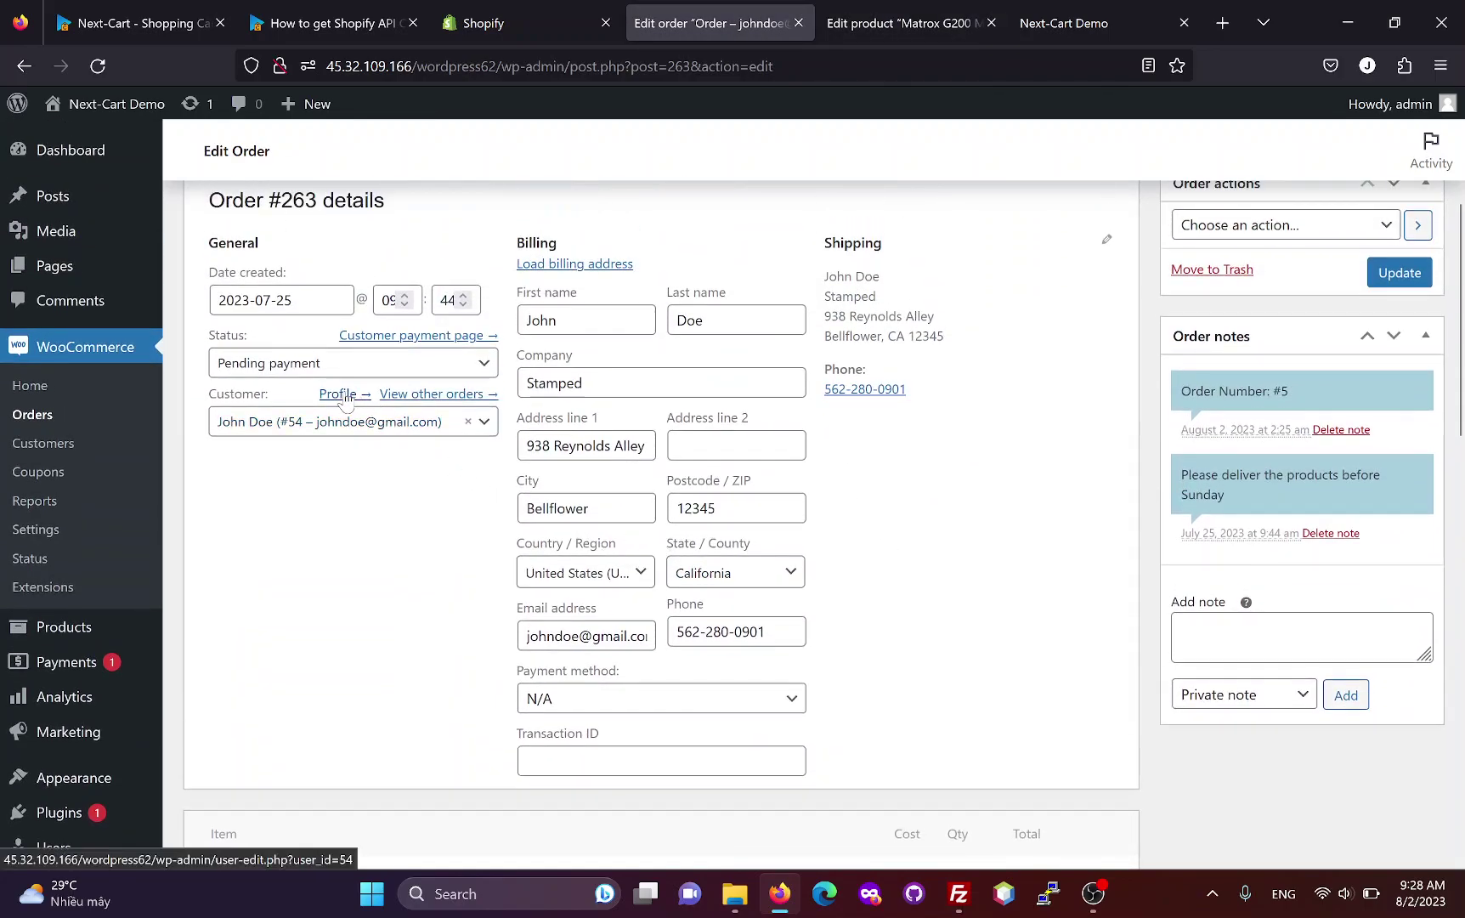
{"action": "middle_click", "coordinate": [345, 397]}
{"action": "left_click", "coordinate": [786, 19]}
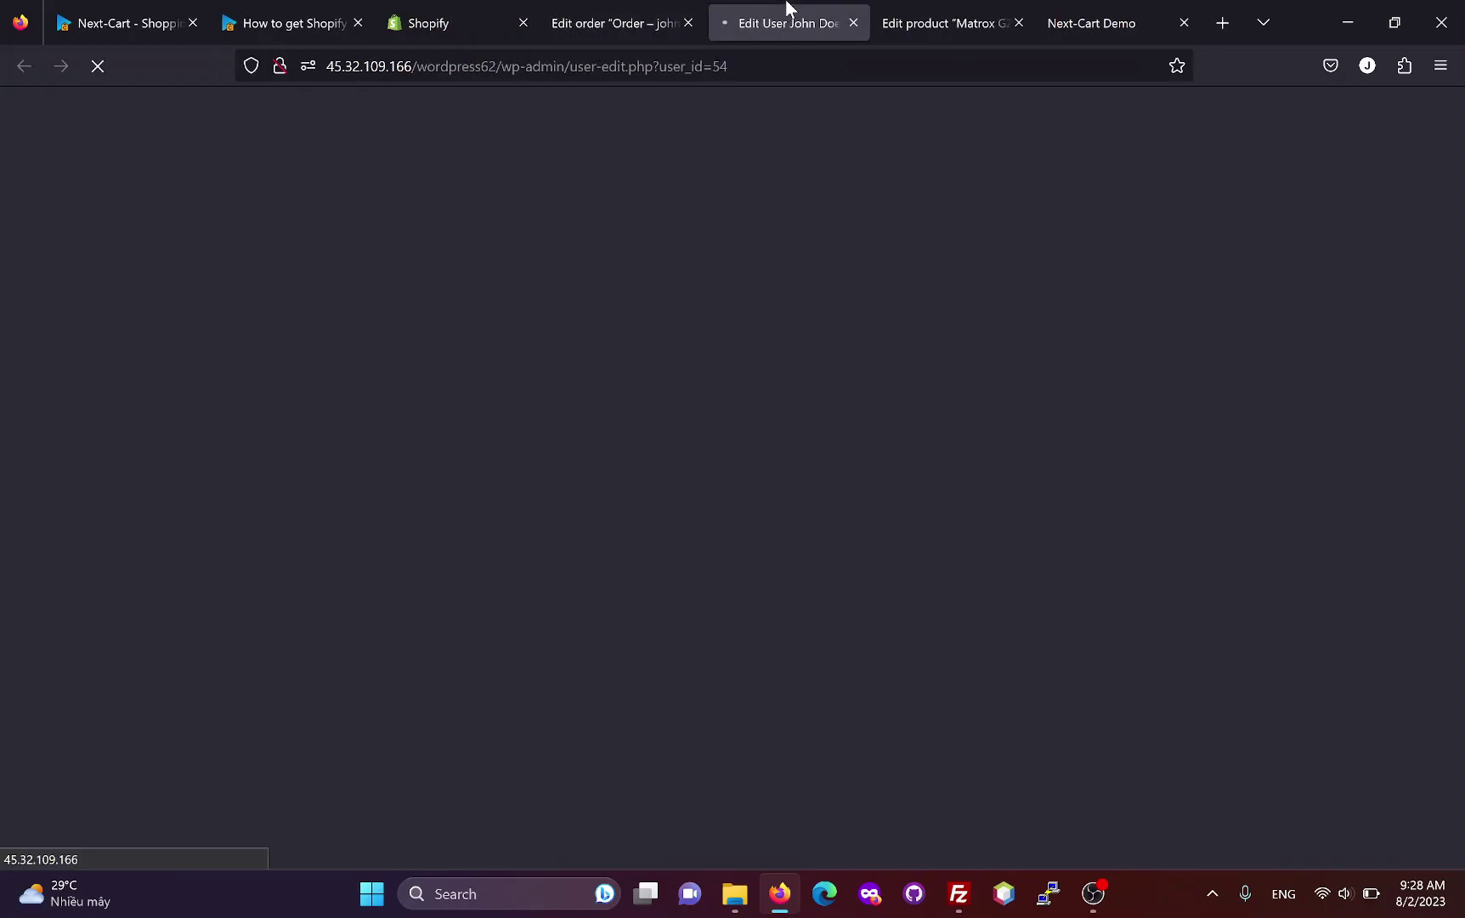
{"action": "scroll", "coordinate": [804, 472], "scroll_direction": "down", "scroll_amount": 10}
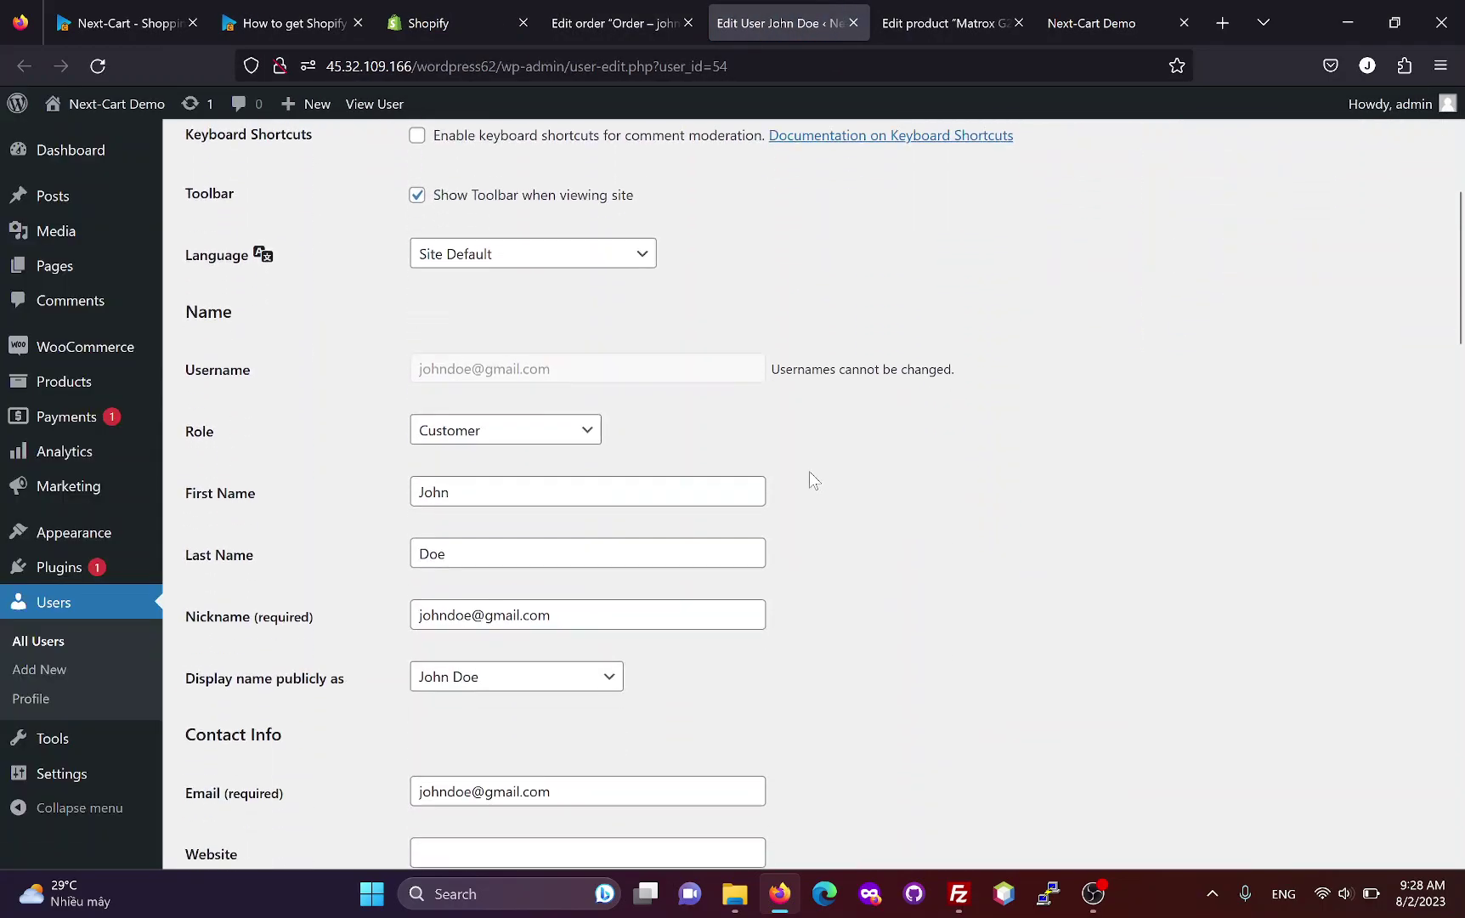
{"action": "scroll", "coordinate": [811, 471], "scroll_direction": "down", "scroll_amount": 15}
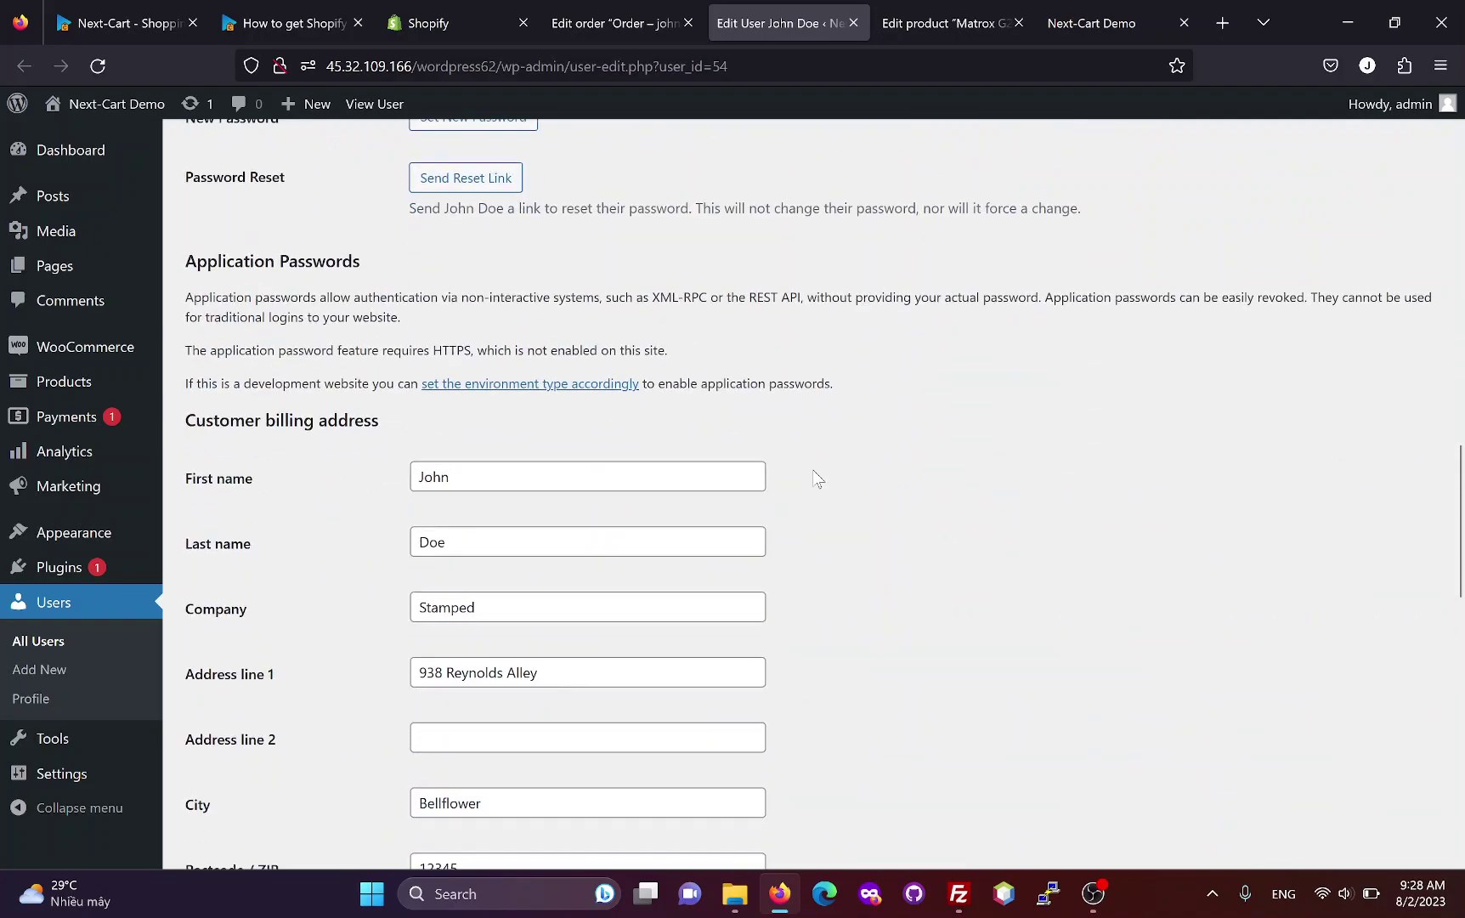
{"action": "scroll", "coordinate": [816, 471], "scroll_direction": "up", "scroll_amount": 15}
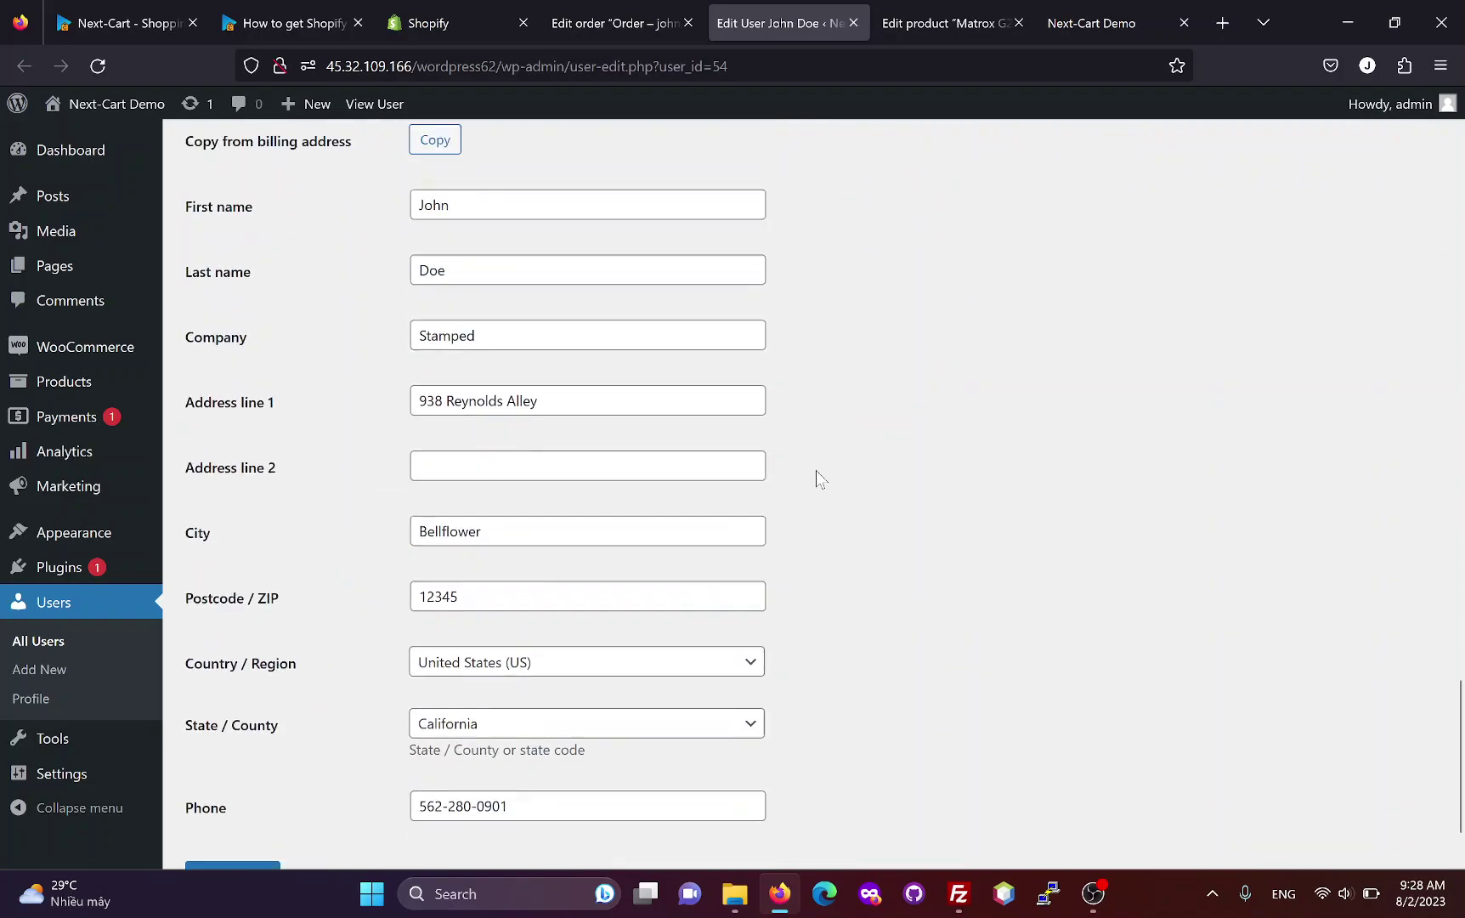
{"action": "middle_click", "coordinate": [773, 1]}
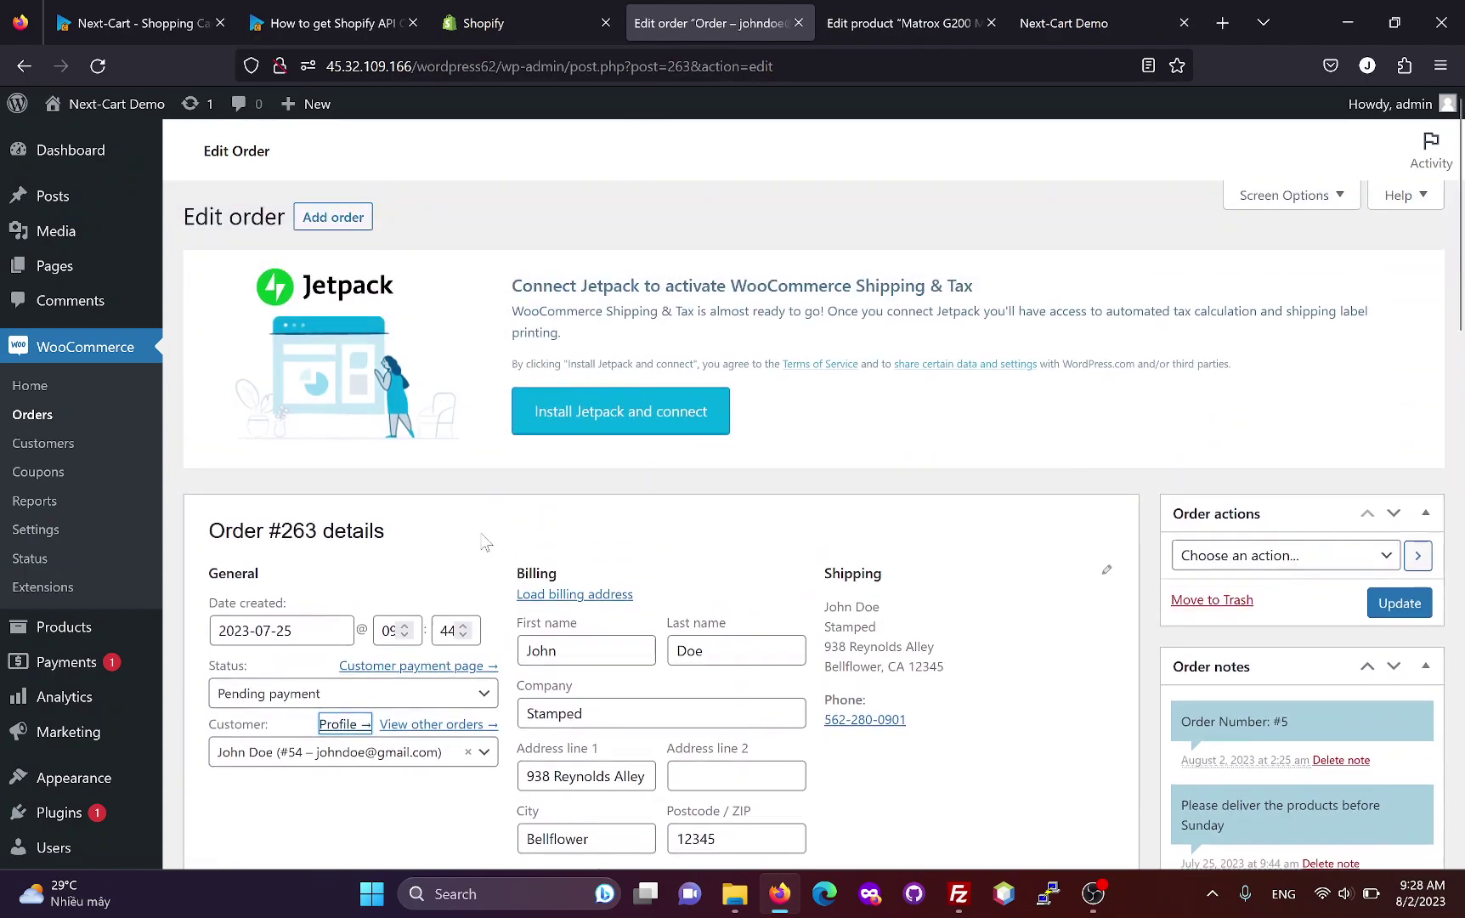
Step: Switch to the Next-Cart migration page and review the results and errors for each migrated entity
{"action": "left_click", "coordinate": [201, 33]}
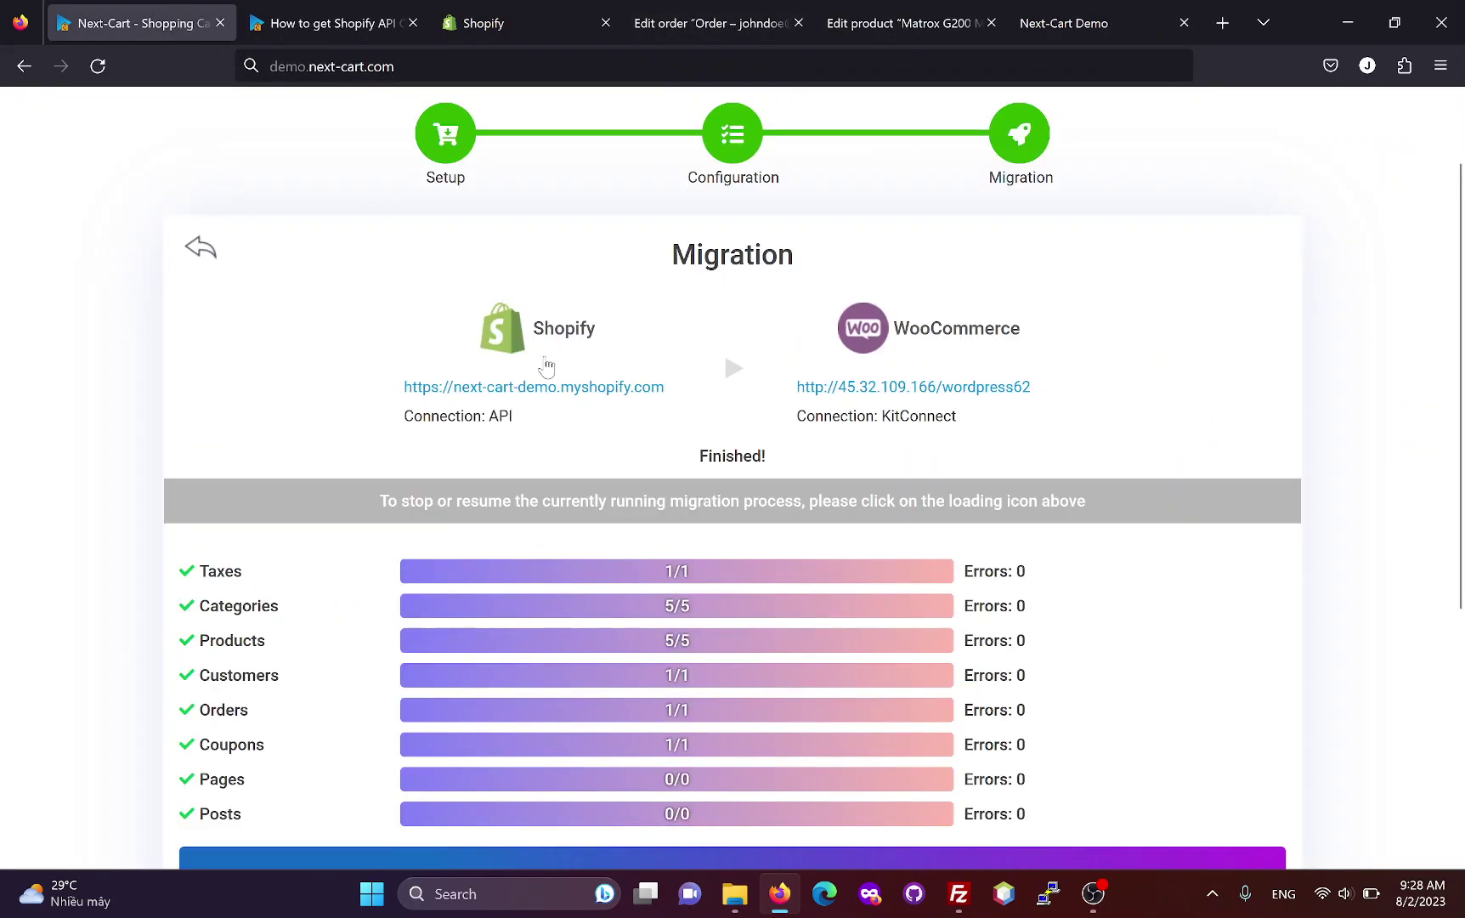
{"action": "scroll", "coordinate": [655, 491], "scroll_direction": "down", "scroll_amount": 4}
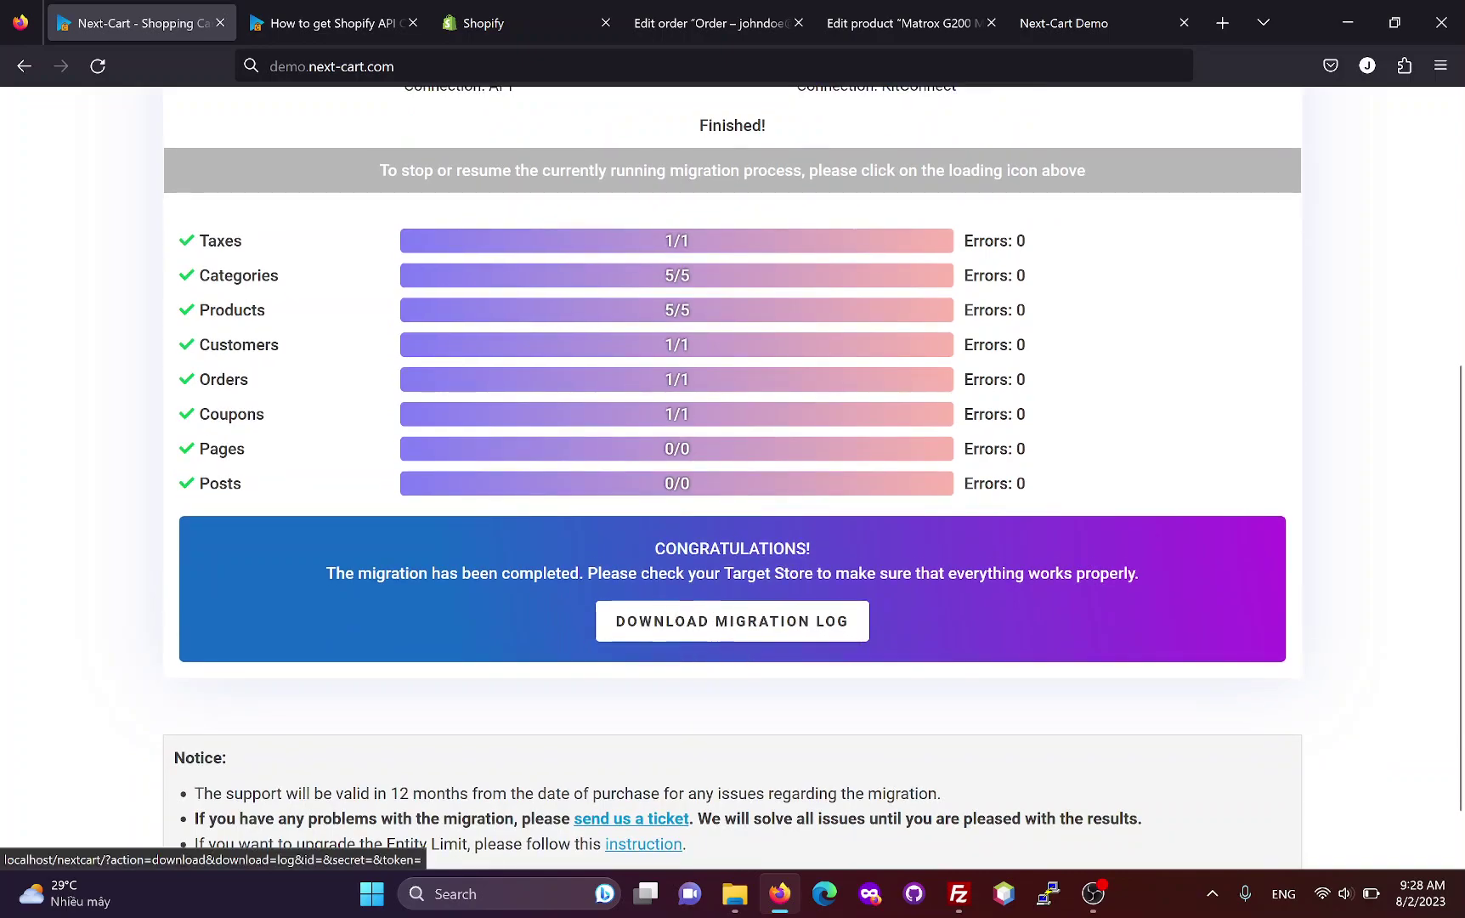
Step: Go from the Shopify API article to the Next-Cart homepage and select Shopify as the source cart
{"action": "left_click", "coordinate": [355, 24]}
{"action": "scroll", "coordinate": [372, 278], "scroll_direction": "up", "scroll_amount": 4}
{"action": "scroll", "coordinate": [339, 288], "scroll_direction": "up", "scroll_amount": 3}
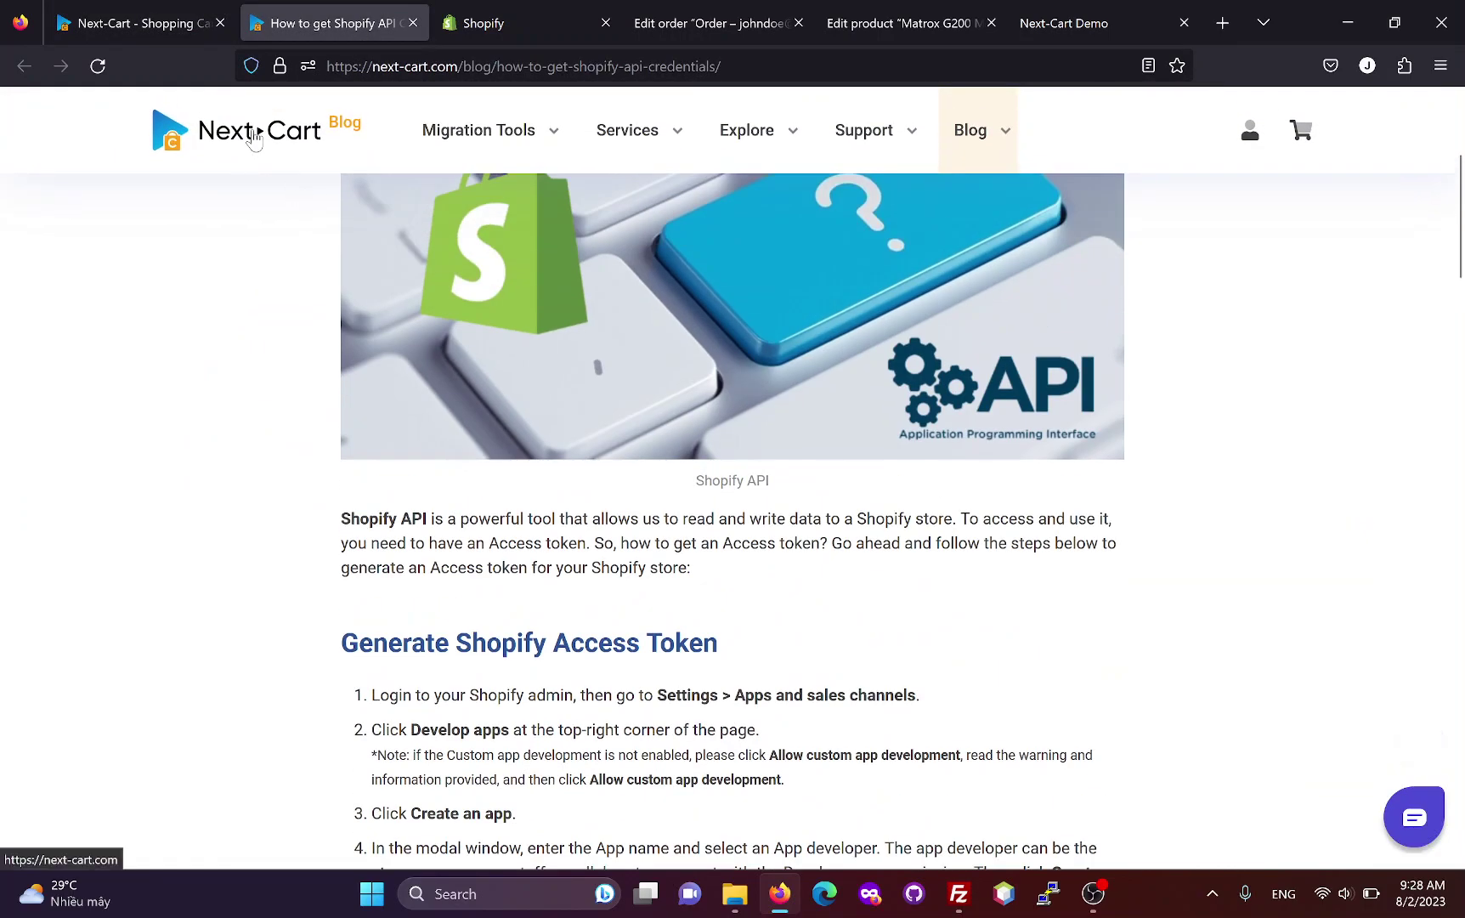
{"action": "left_click", "coordinate": [257, 142]}
{"action": "left_click", "coordinate": [593, 383]}
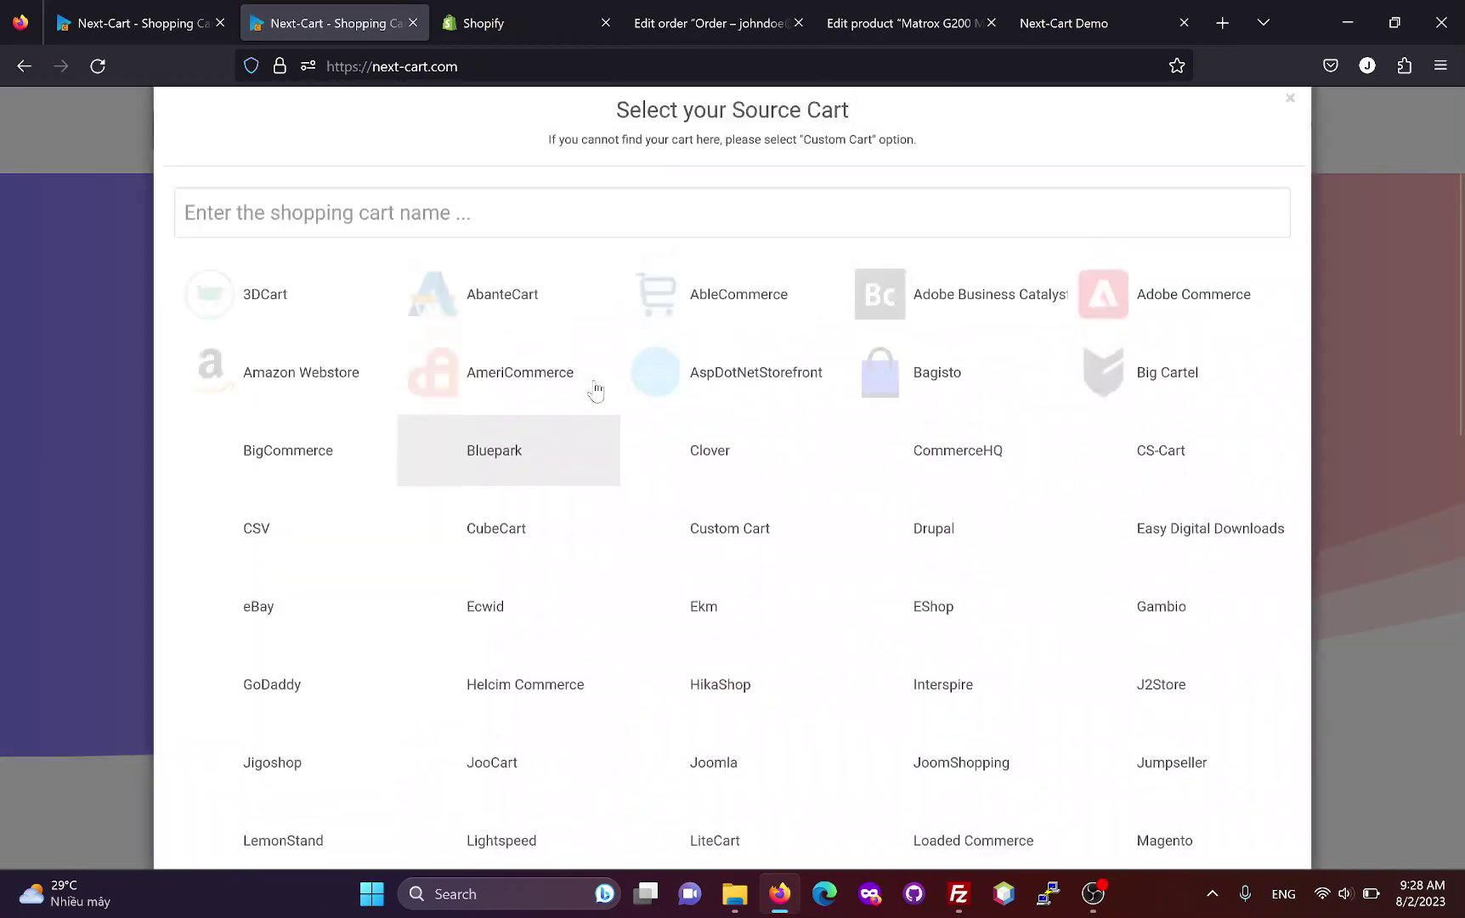
{"action": "type", "text": "sh"}
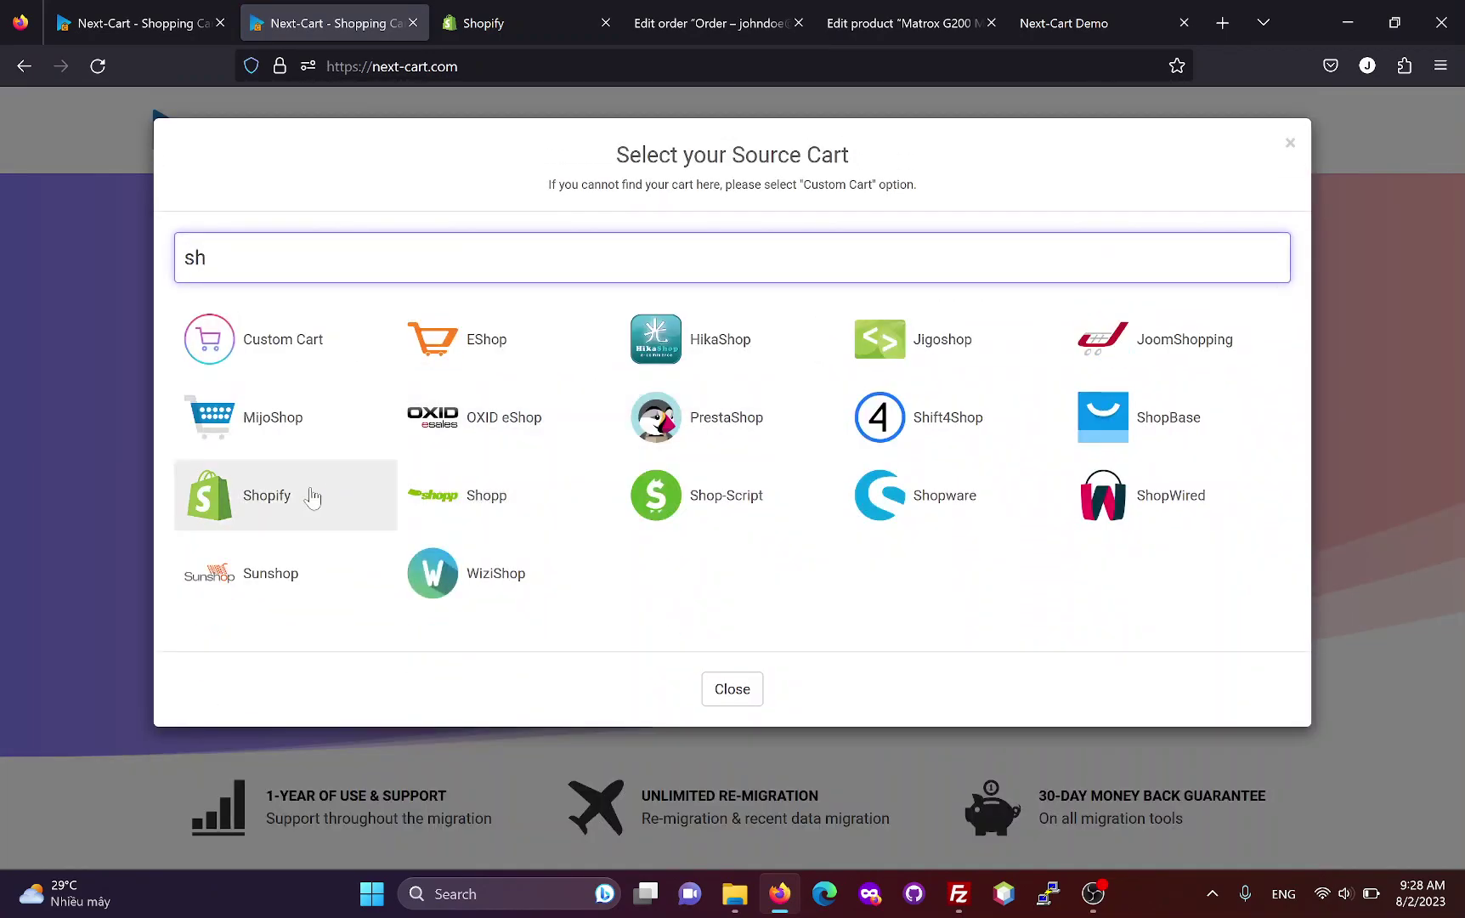
{"action": "left_click", "coordinate": [344, 493]}
Step: Select WooCommerce as the target cart and open the details page of the Shopify to WooCommerce migration
{"action": "left_click", "coordinate": [845, 400]}
{"action": "type", "text": "w"}
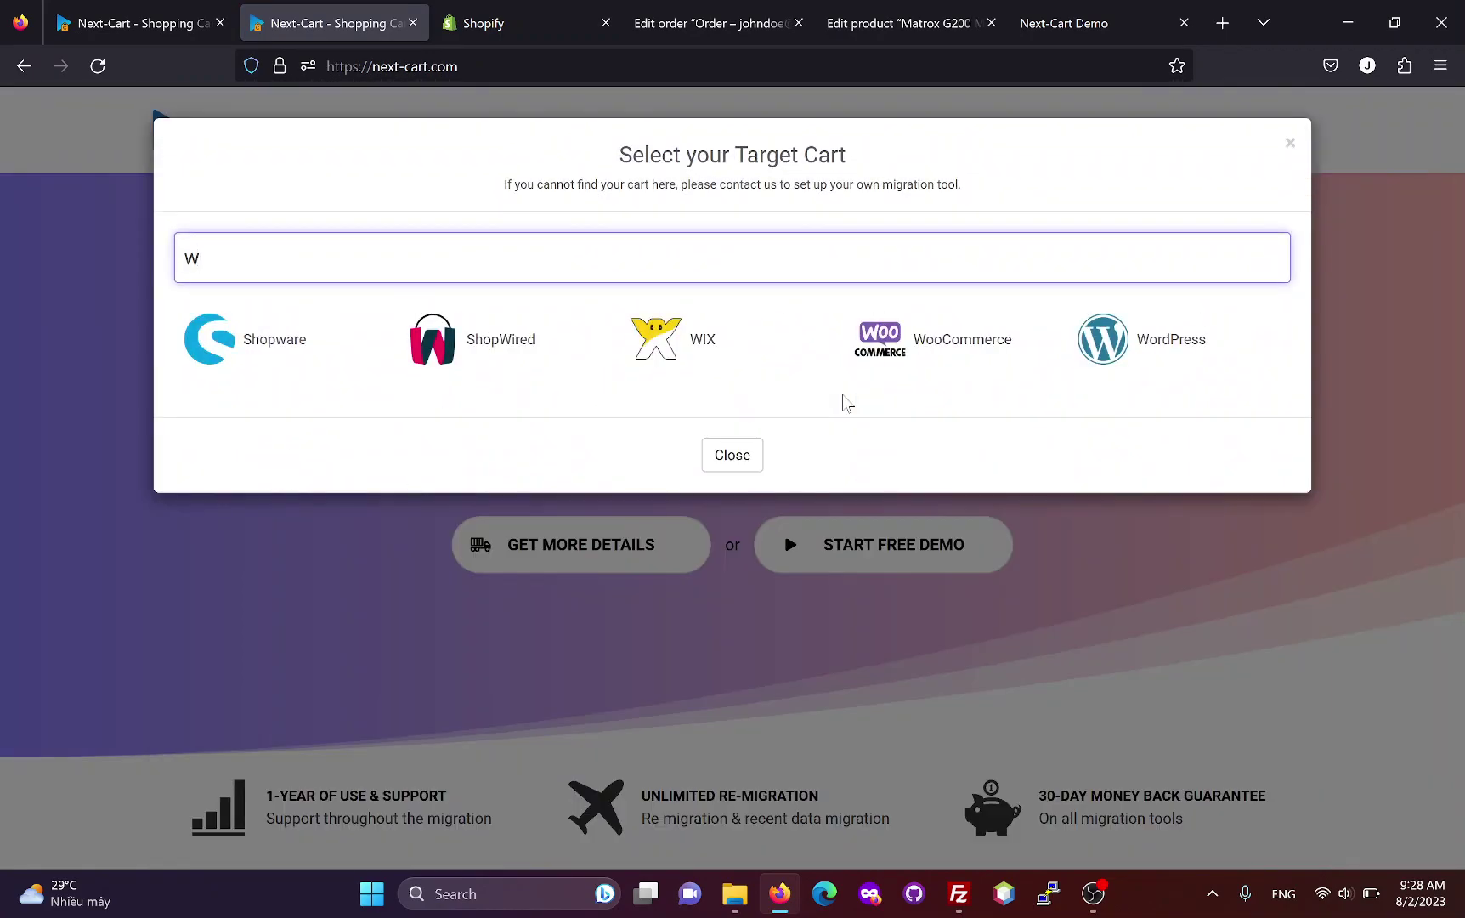
{"action": "left_click", "coordinate": [910, 363]}
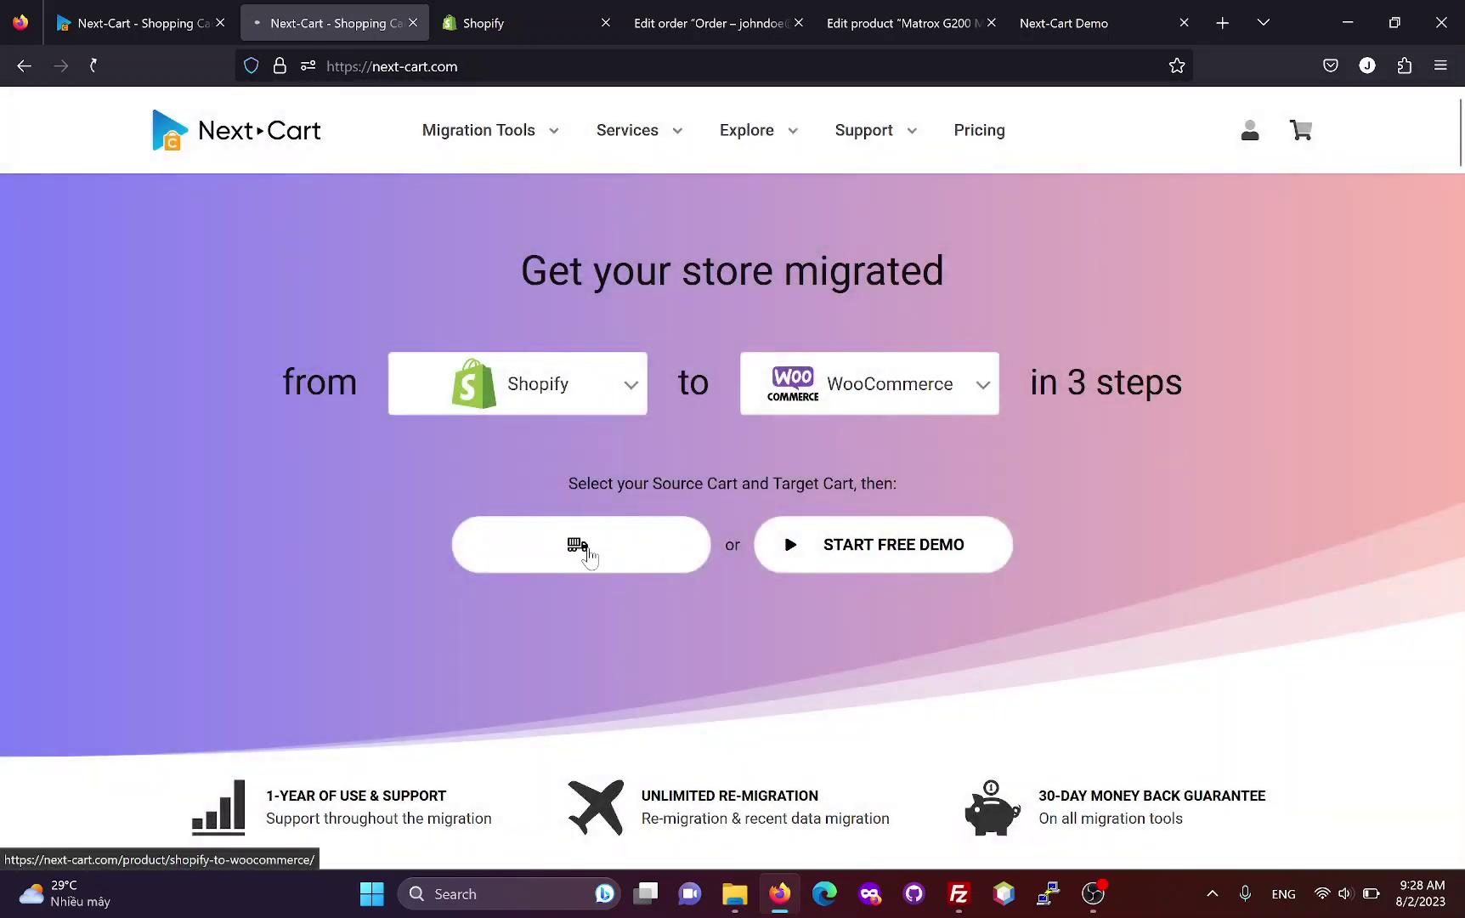
{"action": "left_click", "coordinate": [589, 550]}
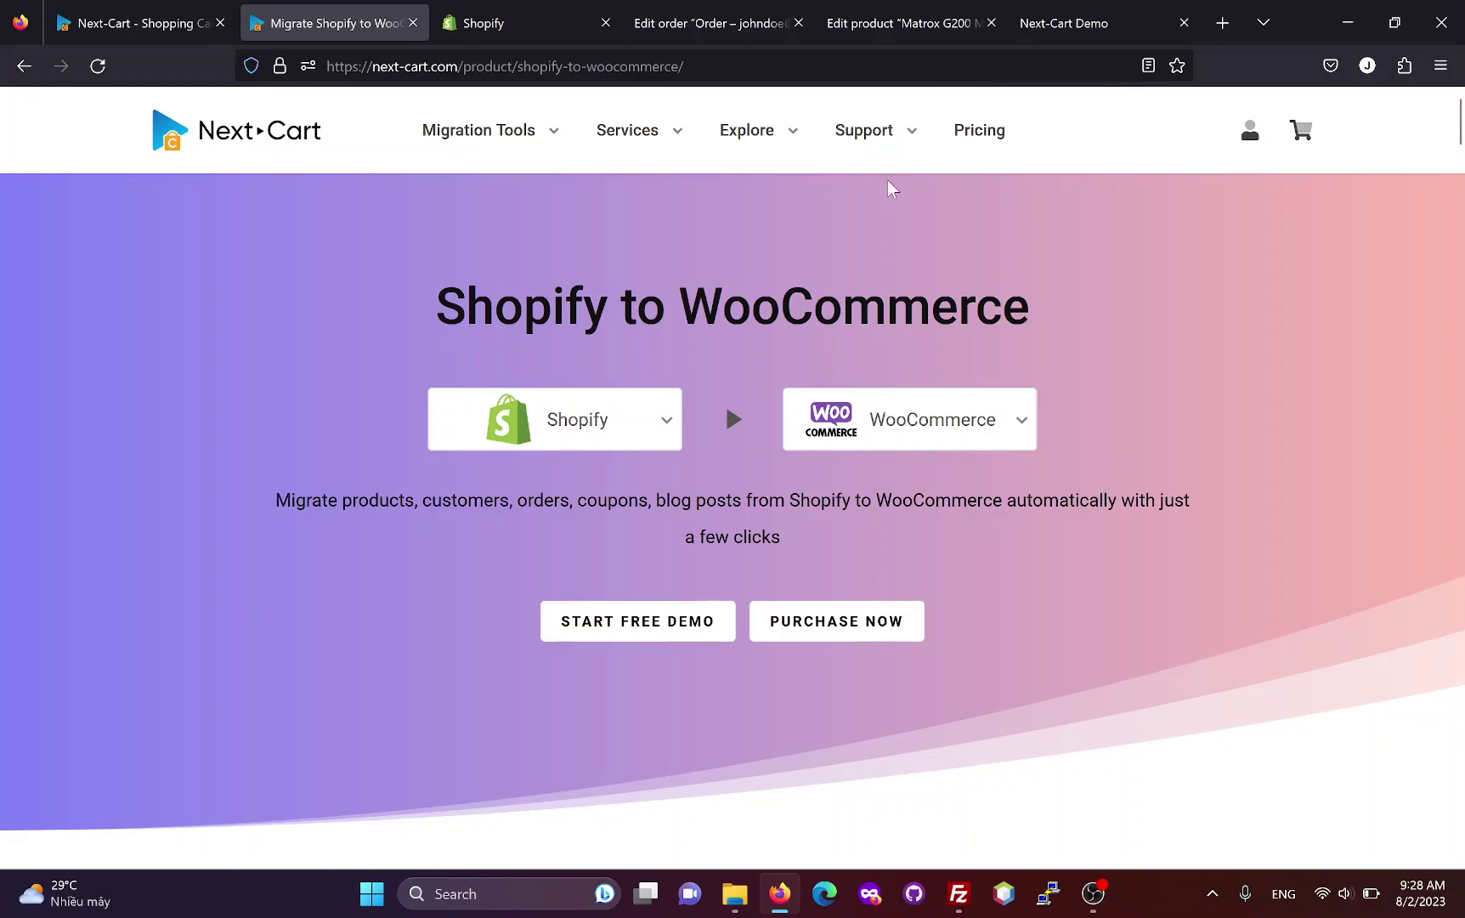
{"action": "mouse_move", "coordinate": [873, 150]}
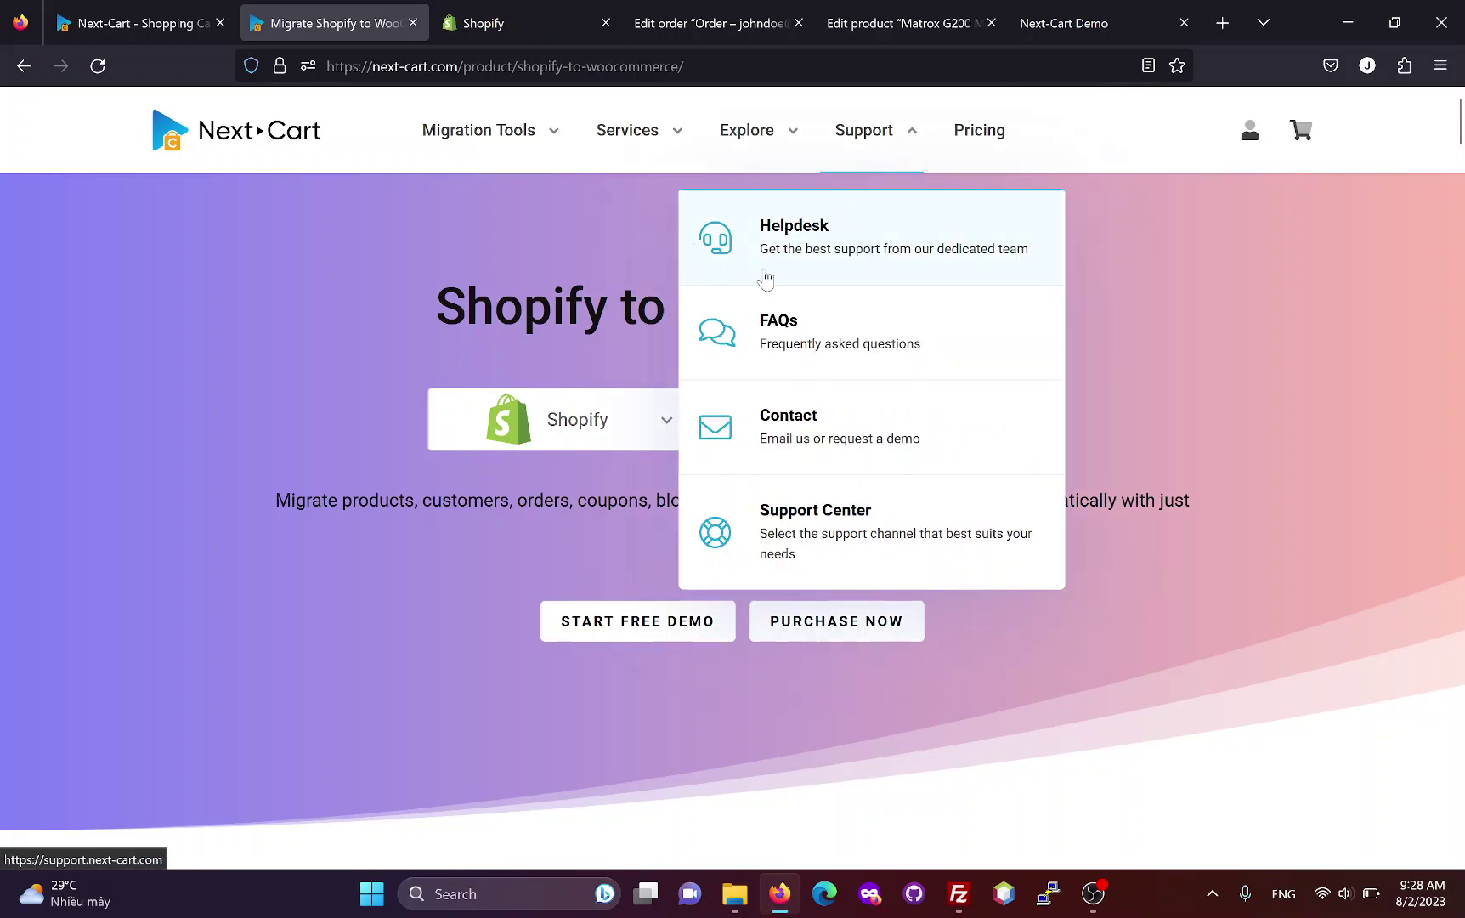